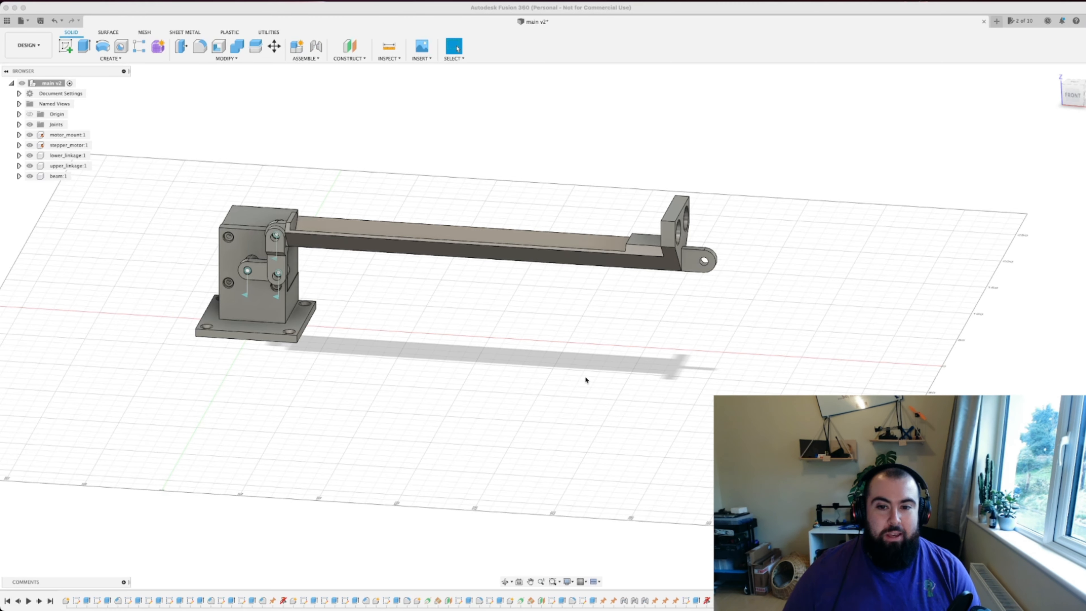
Step: Examine the pivot lug at the free end of the beam
middle_click_drag(713, 358, 717, 336)
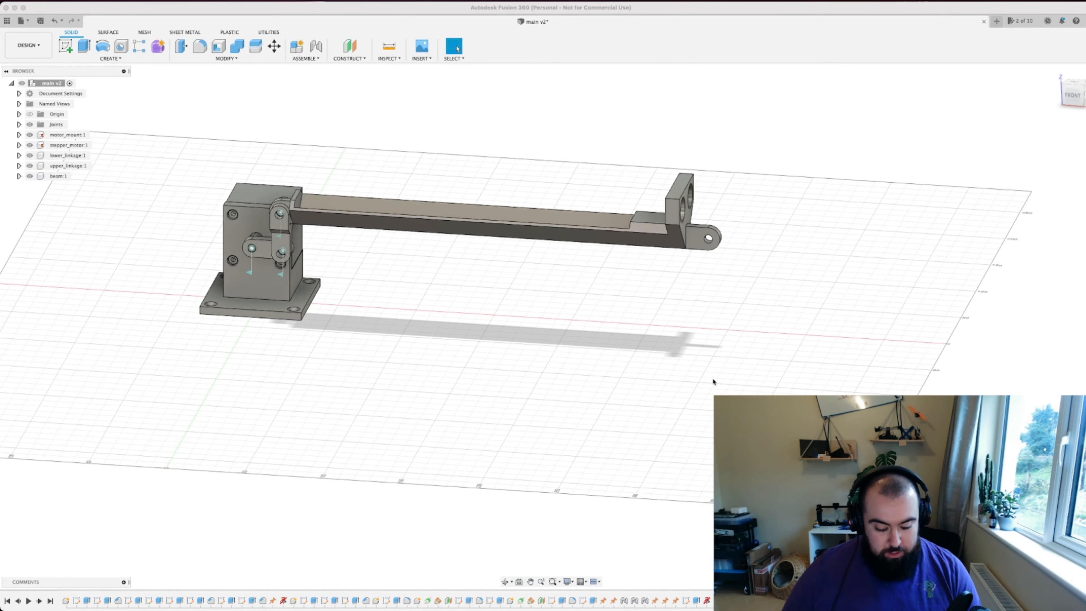
middle_click_drag(693, 379, 738, 292, "shift")
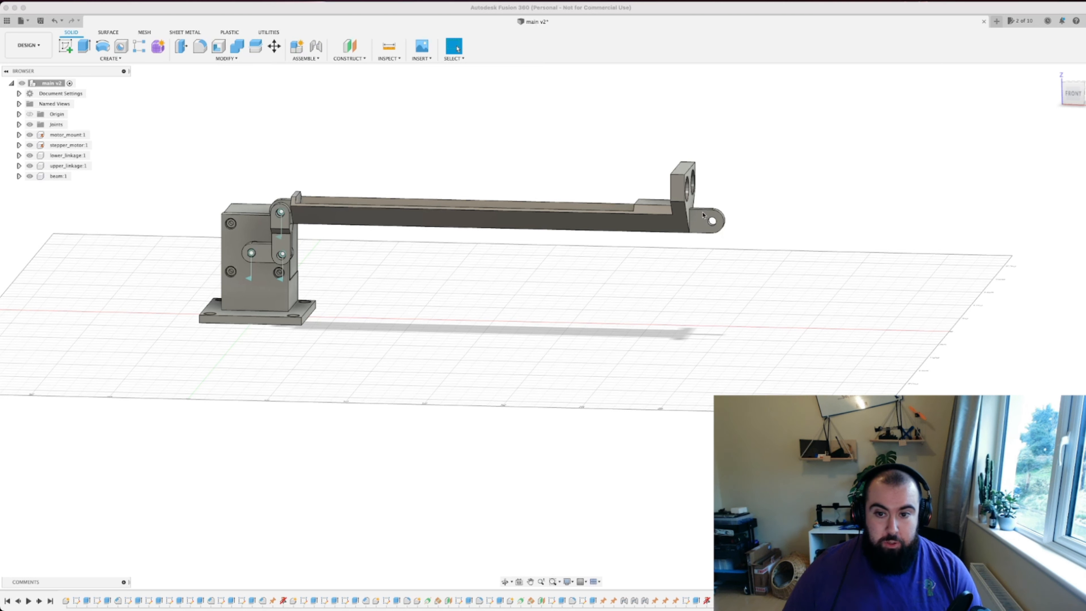
left_click(704, 216)
left_click(719, 219)
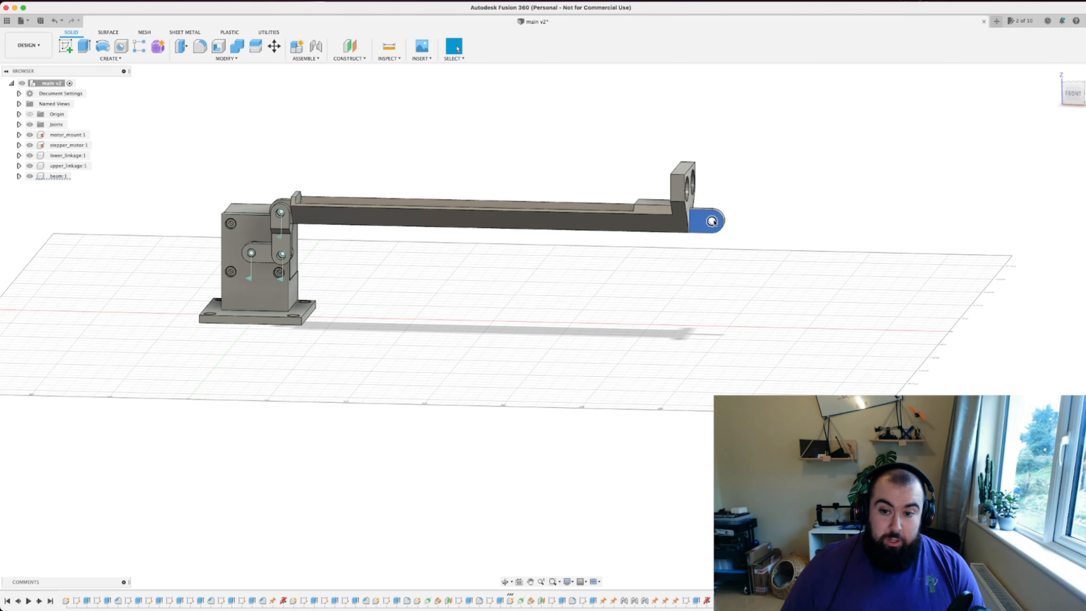
left_click(705, 306)
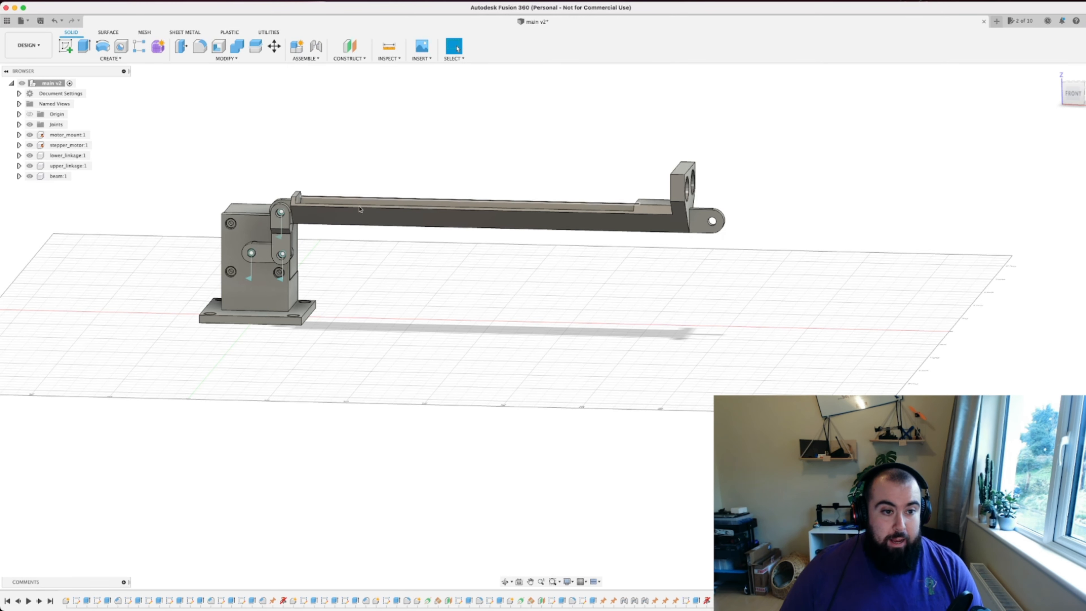
Step: Move the linkage arms to test how they swing the beam, and revert the assembly to its original position
left_click_drag(281, 249, 541, 244)
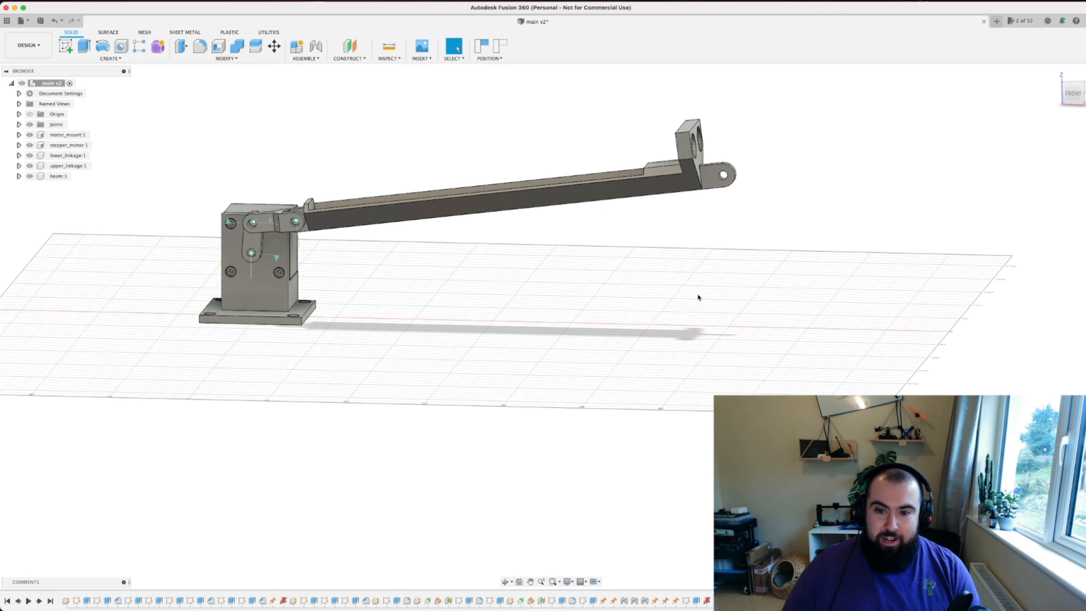
left_click_drag(274, 246, 383, 293)
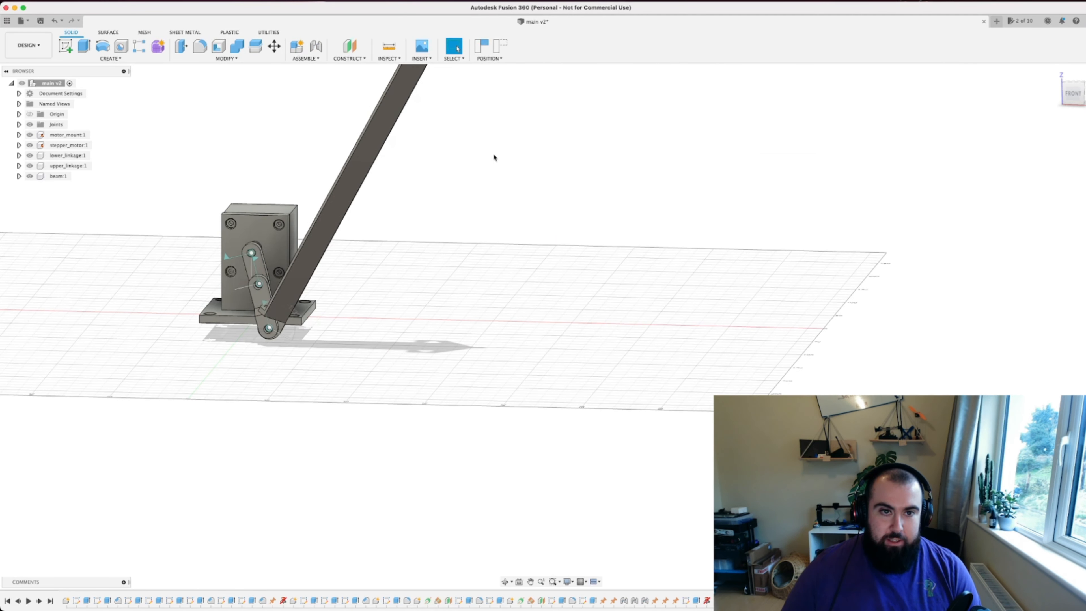
left_click(493, 59)
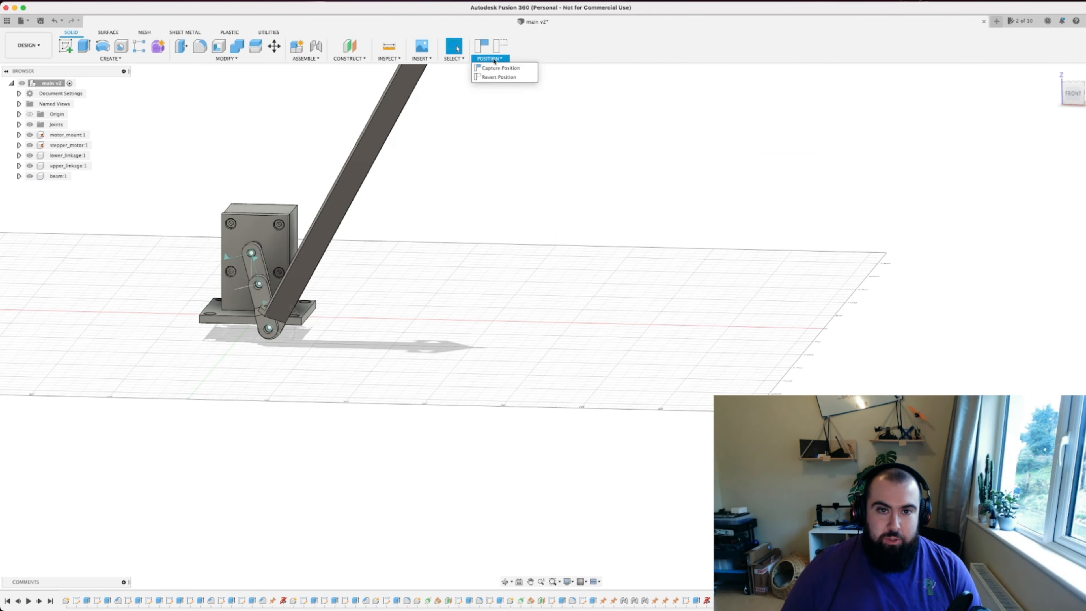
left_click(497, 78)
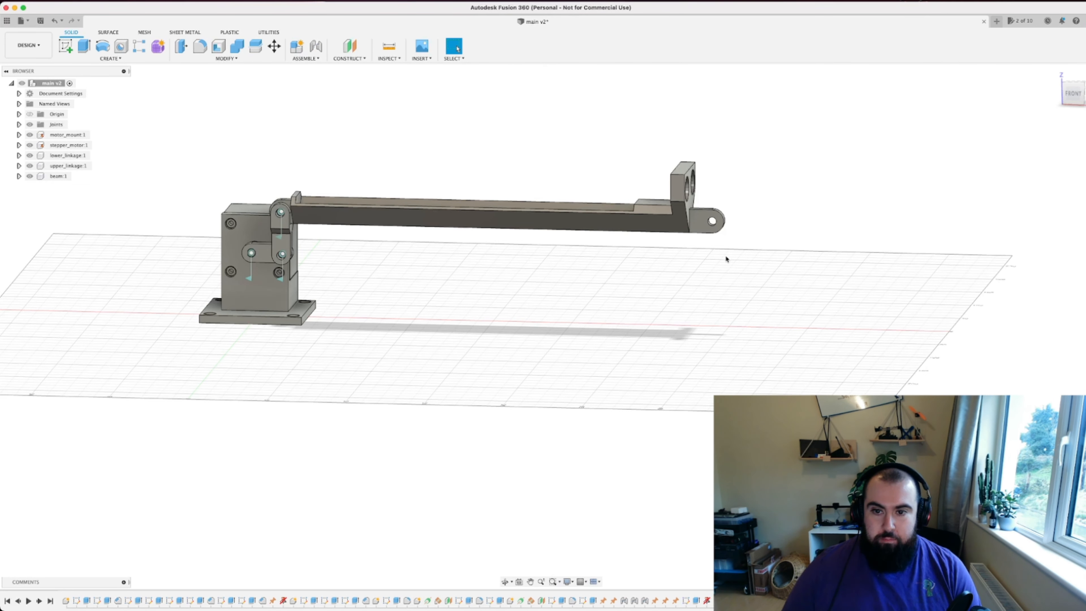
Step: Examine the motor shaft and the lower and upper linkages that connect it to the beam
middle_click_drag(754, 240, 689, 243)
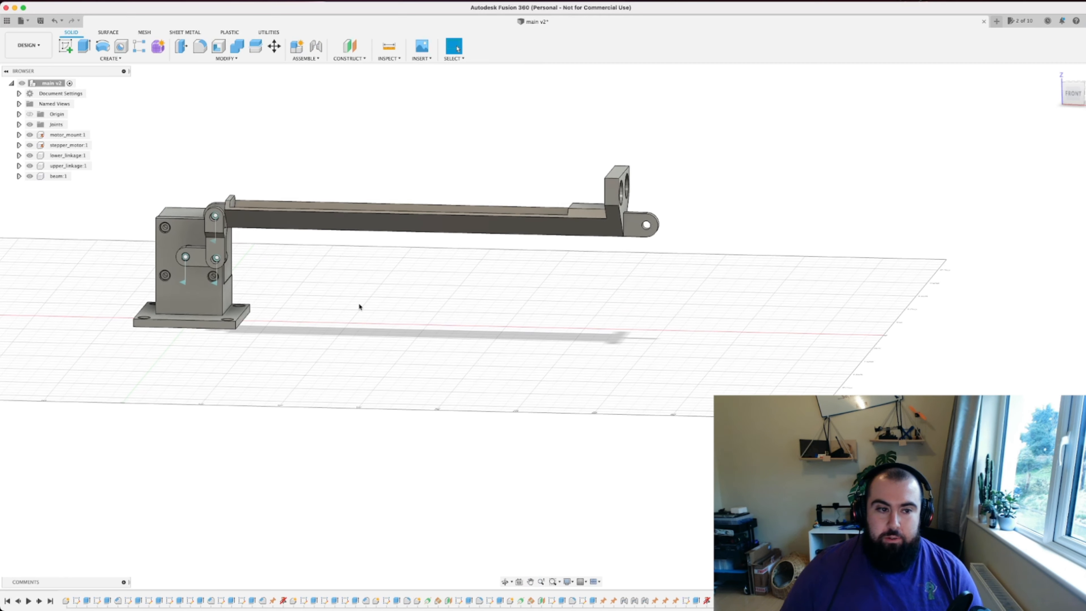
middle_click_drag(309, 279, 417, 284)
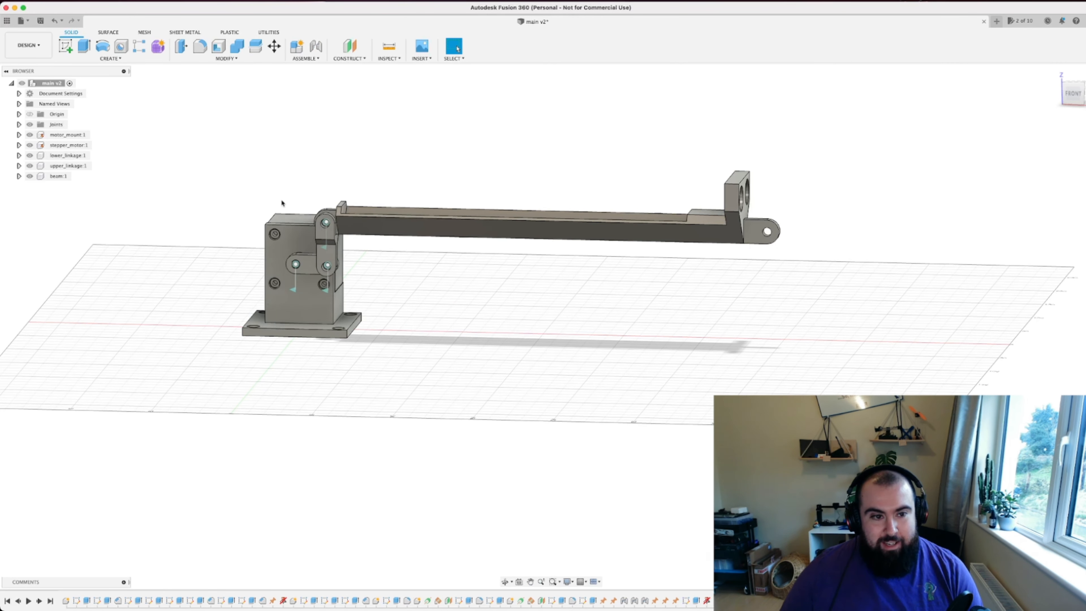
middle_click_drag(279, 219, 376, 302, "shift")
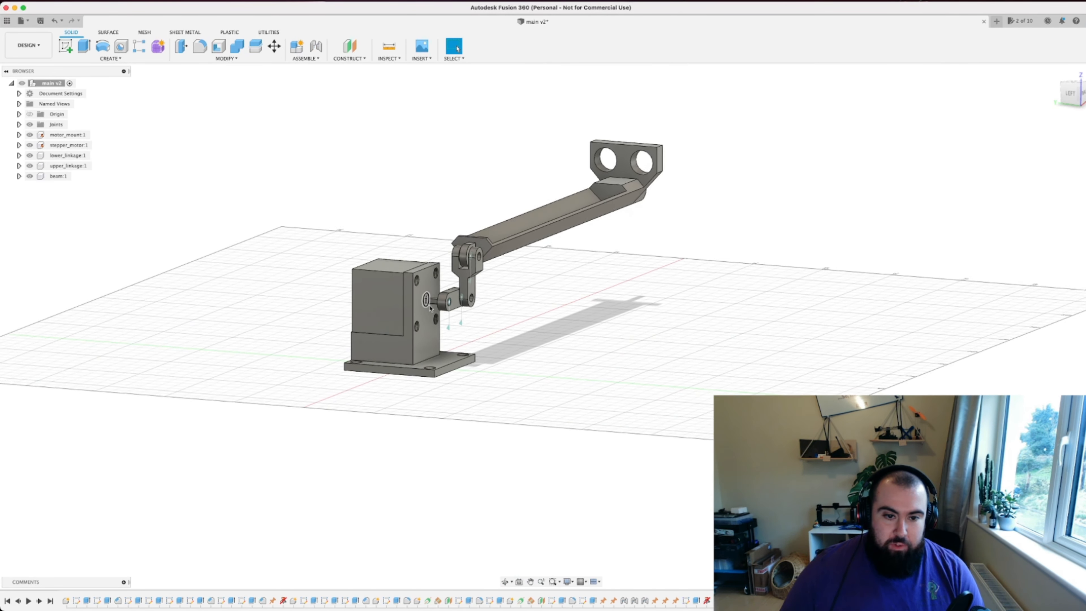
scroll(430, 302, "up", 10)
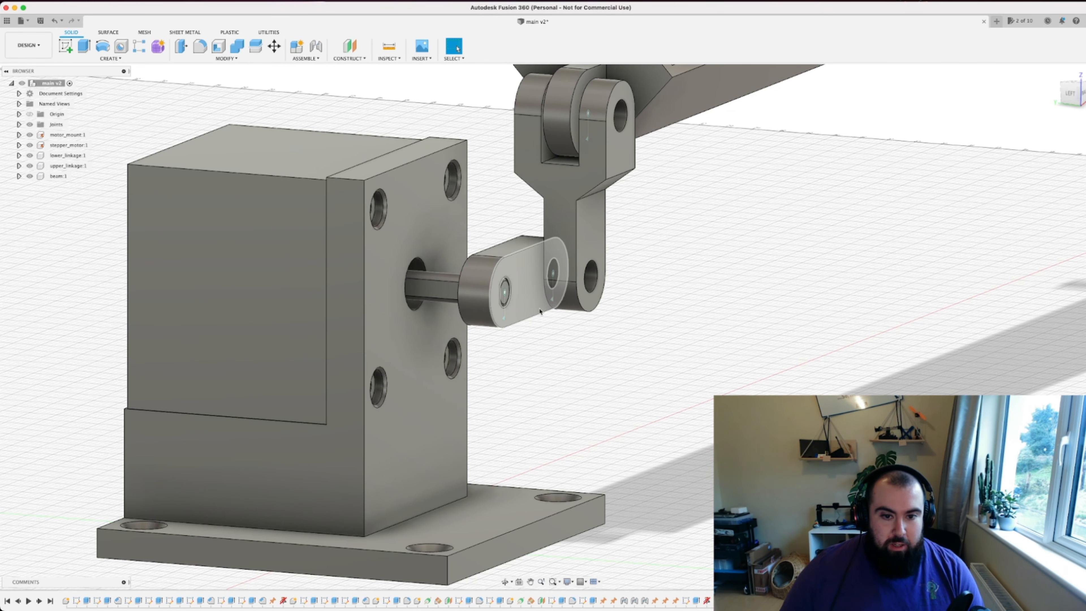
left_click(524, 279)
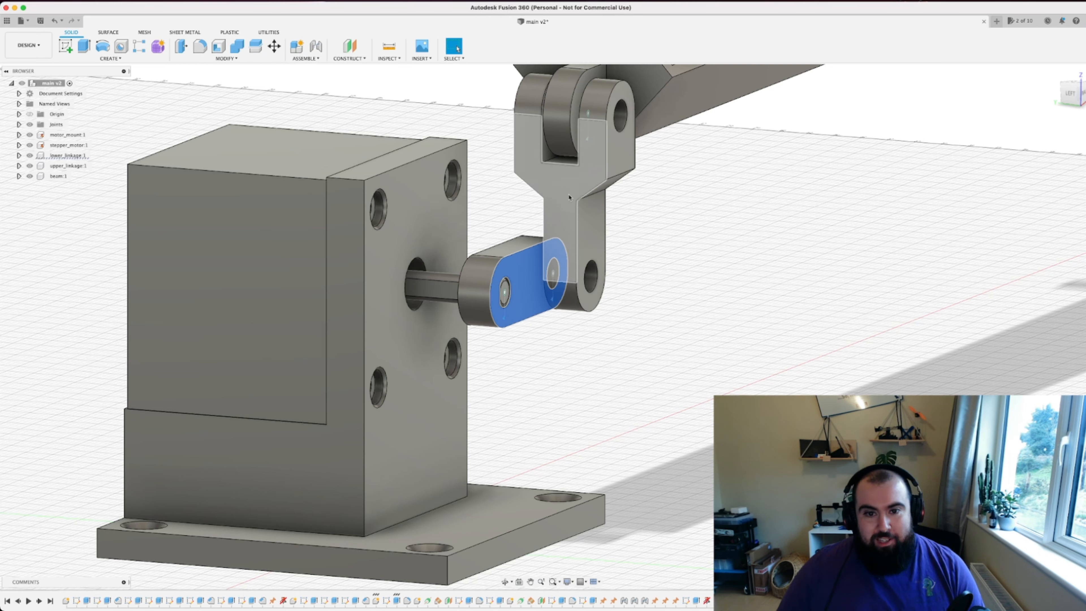
left_click(572, 196)
scroll(643, 236, "up", 1)
scroll(643, 235, "down", 5)
scroll(644, 235, "down", 6)
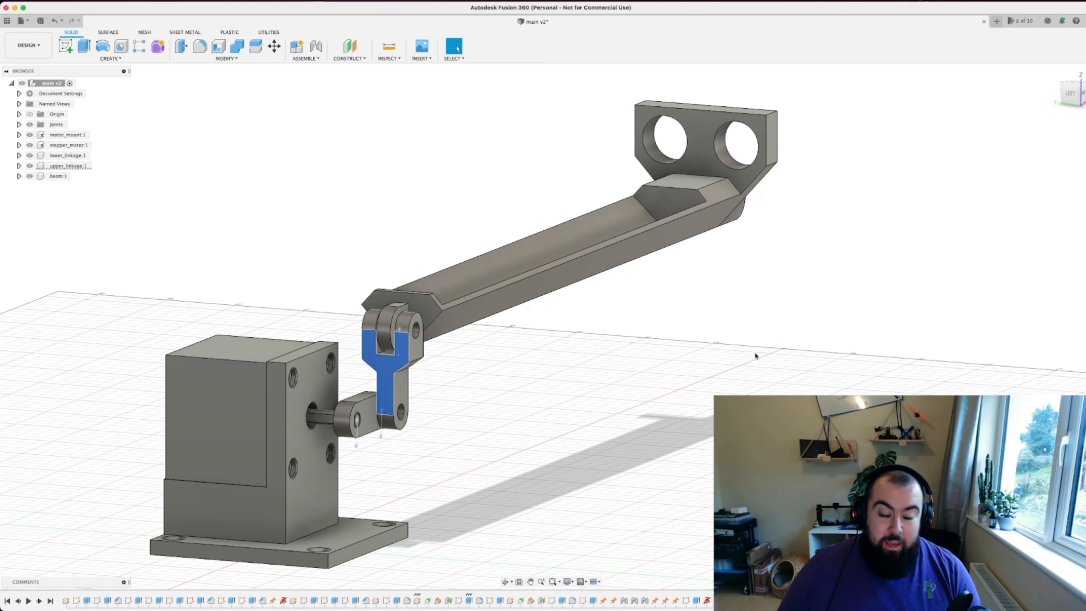
left_click(767, 381)
middle_click_drag(764, 389, 701, 384, "shift")
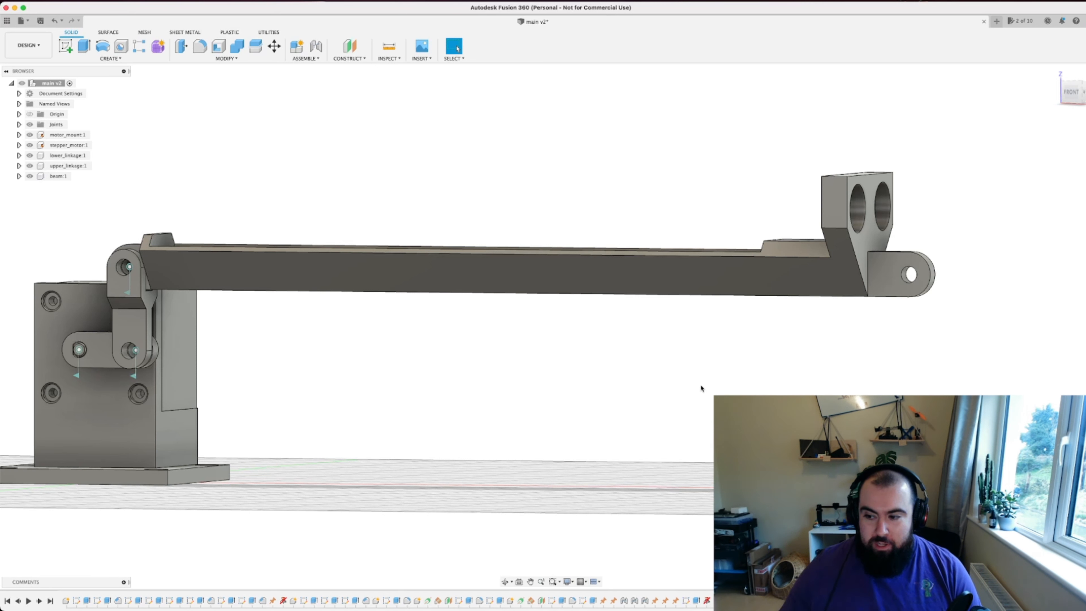
scroll(748, 413, "up", 1)
scroll(748, 413, "down", 4)
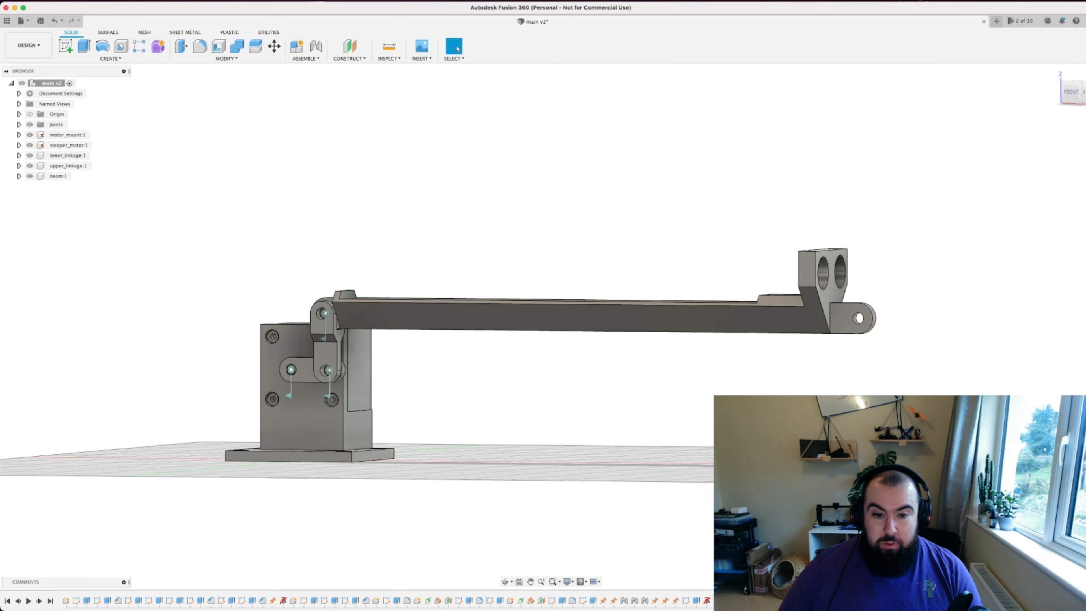
middle_click_drag(766, 399, 684, 395)
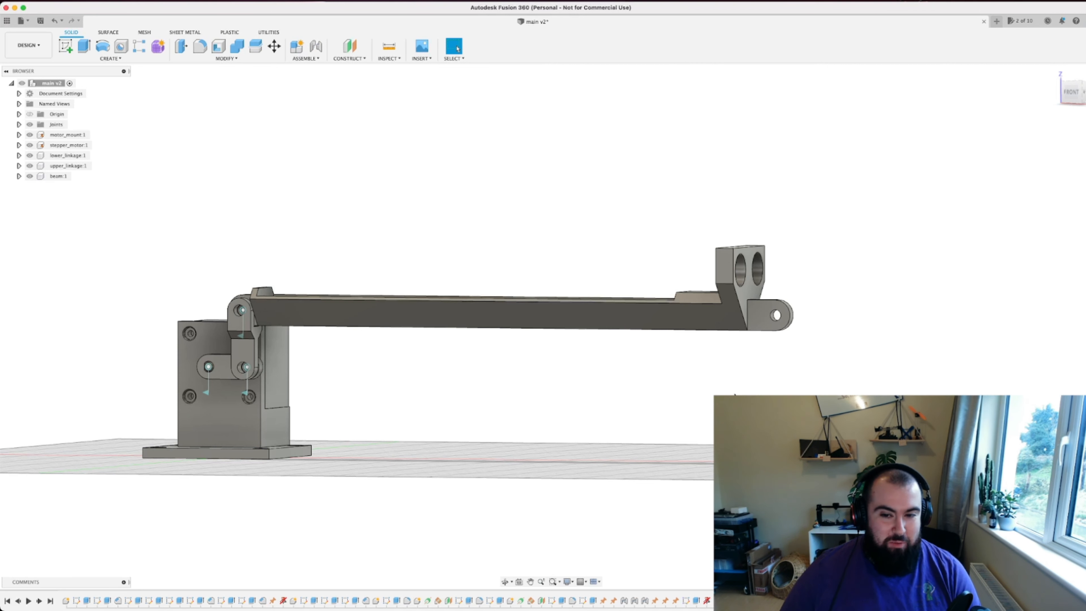
scroll(783, 353, "up", 3)
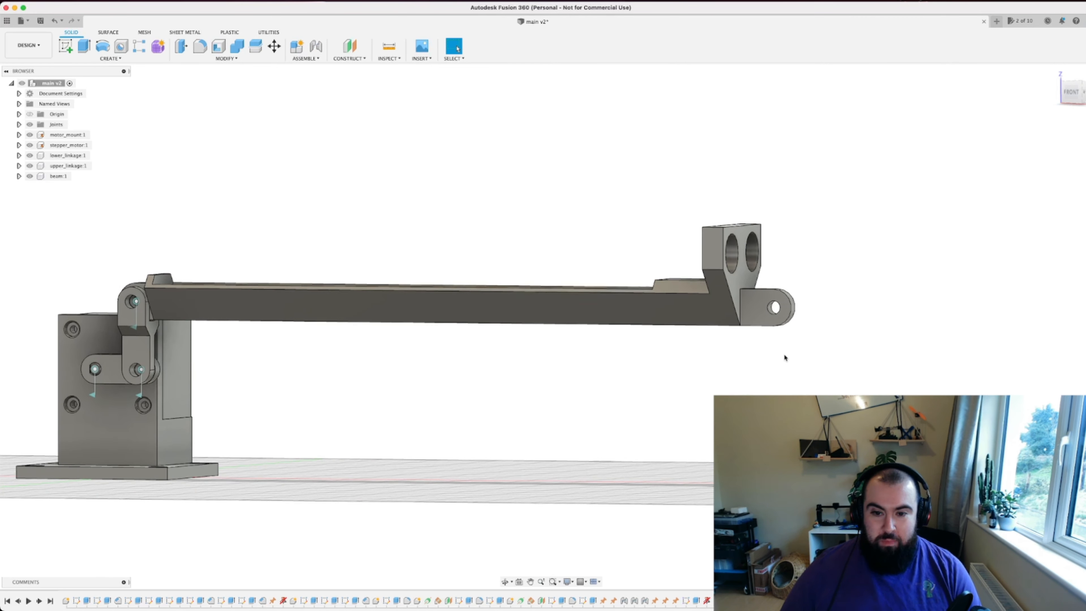
scroll(783, 353, "down", 1)
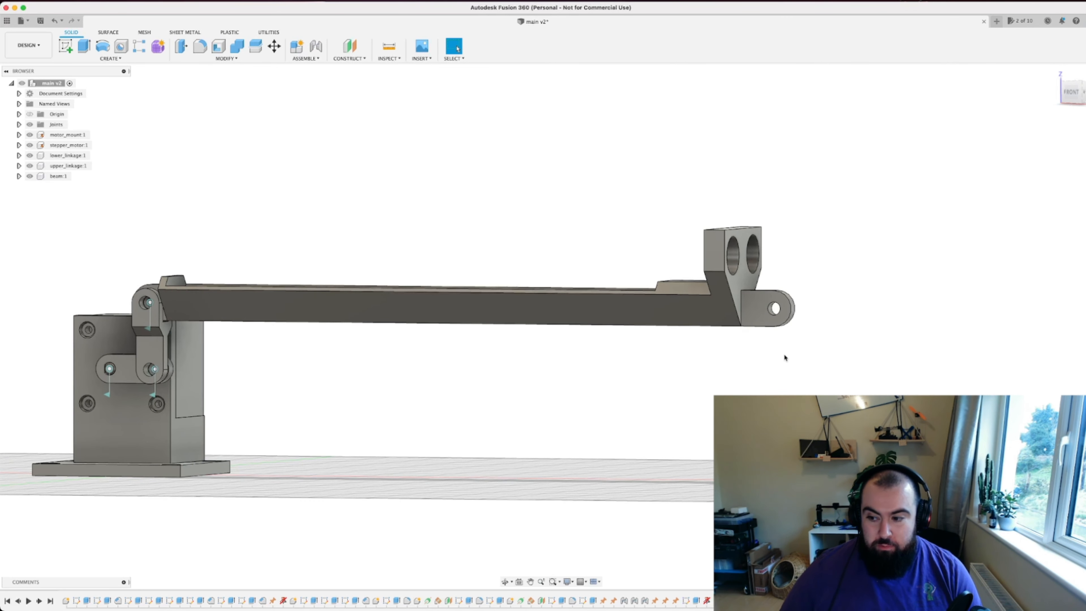
middle_click_drag(799, 354, 759, 361)
scroll(727, 347, "up", 2)
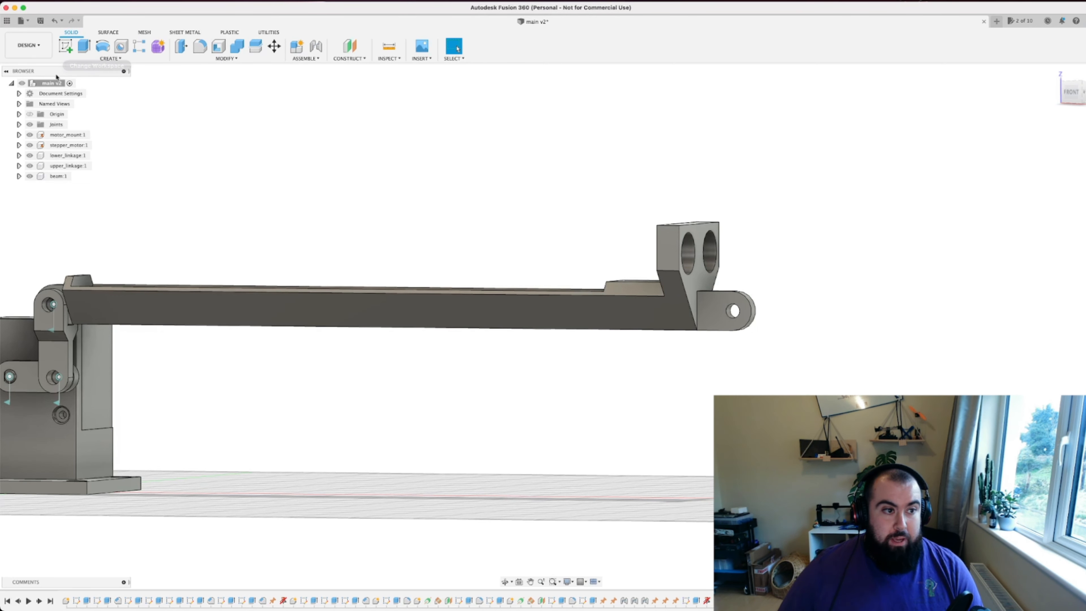
Step: Create a new empty component under the top-level main assembly
right_click(61, 84)
left_click(133, 94)
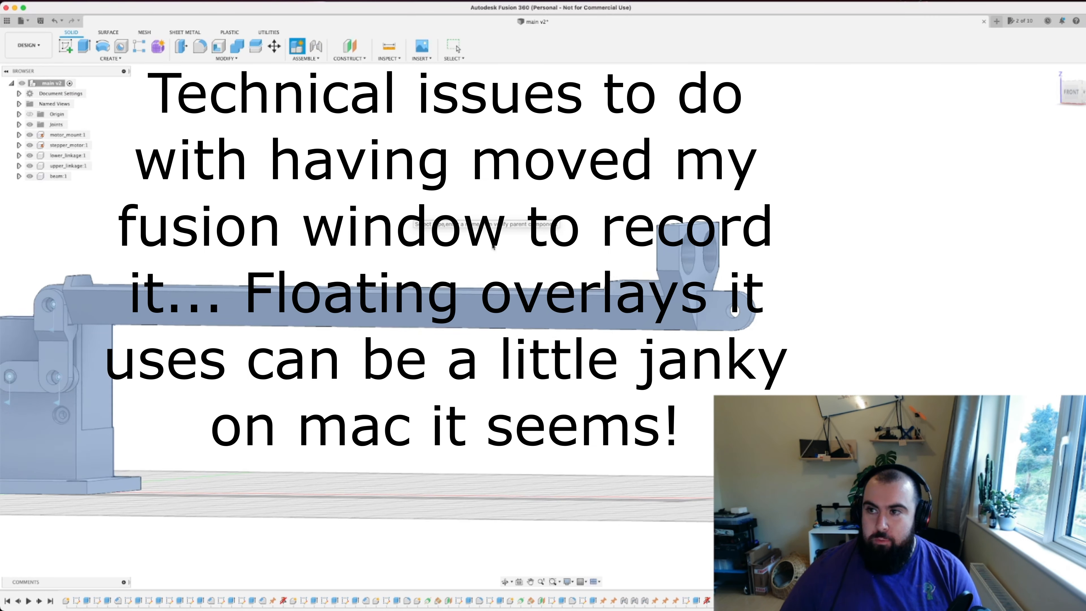
scroll(493, 246, "down", 2)
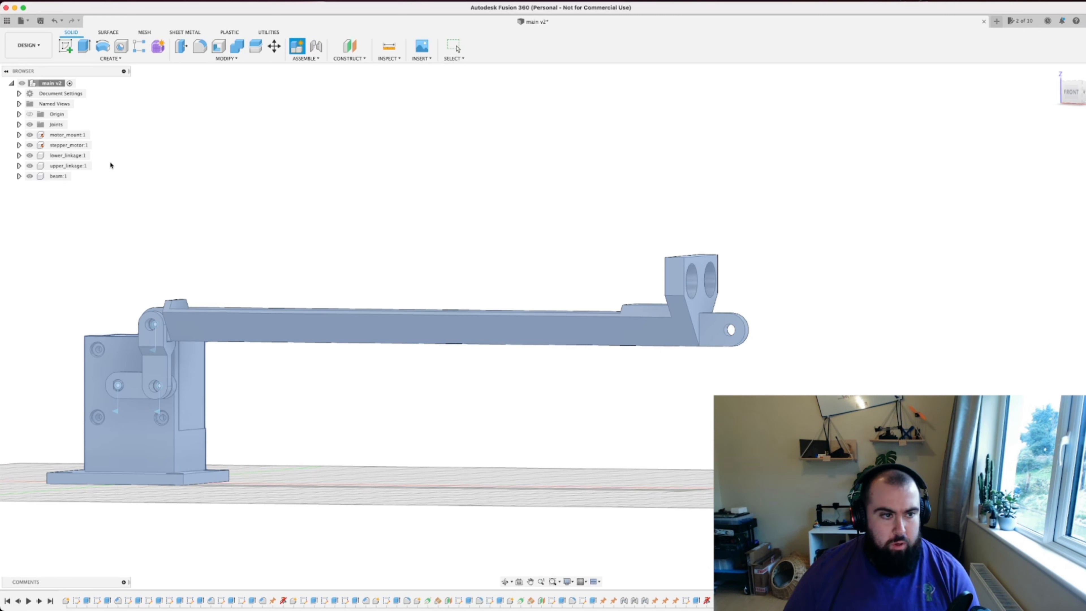
right_click(110, 165)
left_click(106, 202)
Step: Make the top-level main assembly the active component again
right_click(63, 189)
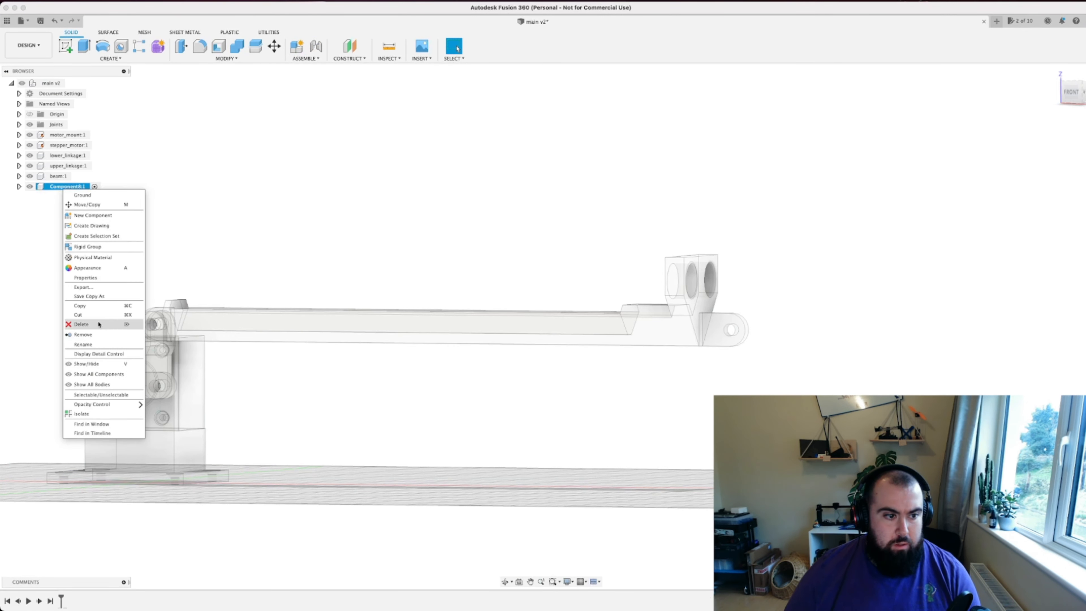
left_click(179, 214)
right_click(58, 84)
left_click(78, 91)
Step: Rename the new component as fulcrum and make it the active component
right_click(74, 187)
right_click(69, 188)
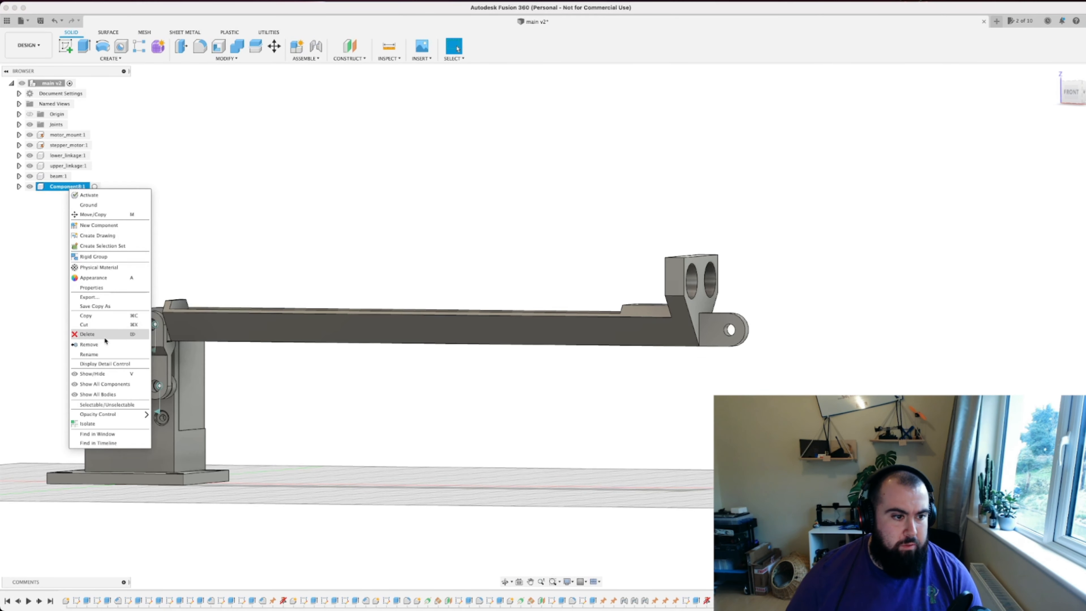
left_click(234, 296)
key("BackSpace")
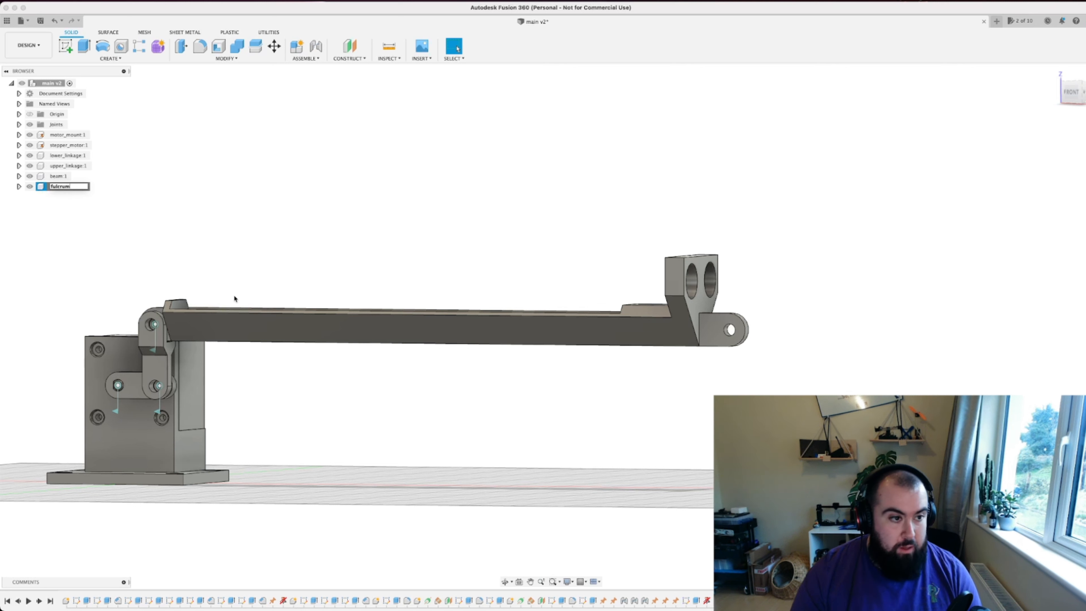
key("Return")
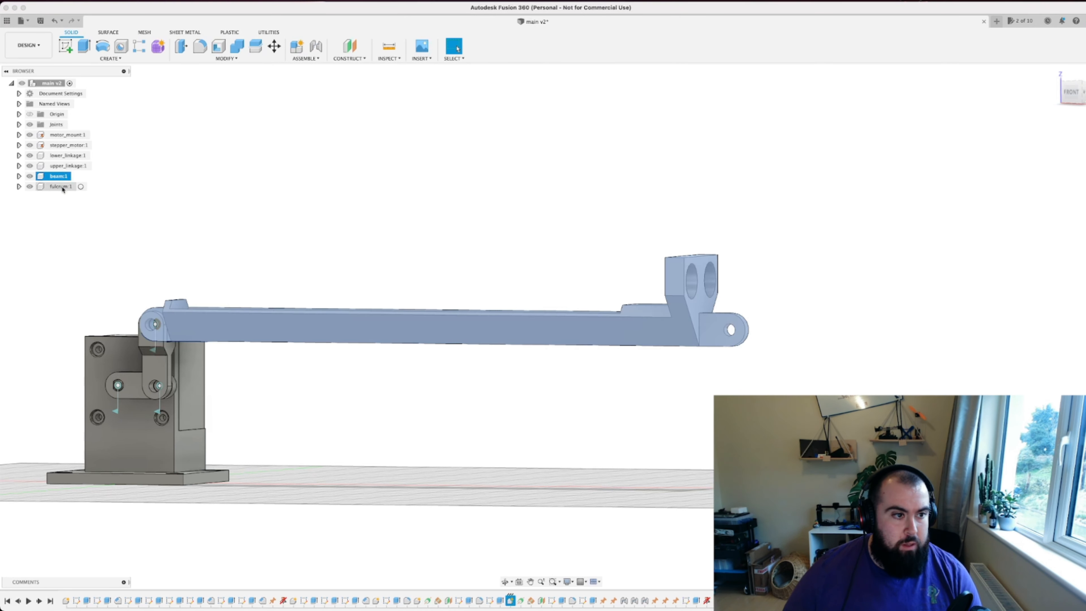
left_click(82, 187)
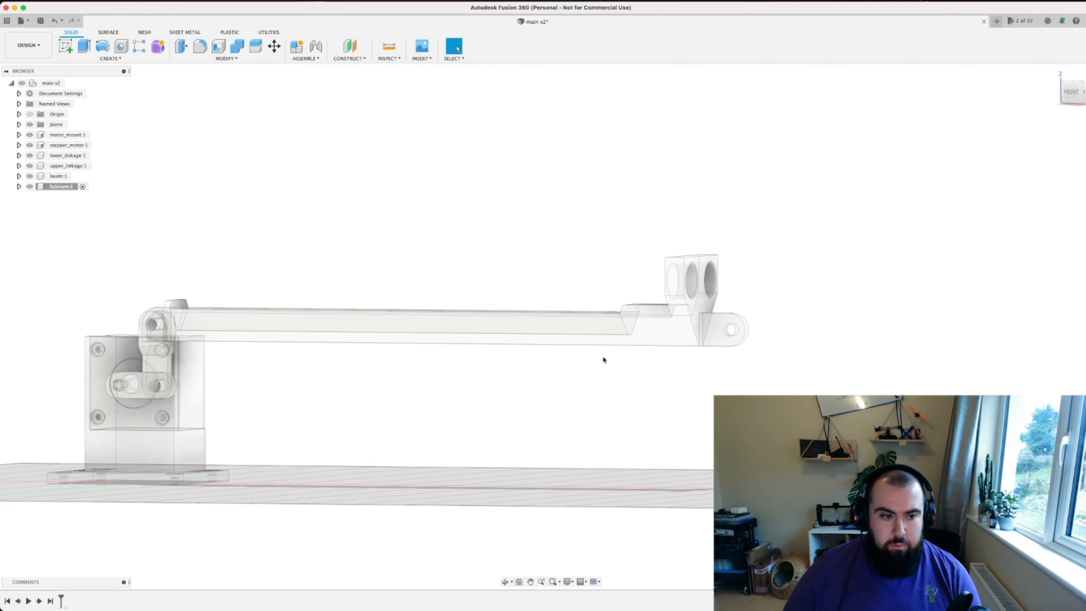
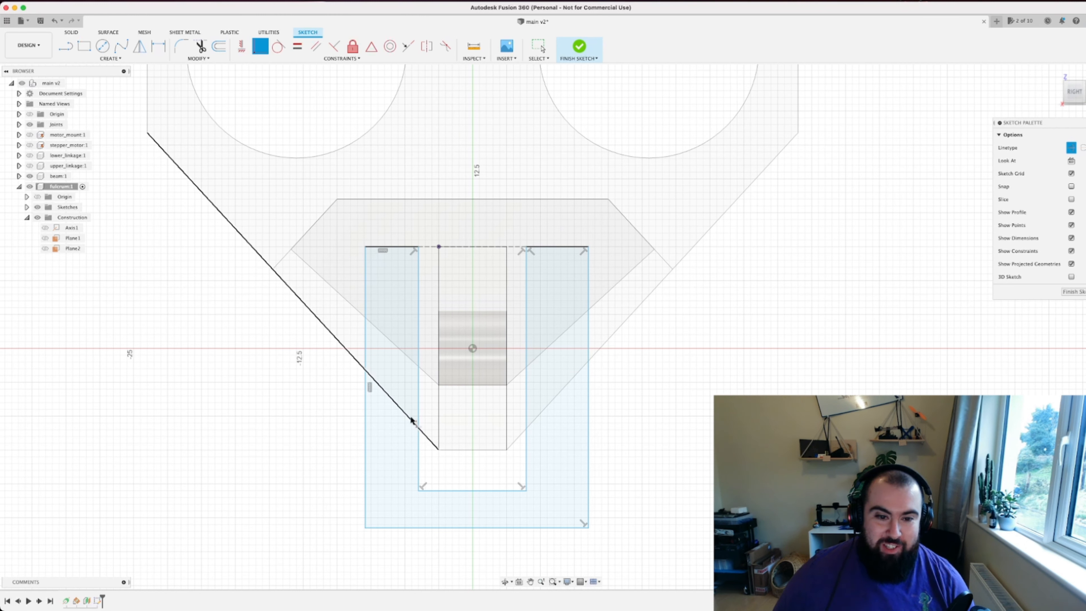
Step: Try a coincident constraint between the sketch origin and the outer vertical edge of the U-shaped profile, and undo it
left_click(472, 347)
left_click(588, 344)
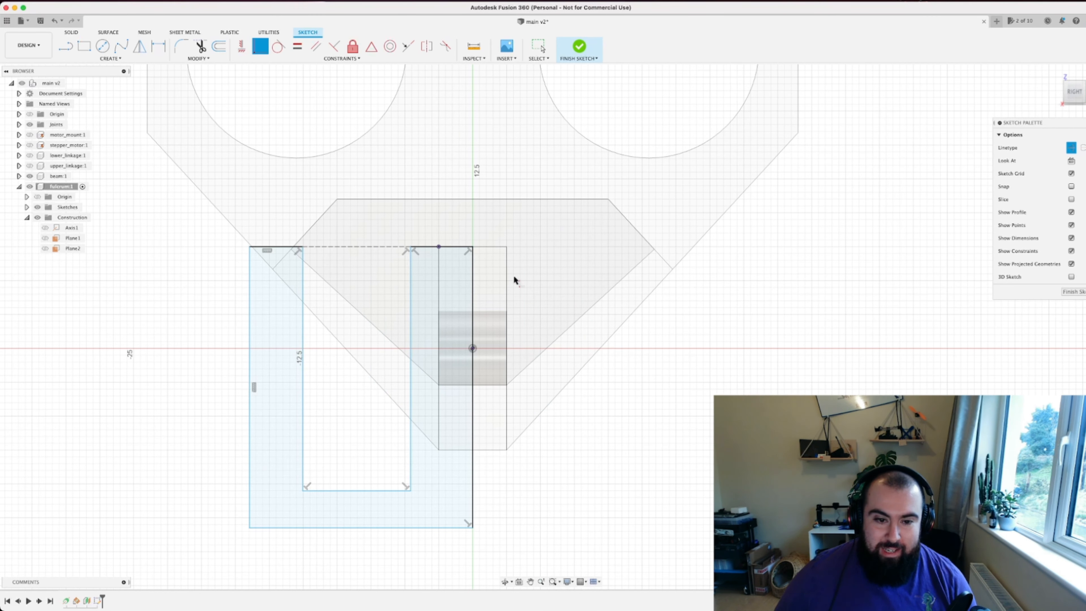
key("super+z")
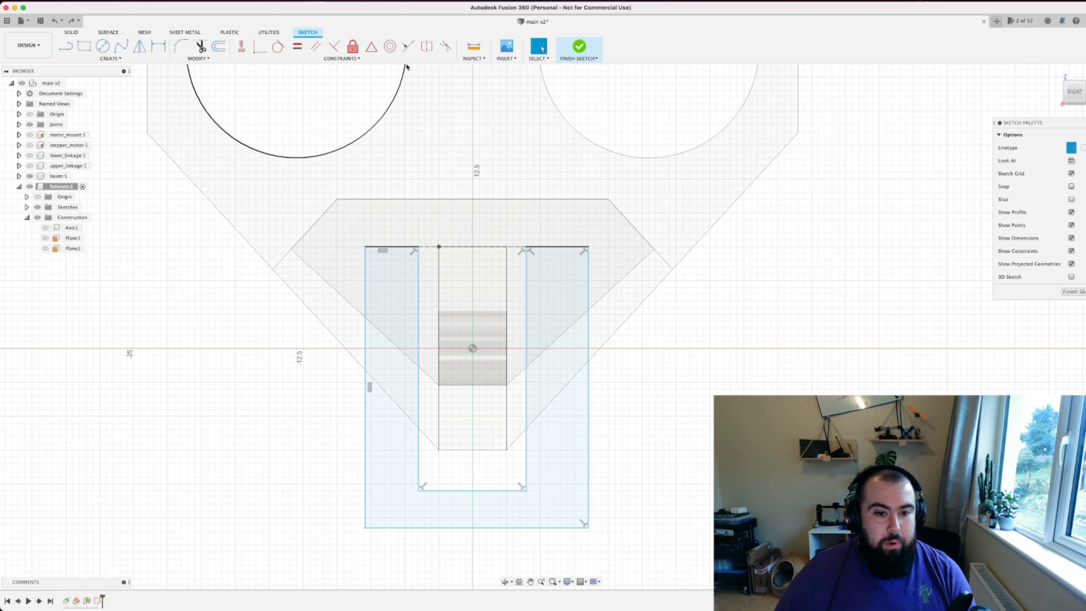
Step: Try to make the two inner top corners of the U-shaped profile symmetric about the sketch centre, and cancel the constraint
left_click(426, 46)
left_click(527, 248)
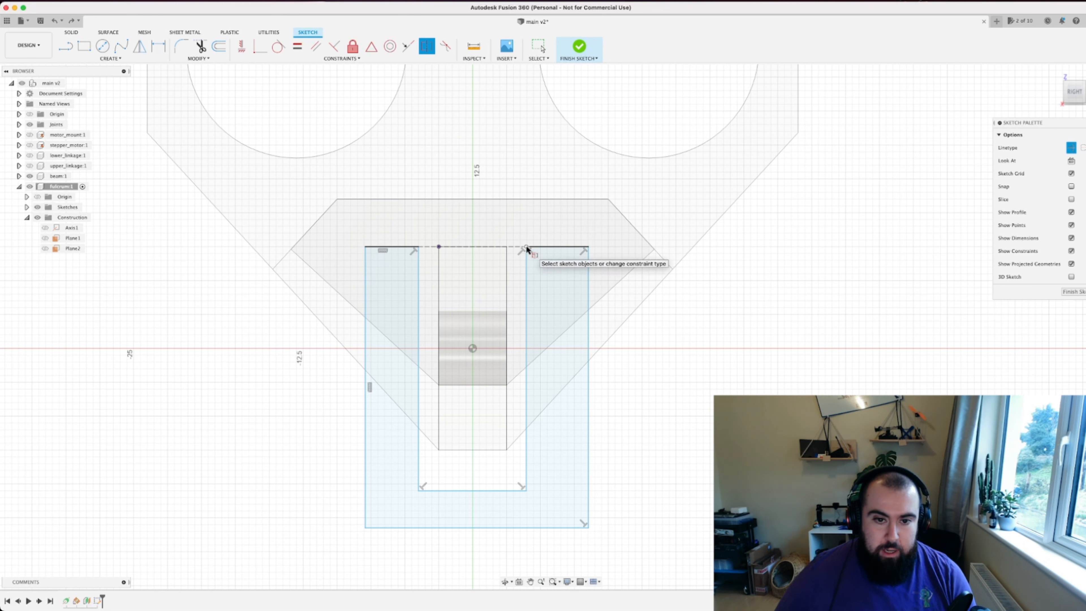
left_click(419, 247)
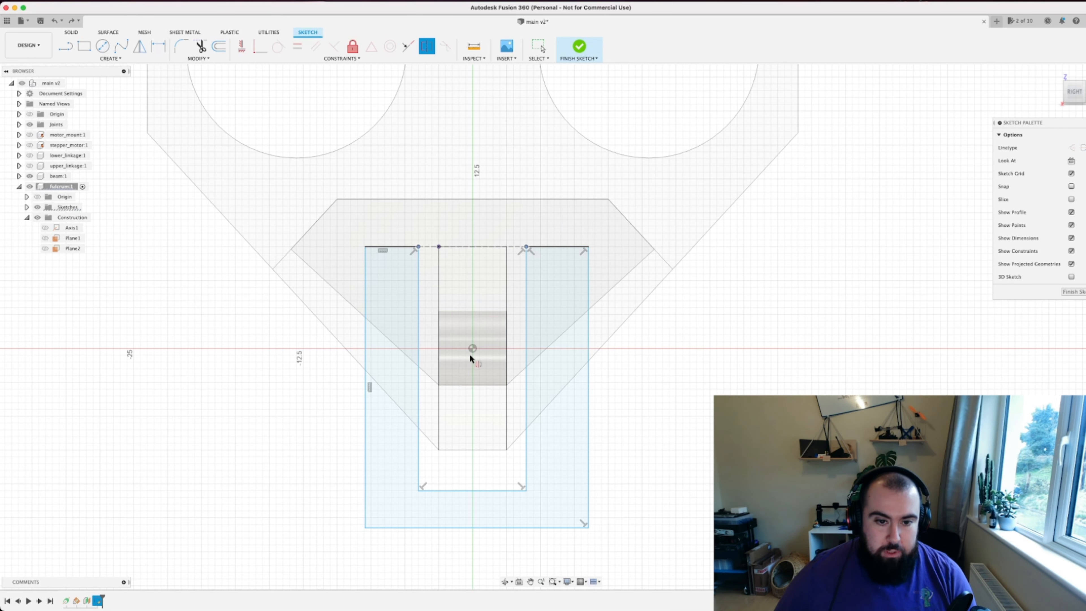
scroll(505, 370, "down", 2)
scroll(475, 352, "up", 3)
scroll(476, 348, "down", 3)
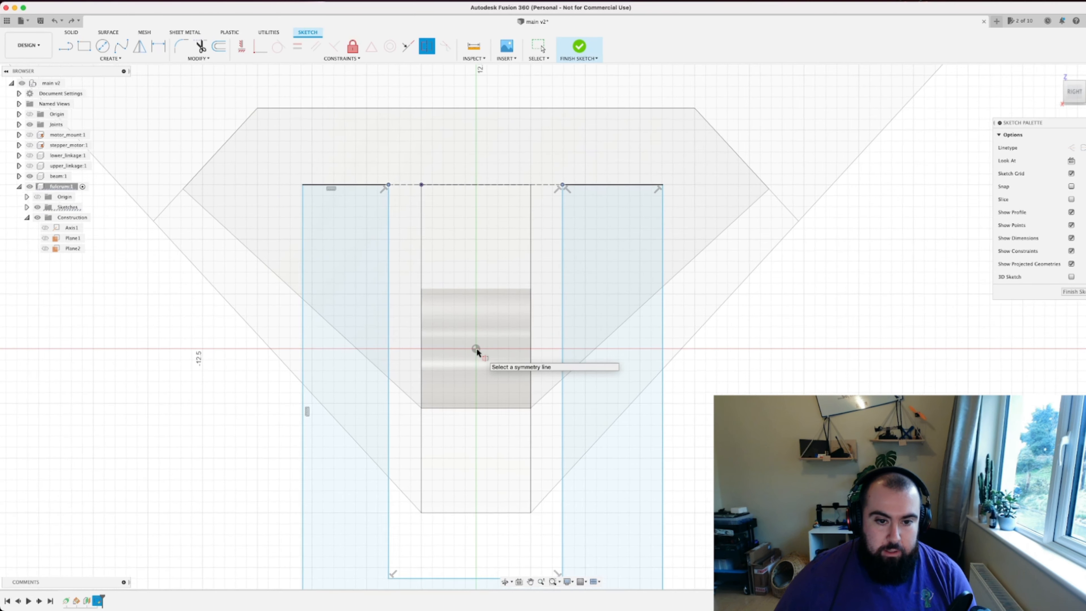
key("Escape")
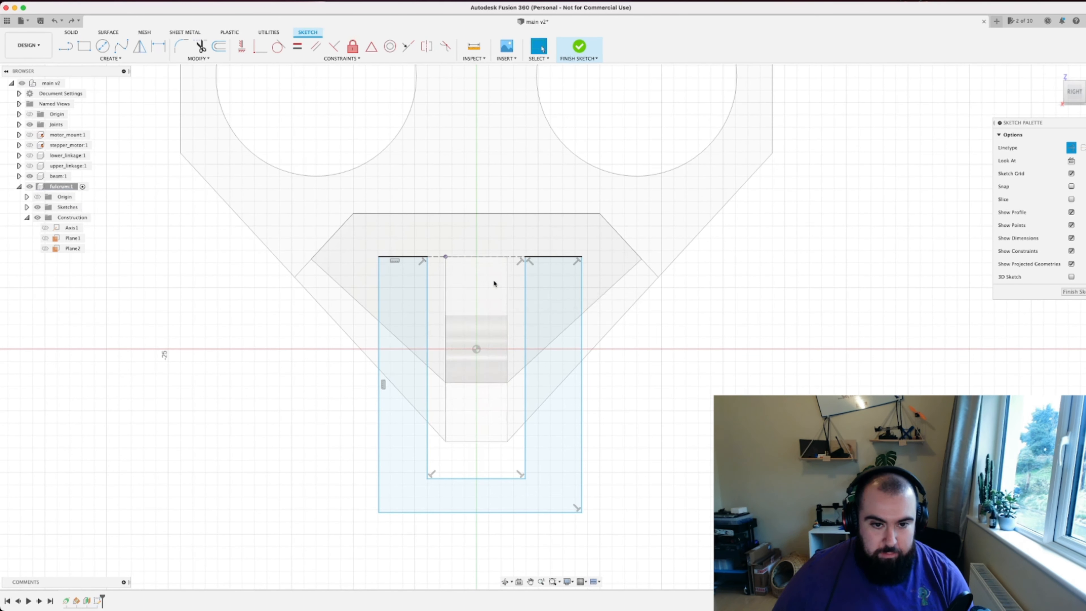
left_click(476, 350)
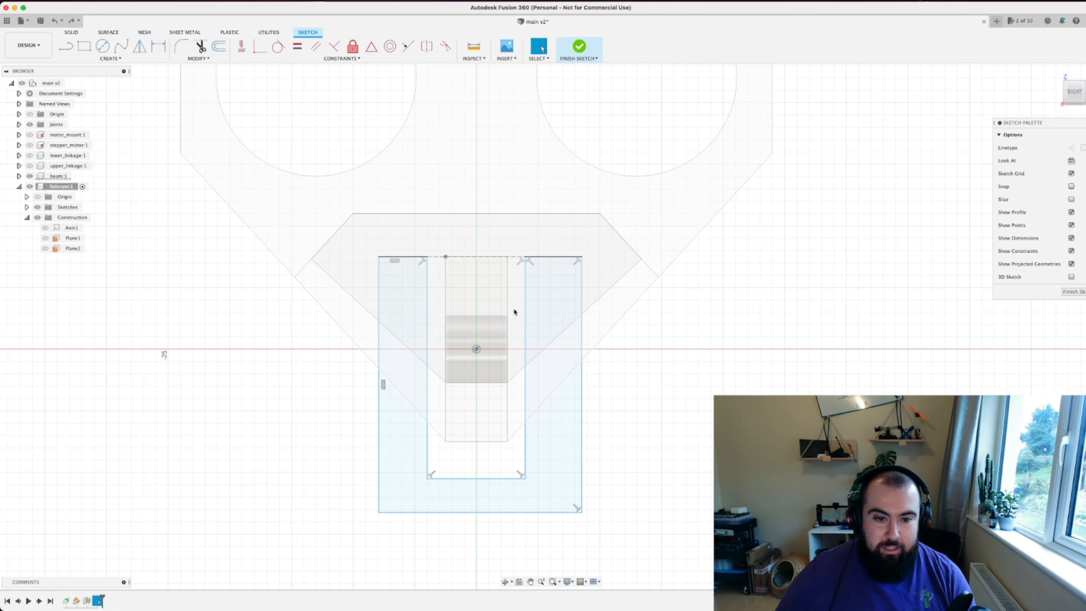
left_click(514, 311)
left_click(696, 372)
Step: Dimension the inner gap of the U-shaped profile between its two inner top corners to 7 mm
scroll(480, 353, "up", 2)
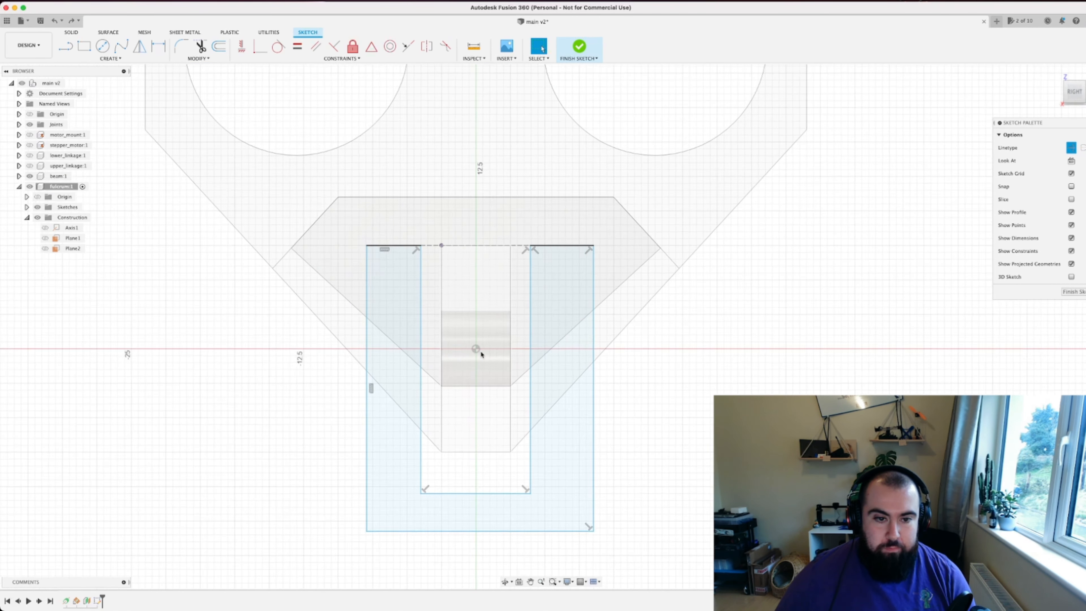
scroll(480, 353, "up", 2)
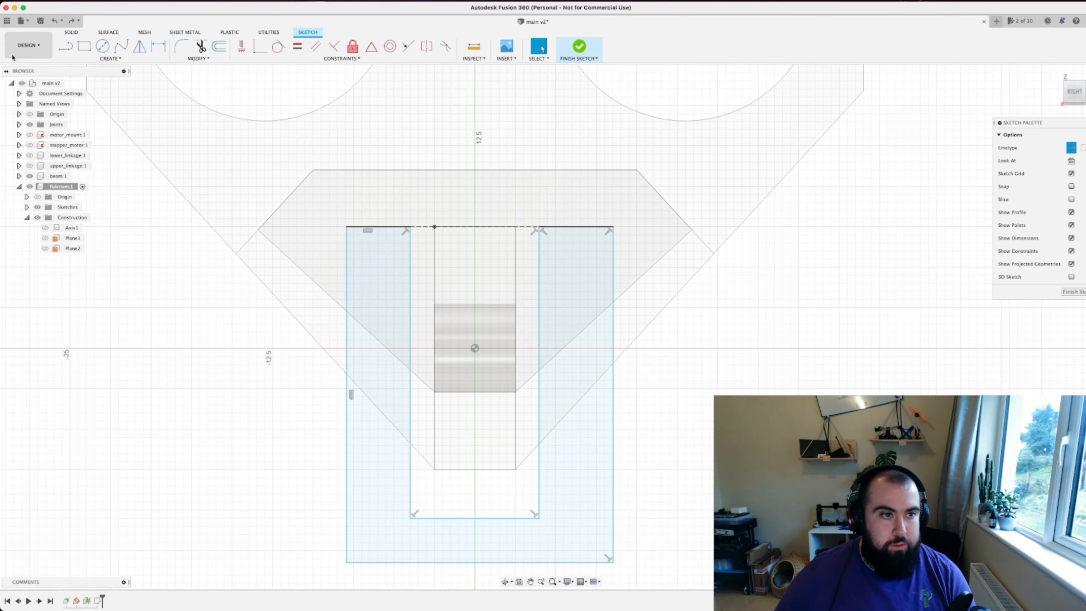
key("d")
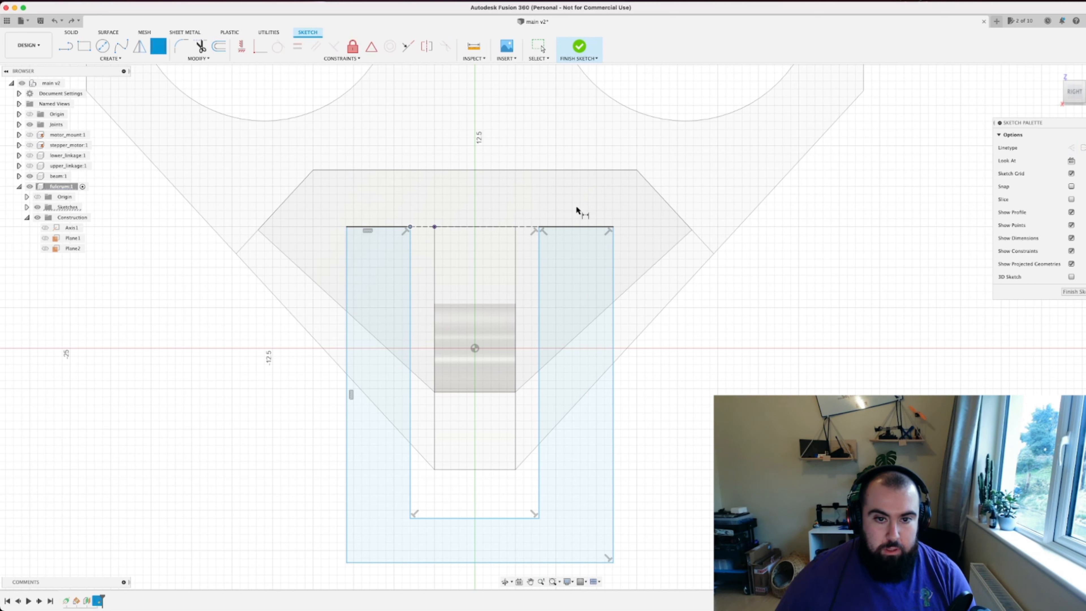
left_click(538, 226)
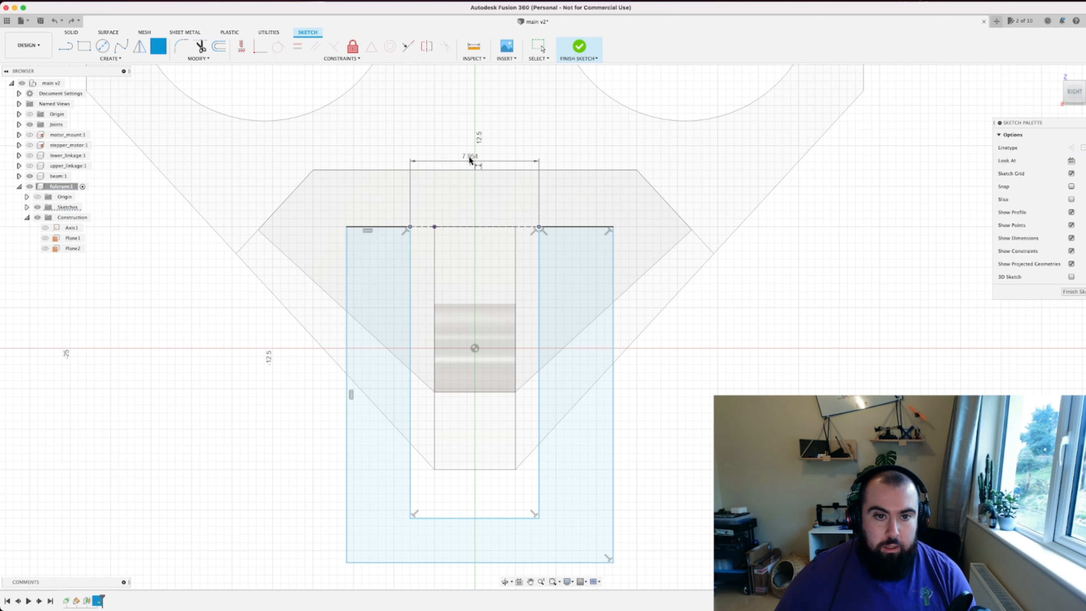
left_click(459, 156)
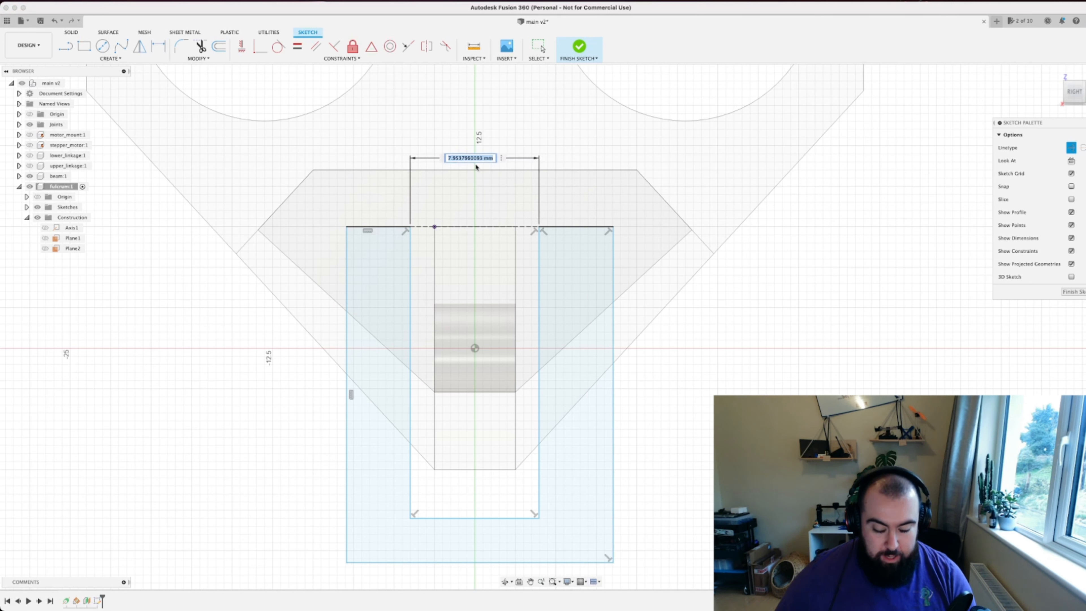
type("7")
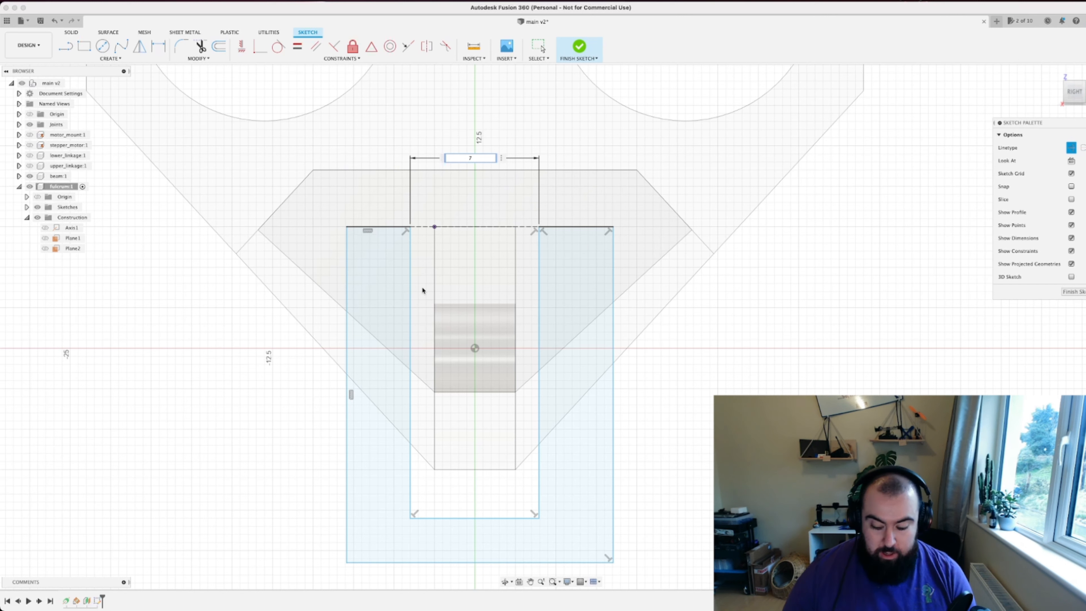
key("Return")
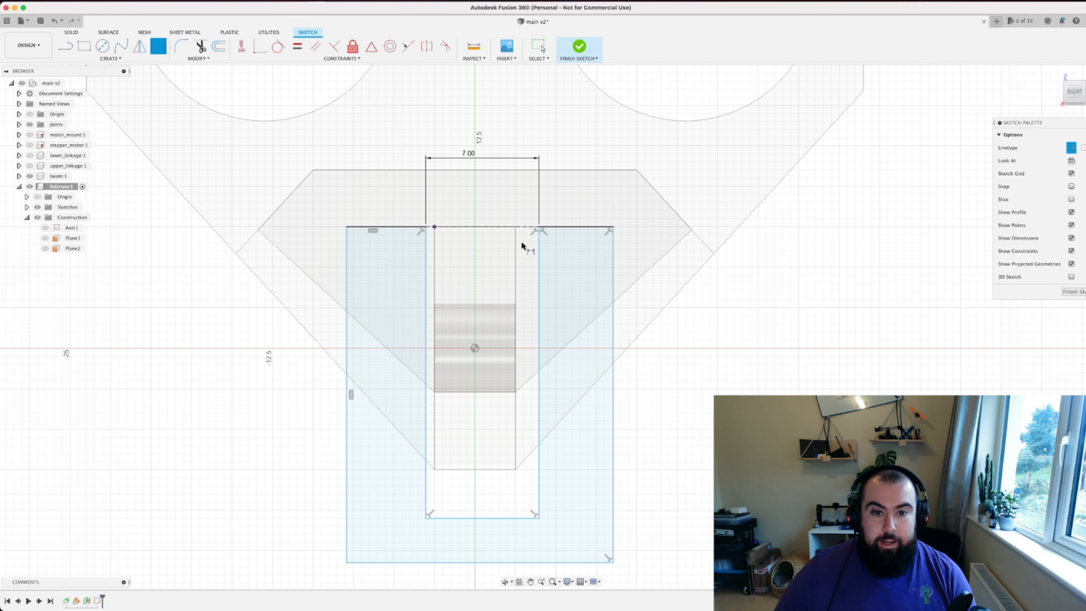
Step: Dimension the clearance between the right inner top corner of the U and the adjacent side edge of the pivot lug to 1 mm
left_click(538, 227)
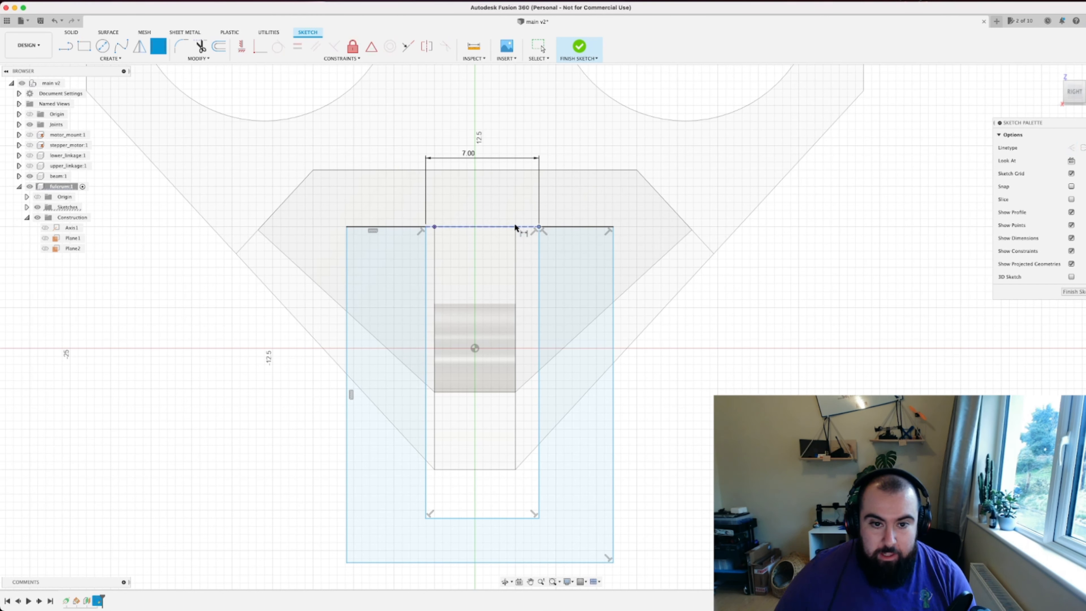
left_click(516, 232)
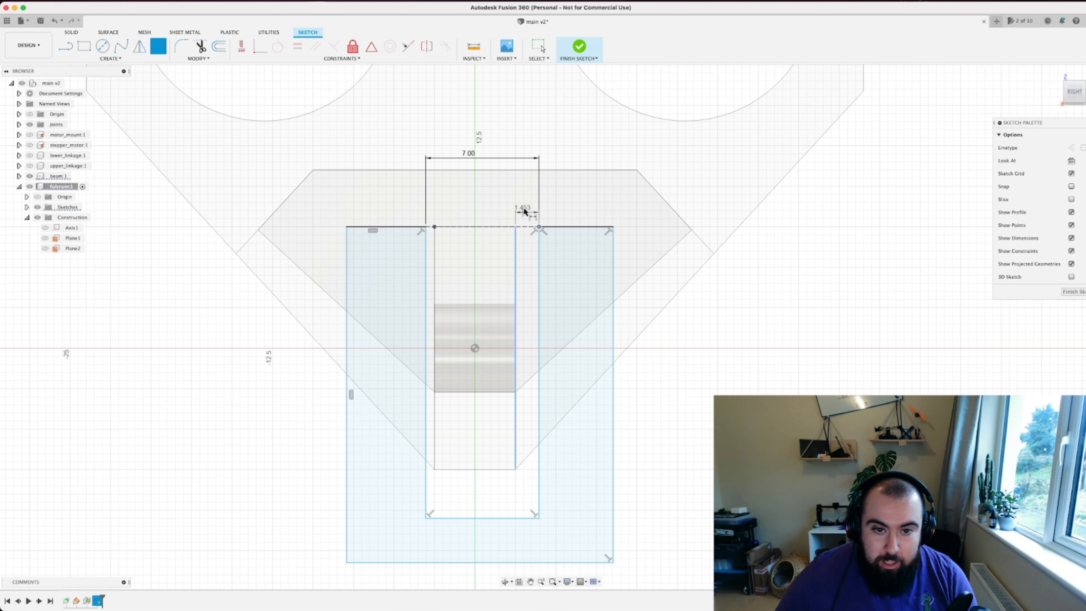
left_click(522, 207)
type("1")
key("Return")
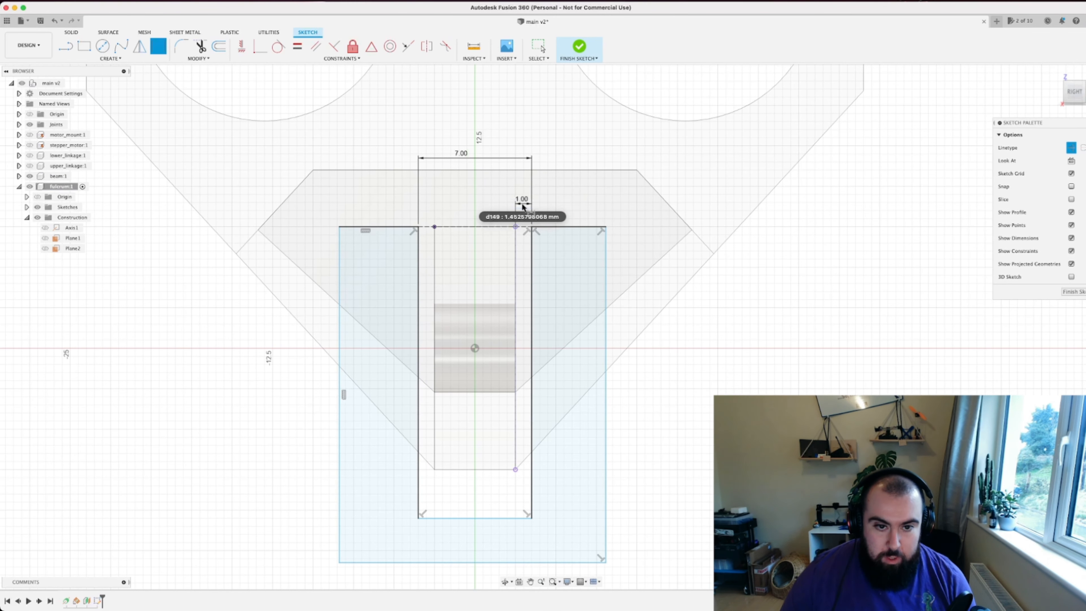
Step: Try a 5 mm width dimension on the top edge of the U's right arm, and delete it
scroll(614, 302, "up", 1)
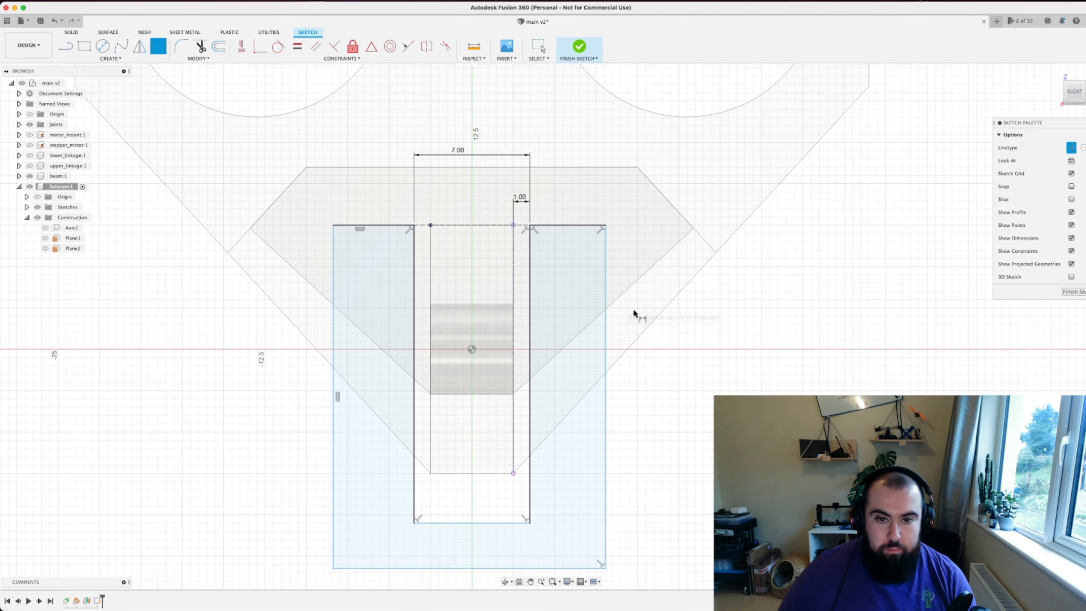
left_click(581, 227)
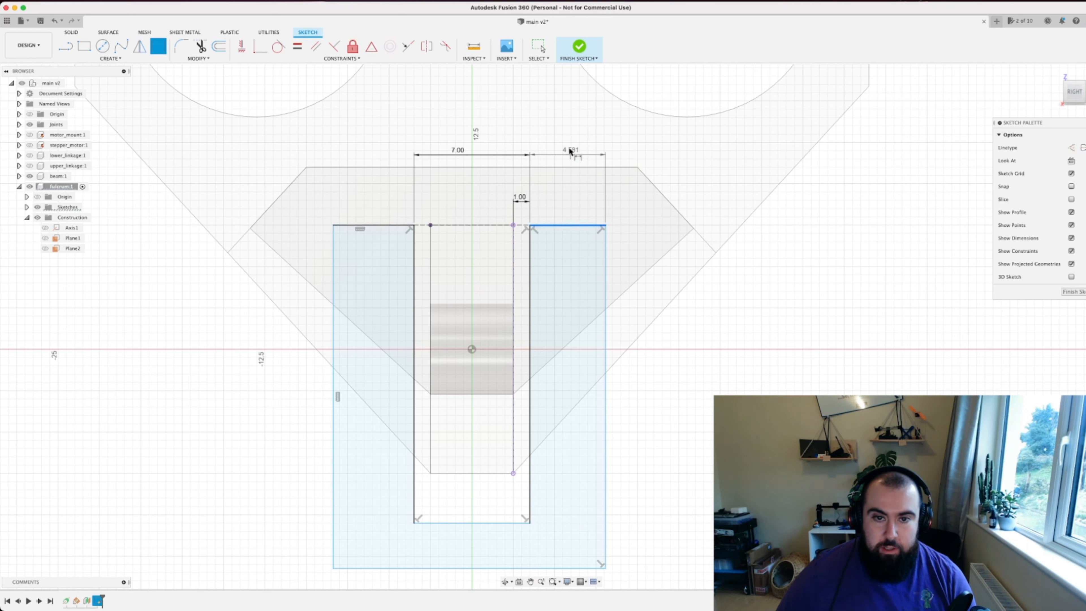
left_click(567, 143)
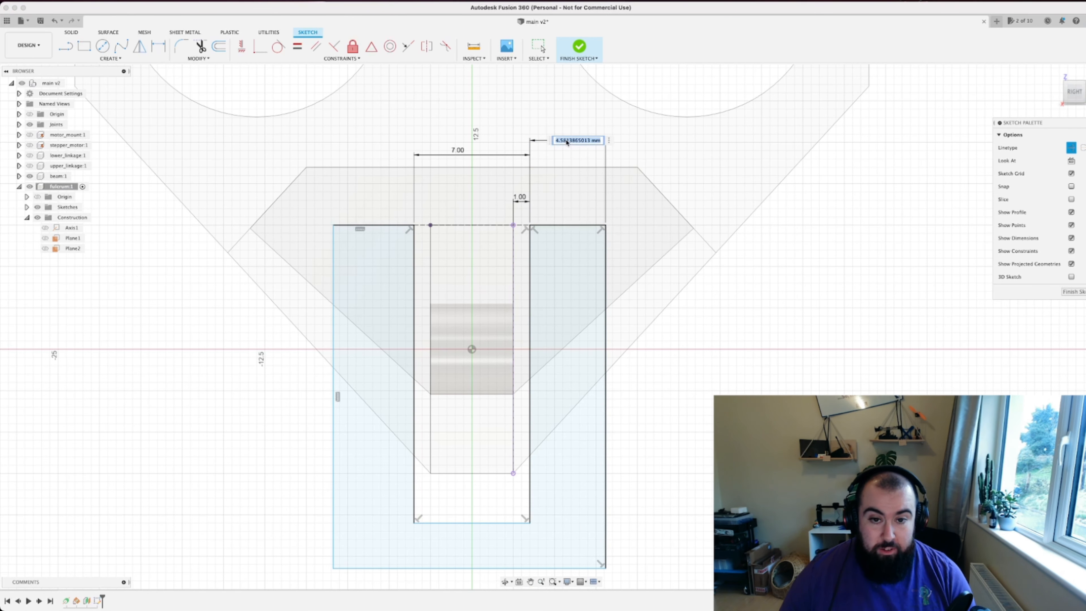
type("5")
key("Return")
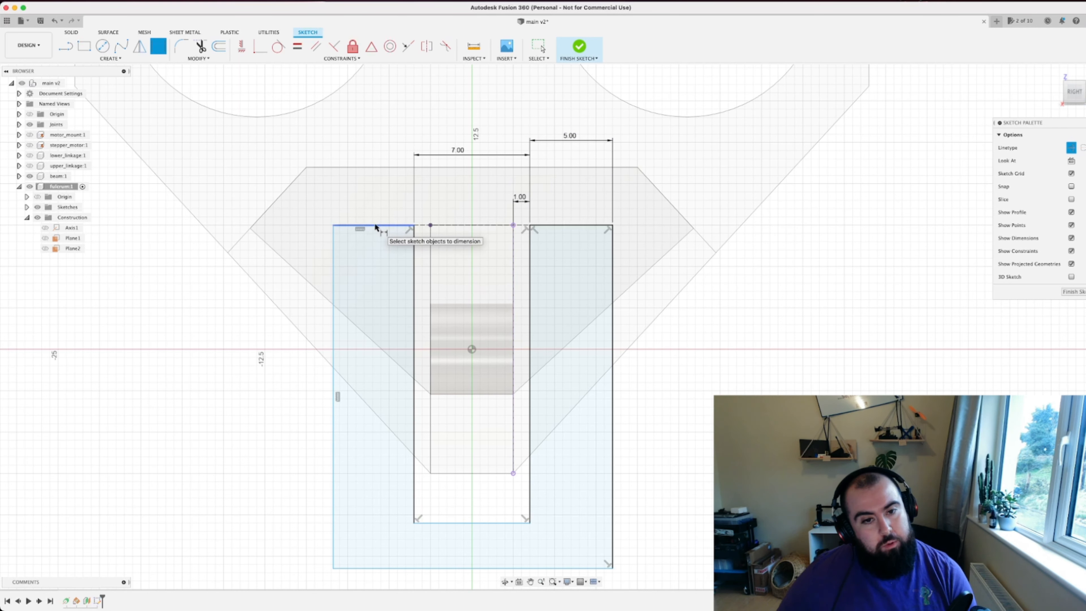
key("Escape")
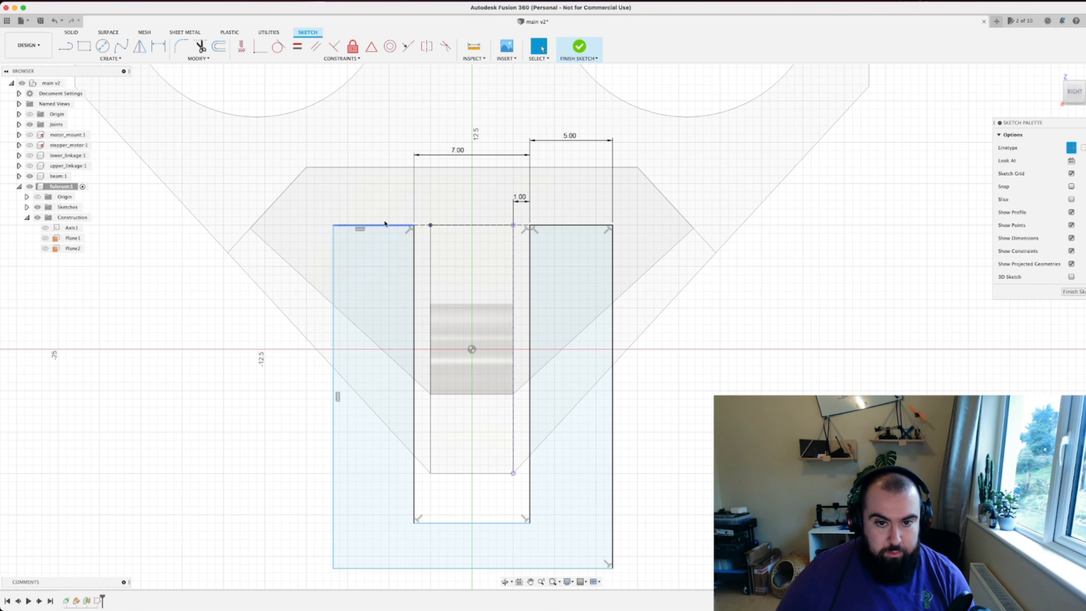
left_click(572, 136)
key("Delete")
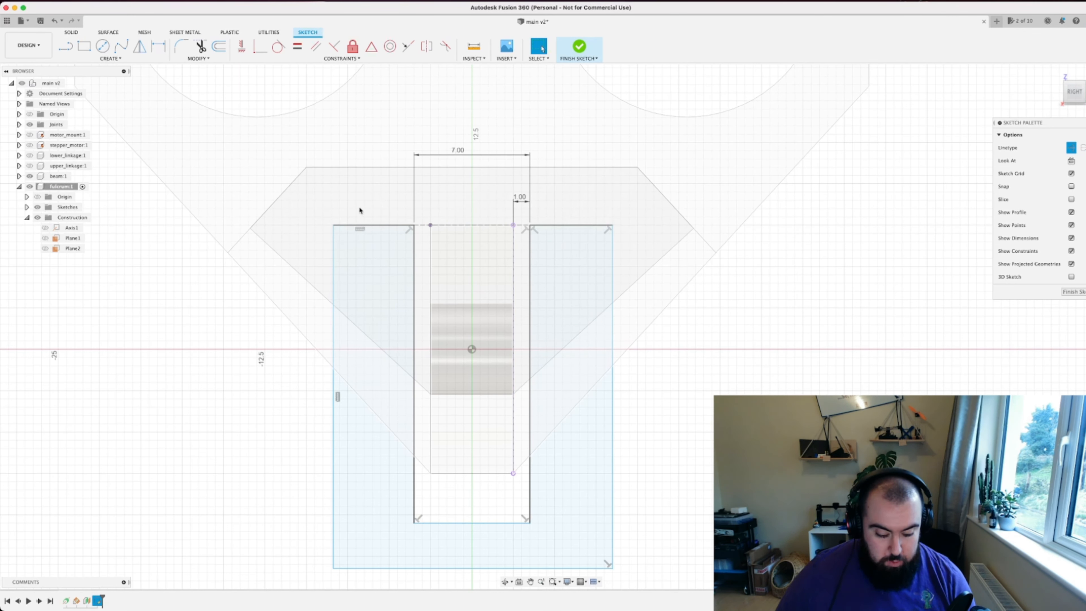
Step: Dimension the overall width of the U-shaped profile between its two outer top corners to 20 mm
key("d")
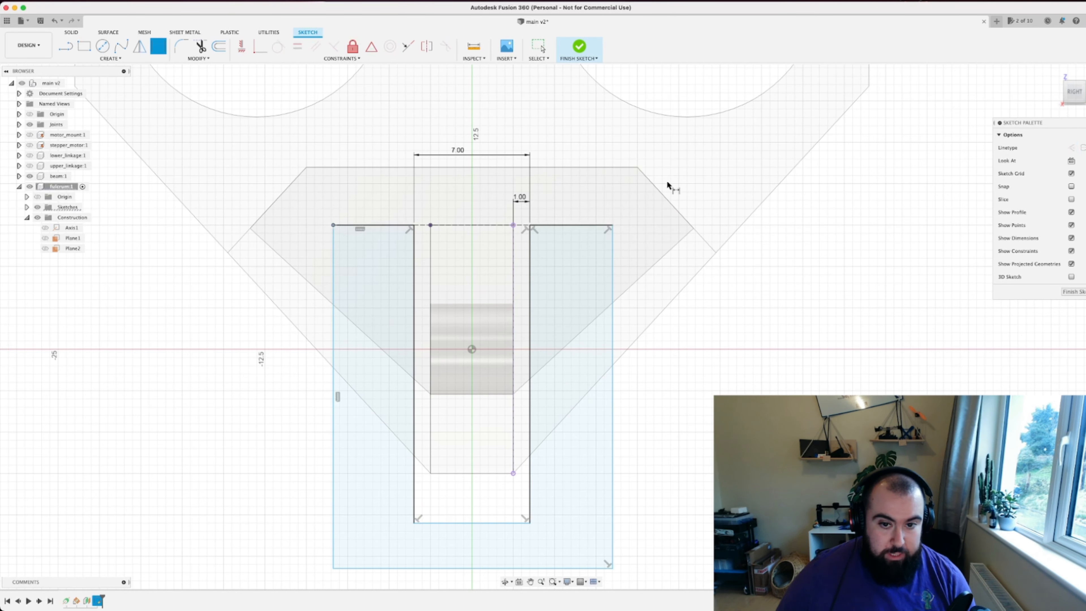
left_click(612, 226)
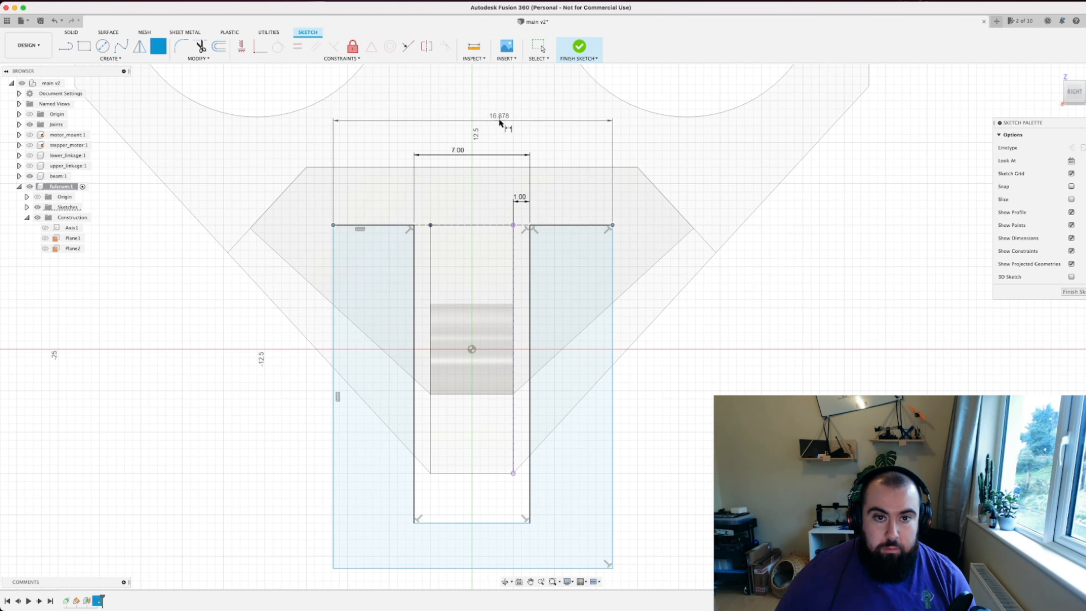
left_click(503, 117)
type("20")
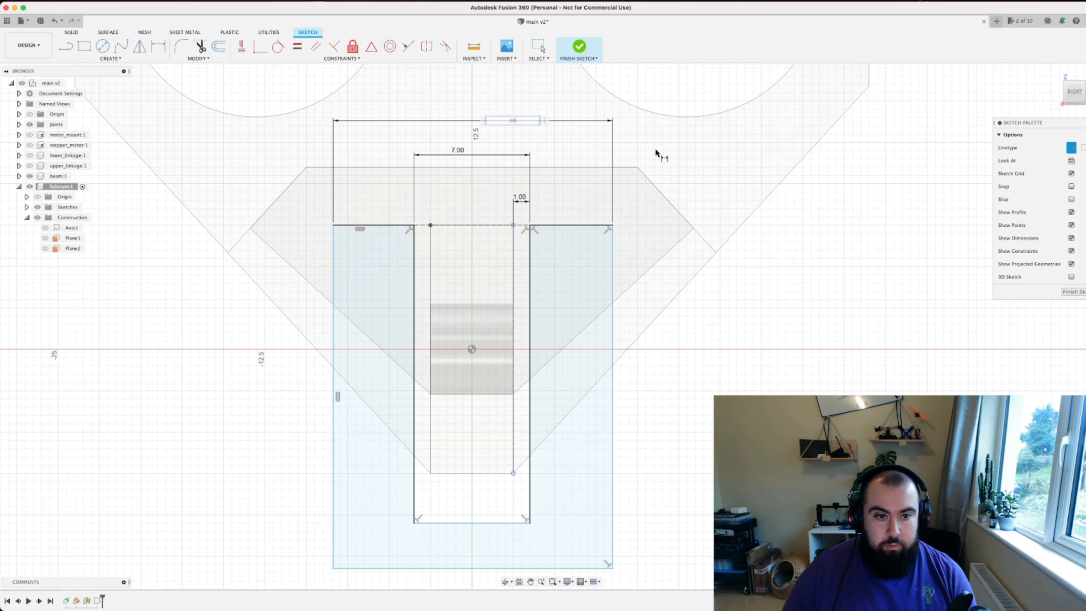
key("Return")
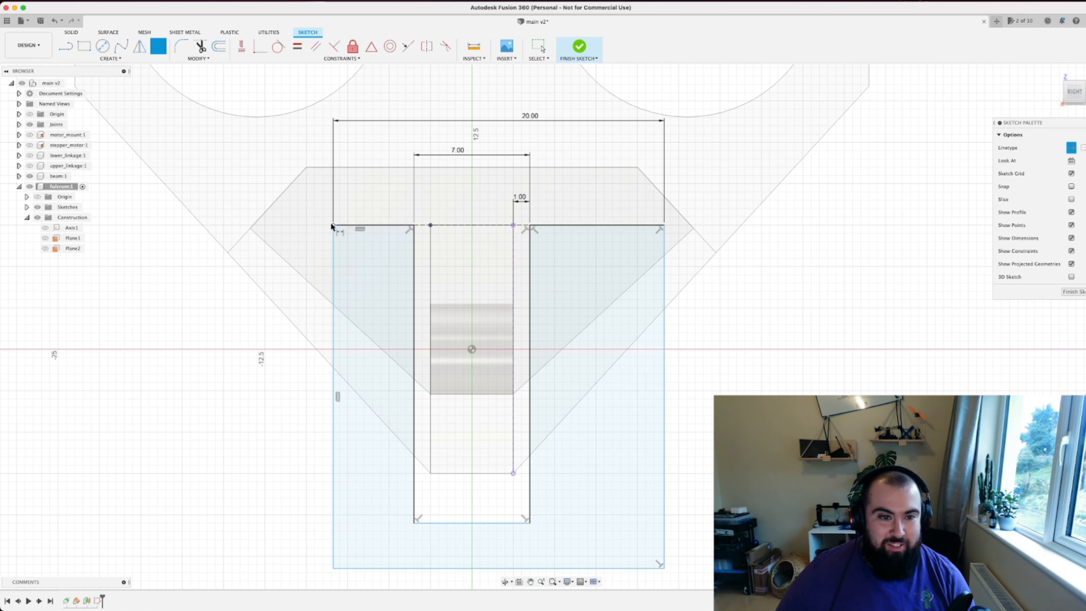
Step: Try a solid vertical line from the midpoint of the inner bottom edge to the midpoint of the slot opening, and undo it
mouse_move(581, 287)
middle_mouse_down()
mouse_move(559, 259)
mouse_move(587, 241)
mouse_move(580, 274)
middle_mouse_up()
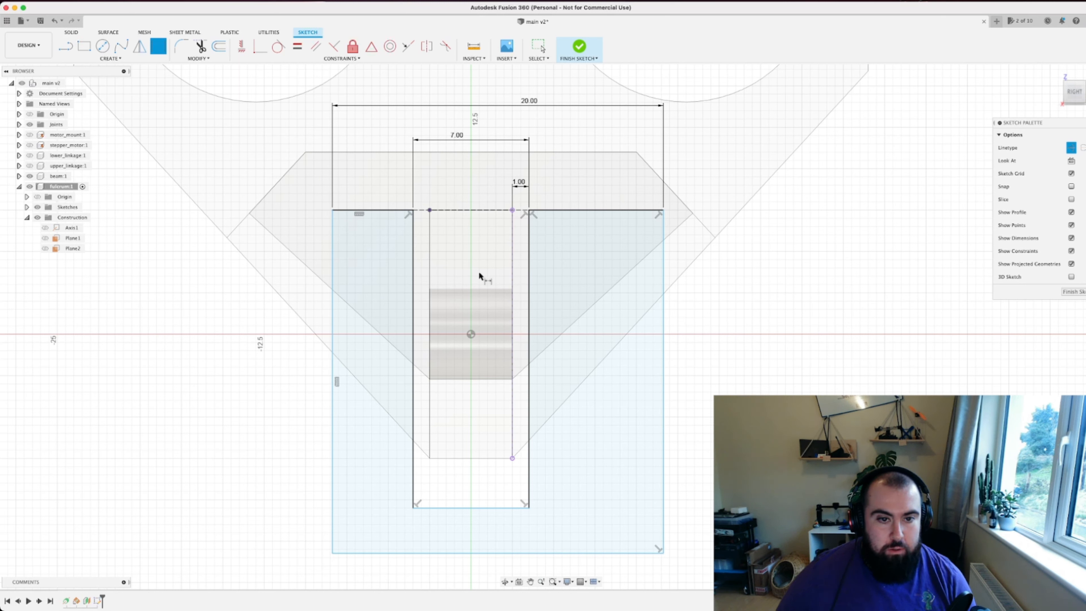
left_click(65, 47)
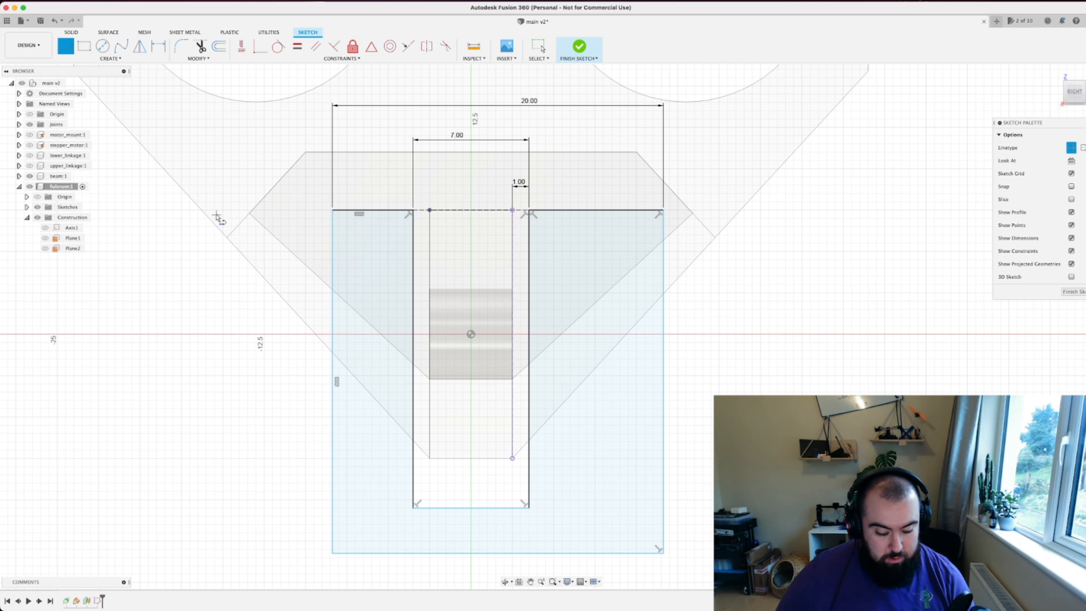
left_click(471, 508)
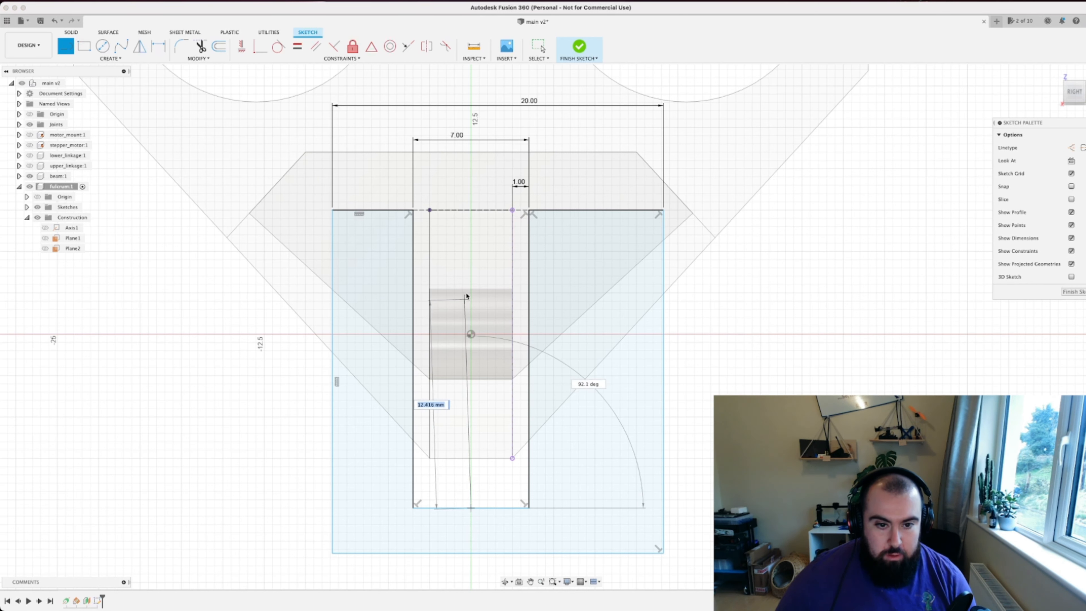
double_click(471, 210)
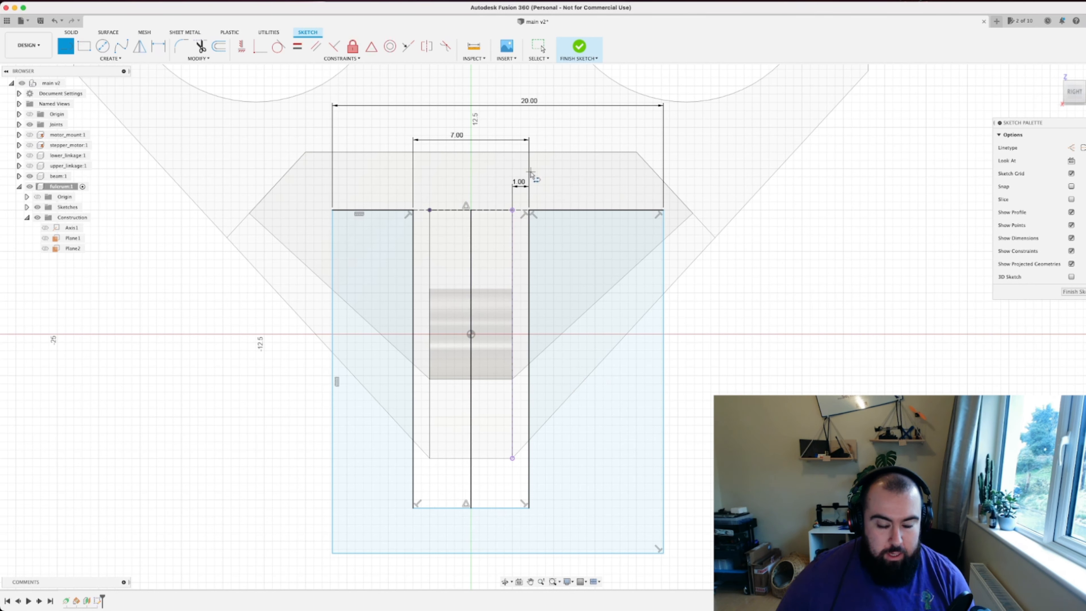
key("Escape")
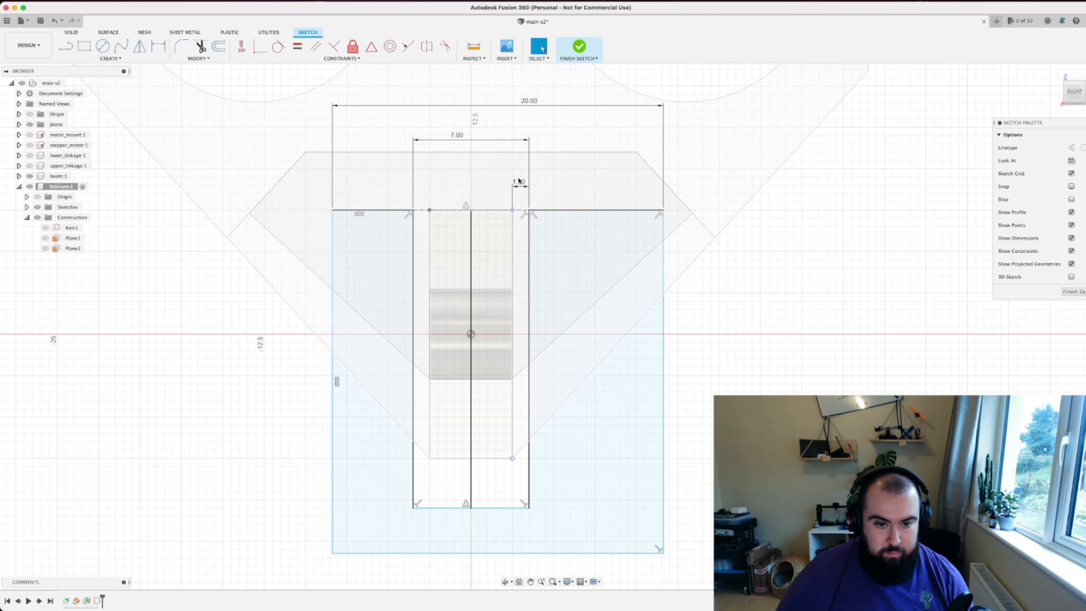
key("super+z")
Step: Draw a vertical construction centreline from the midpoint of the U's inner bottom edge to the midpoint of the slot opening
key("l")
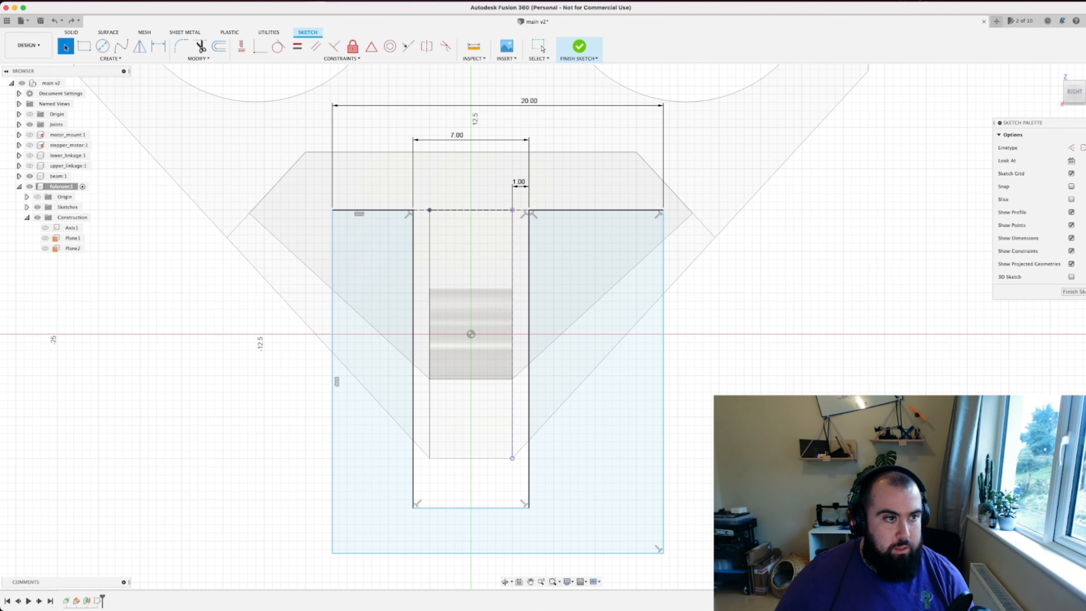
left_click(471, 509)
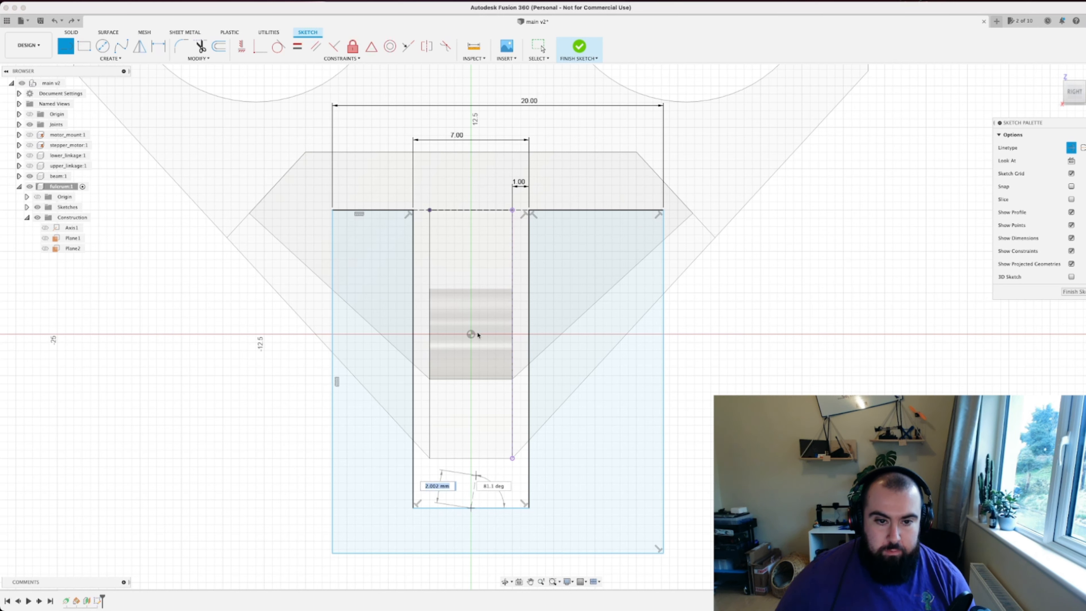
left_click(471, 209)
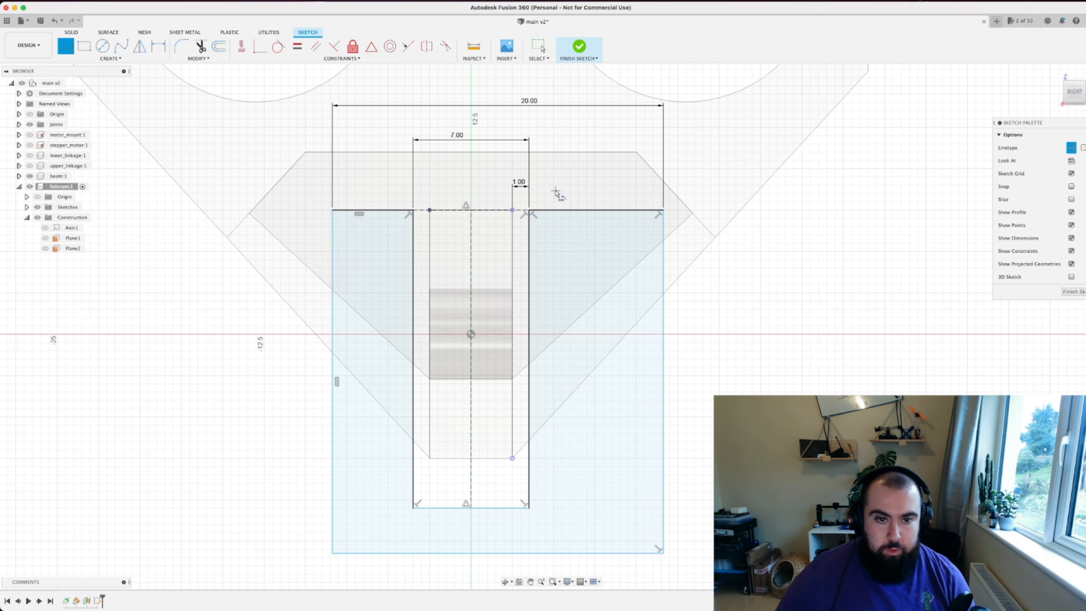
key("Escape")
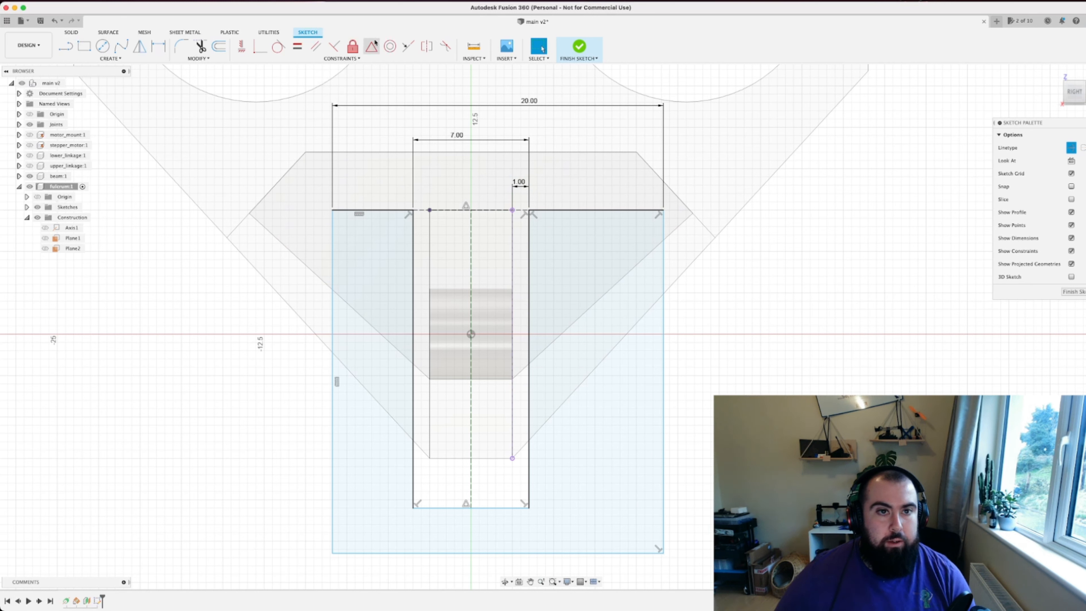
Step: Make the two outer top corners of the U-shaped profile symmetric about the vertical construction centreline
left_click(426, 46)
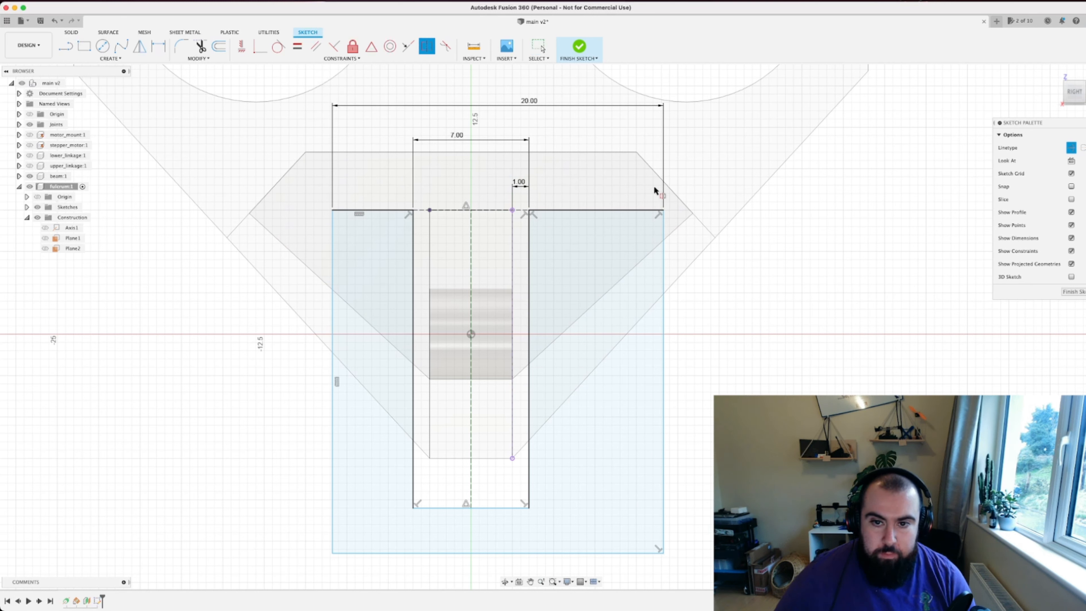
left_click(664, 210)
left_click(331, 210)
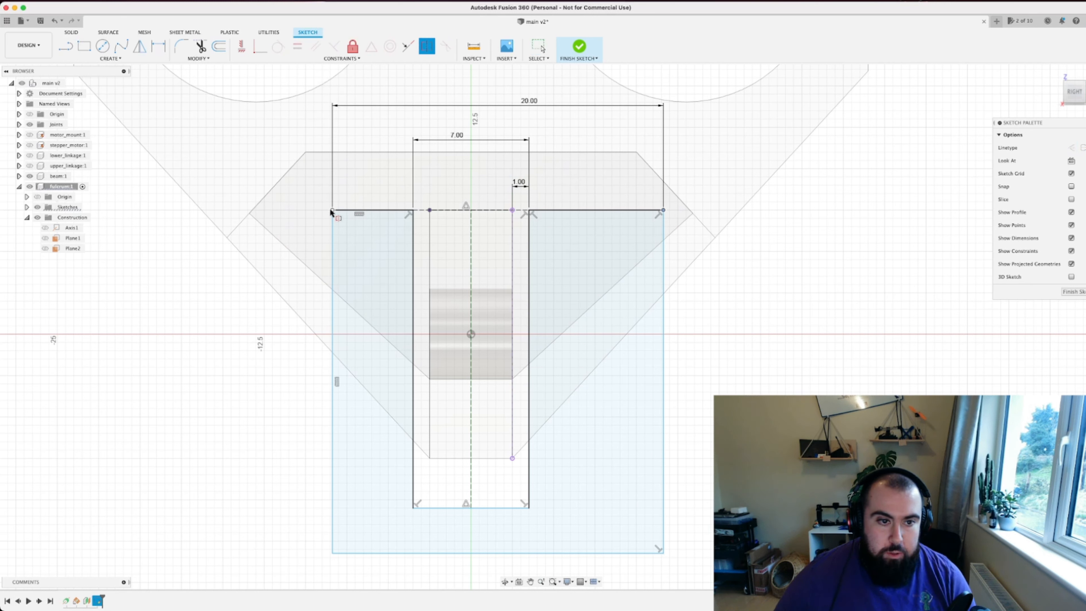
left_click(471, 239)
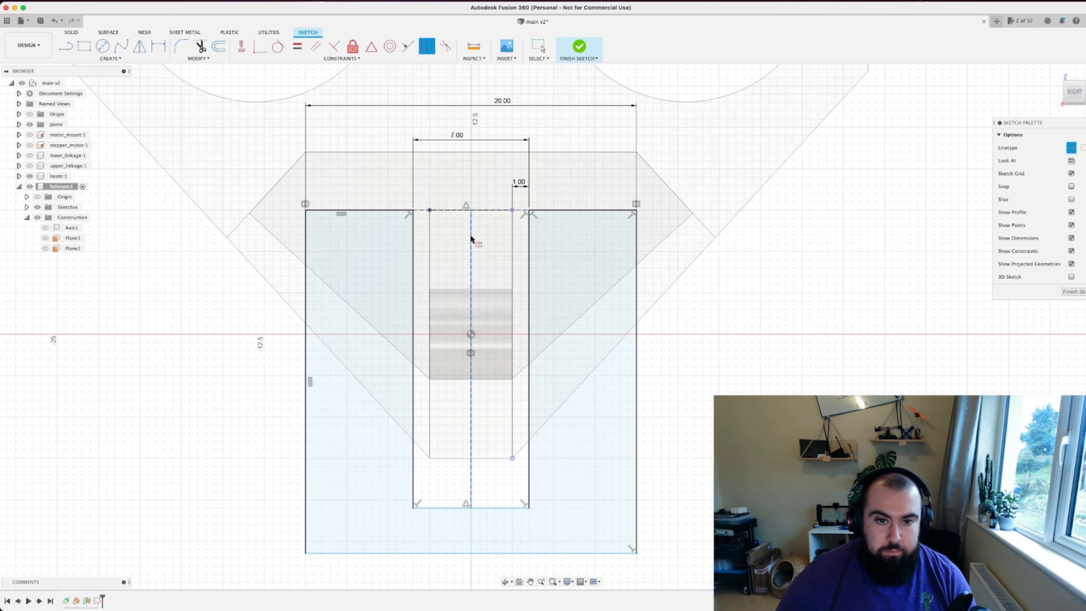
scroll(505, 303, "down", 2)
scroll(504, 300, "down", 1)
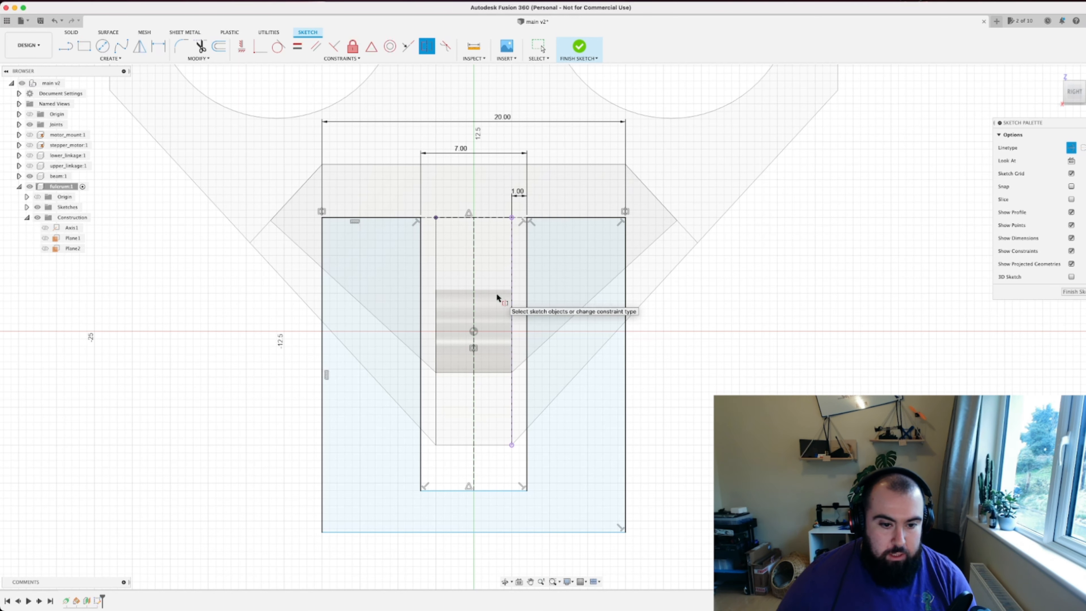
mouse_move(556, 473)
middle_mouse_down()
mouse_move(564, 418)
mouse_move(556, 440)
middle_mouse_up()
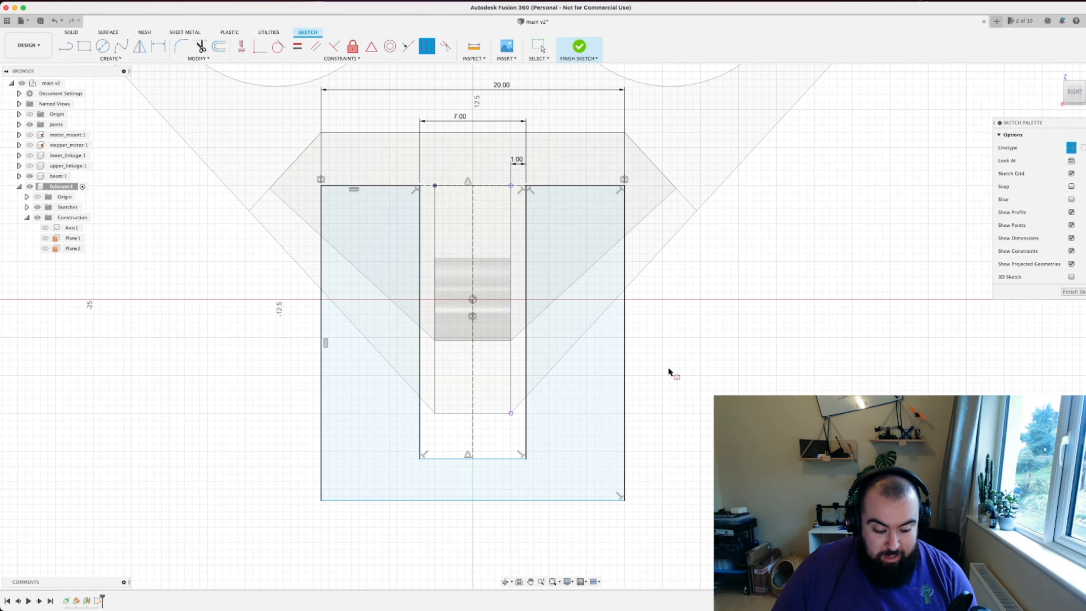
Step: Dimension the vertical clearance between the pivot lug's lower corner point and the slot's inner bottom edge to 3 mm
key("Escape")
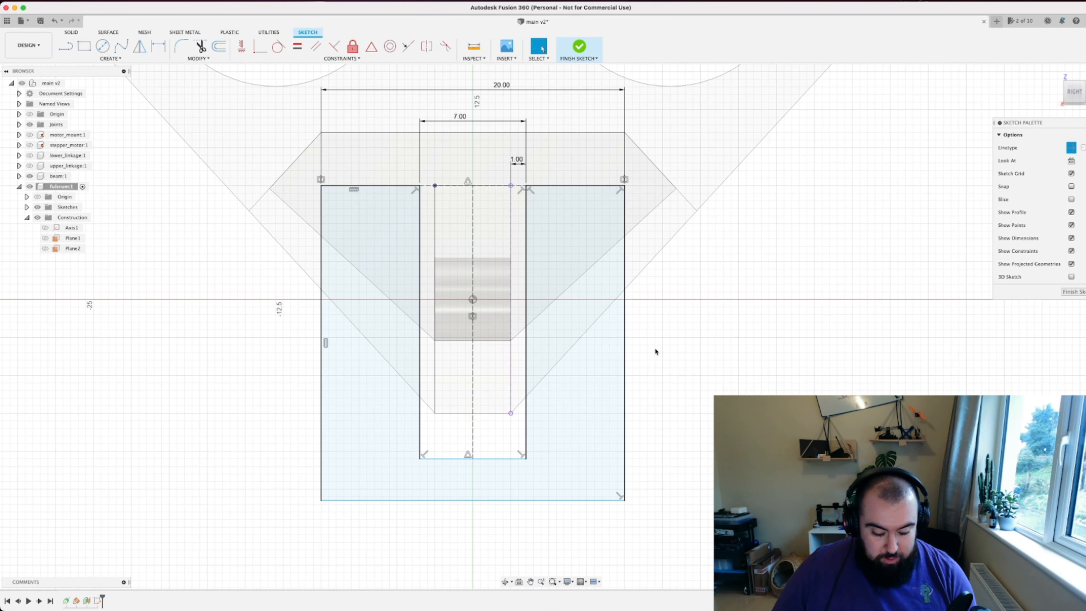
key("d")
left_click(511, 413)
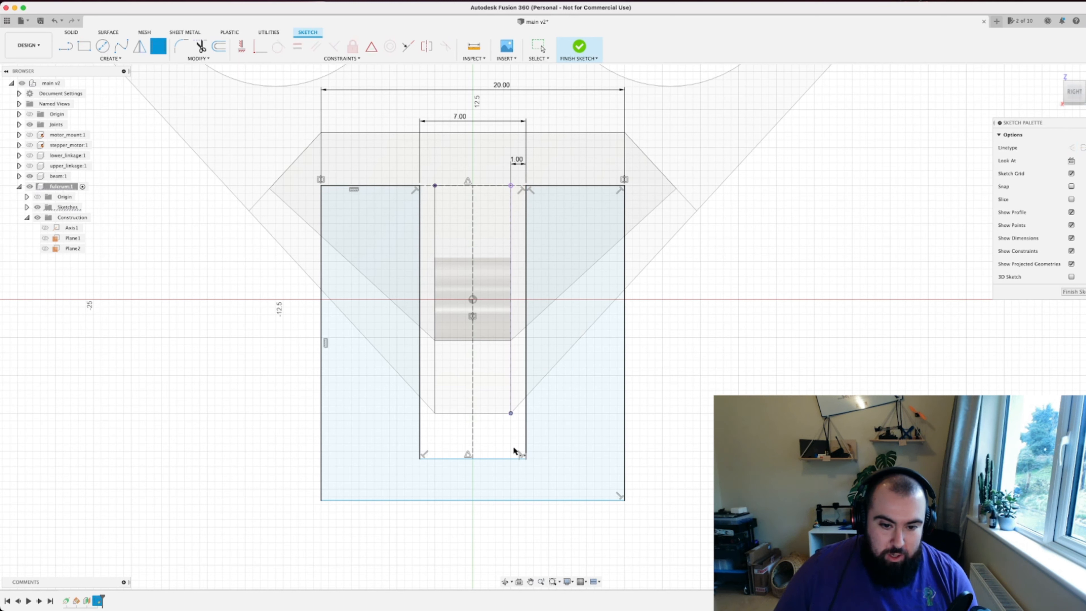
left_click(509, 457)
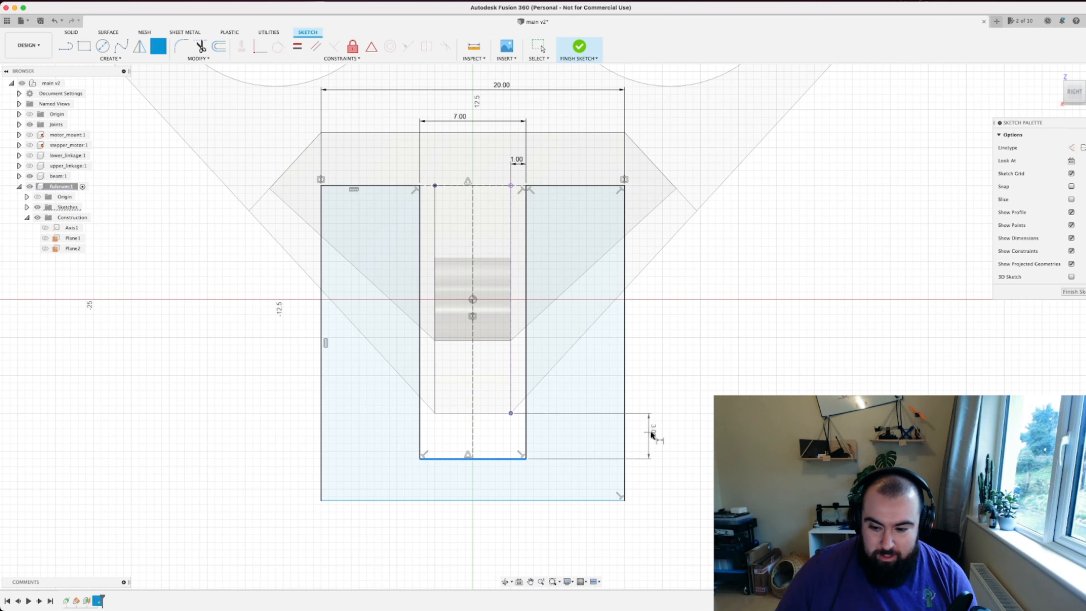
left_click(666, 437)
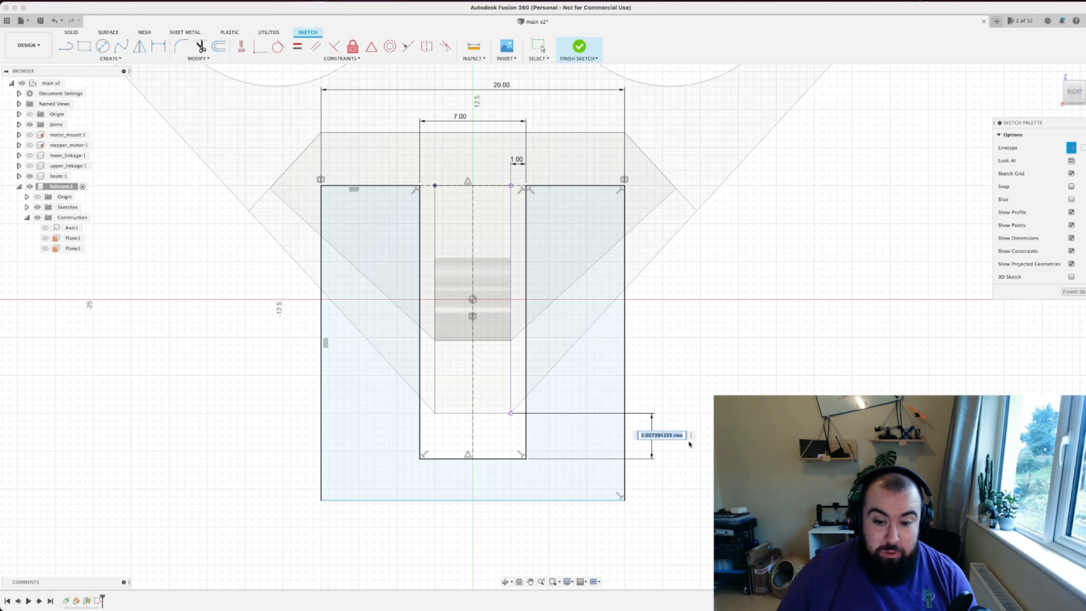
type("3")
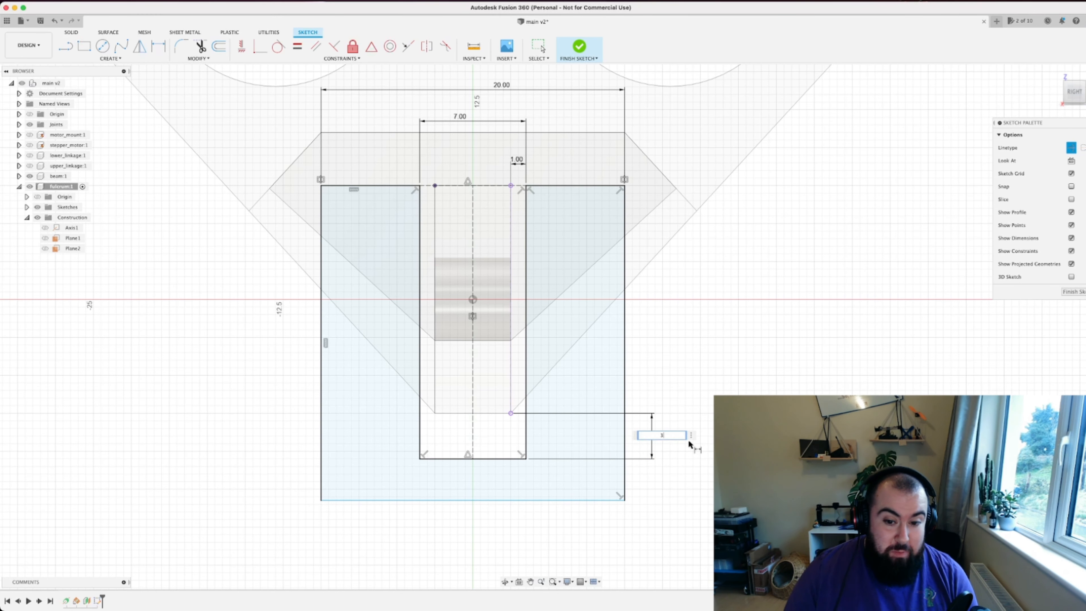
key("Return")
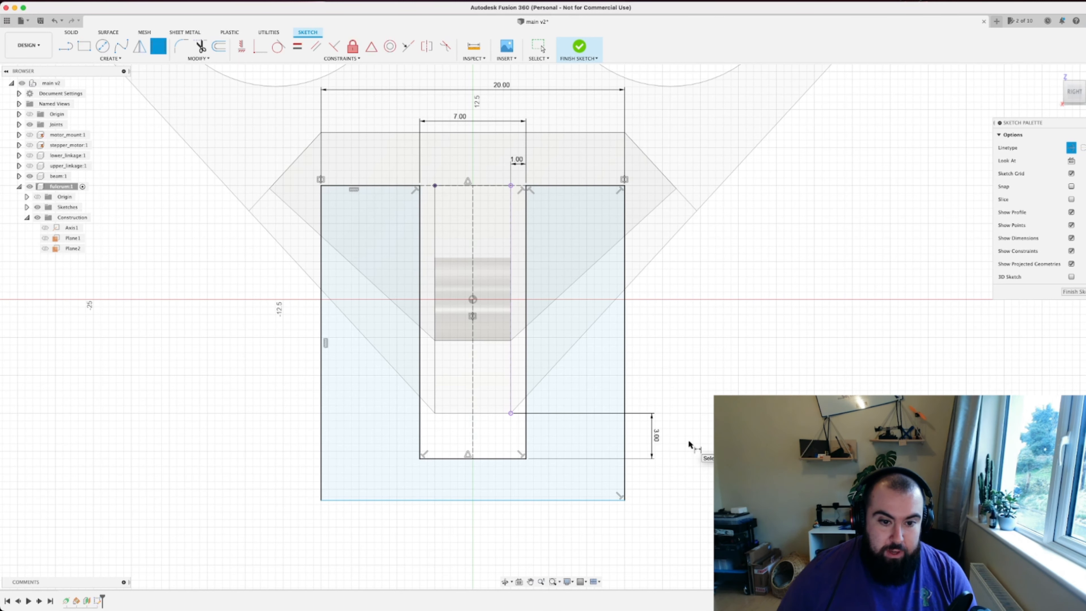
right_click(670, 403)
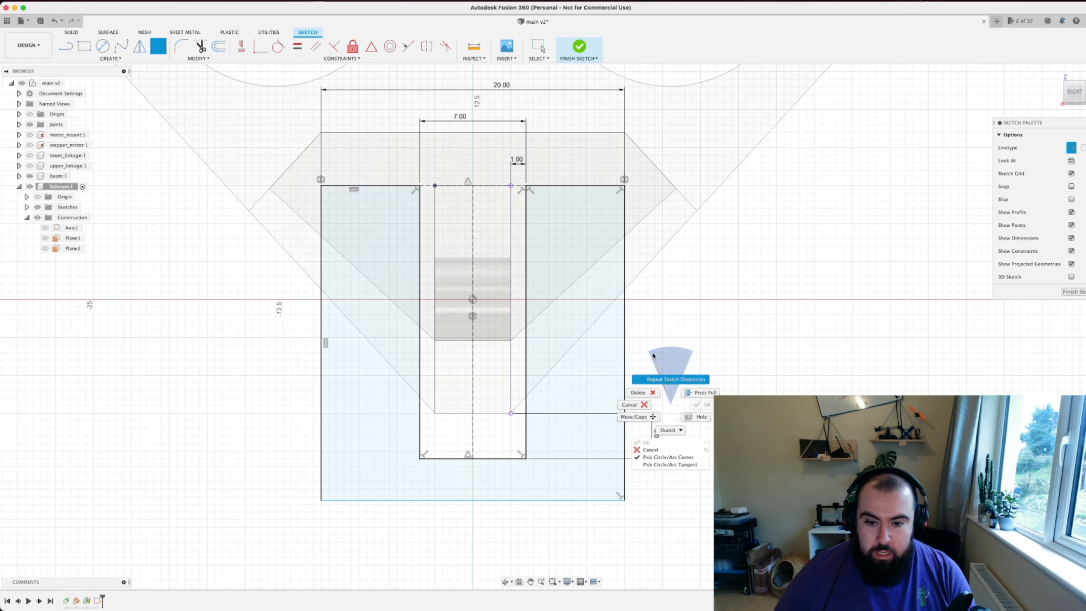
left_click(654, 357)
scroll(666, 403, "down", 3)
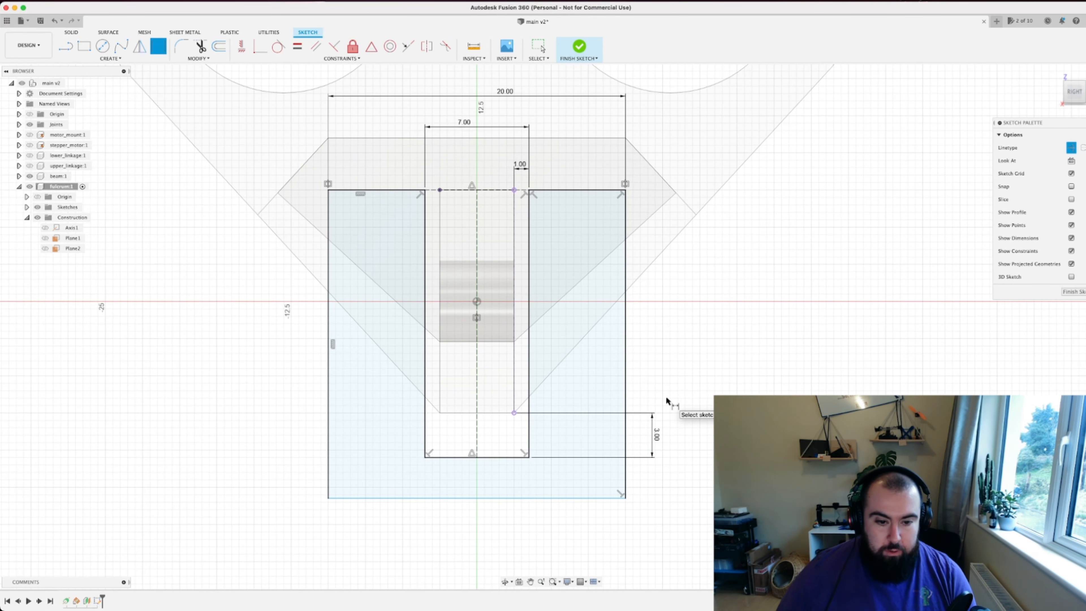
right_click(528, 517)
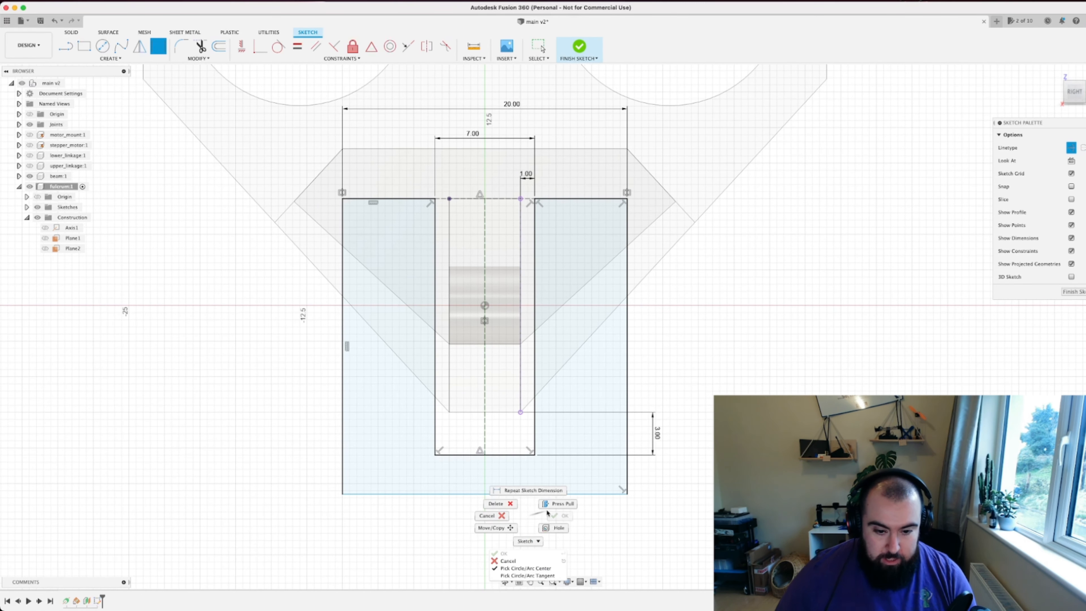
left_click(525, 518)
key("Escape")
Step: Lengthen the U-shaped profile downward by moving its outer bottom edge further below the slot
mouse_move(537, 494)
left_mouse_down()
mouse_move(538, 538)
mouse_move(539, 479)
mouse_move(538, 535)
mouse_move(539, 486)
mouse_move(543, 496)
left_mouse_up()
scroll(615, 476, "down", 3)
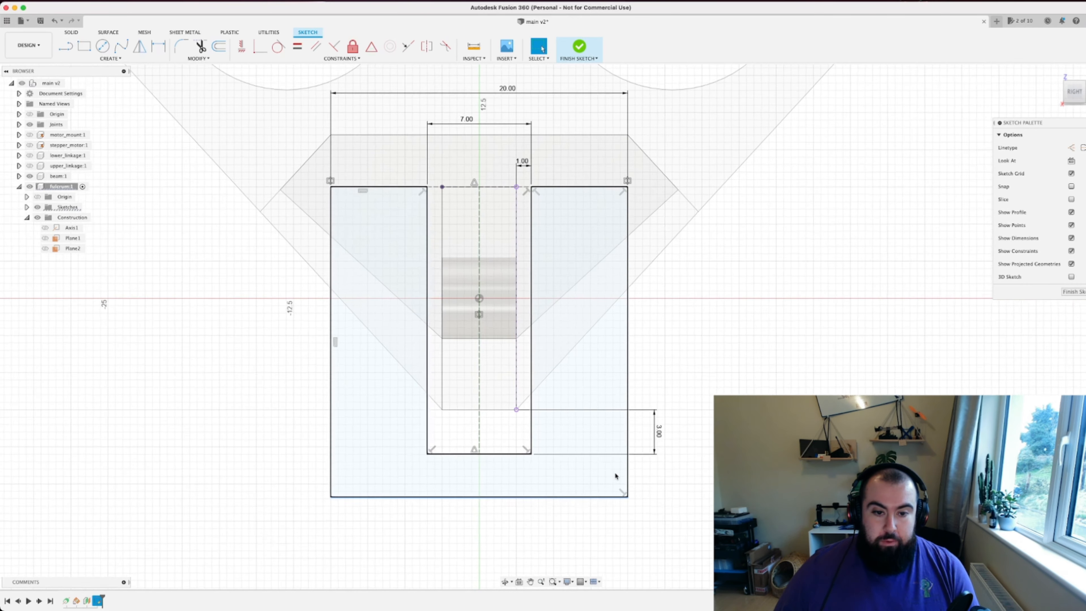
left_click_drag(660, 435, 657, 354)
key("Escape")
scroll(659, 401, "down", 5)
middle_click_drag(645, 456, 631, 291)
scroll(636, 323, "up", 5)
scroll(637, 322, "down", 5)
scroll(637, 324, "down", 4)
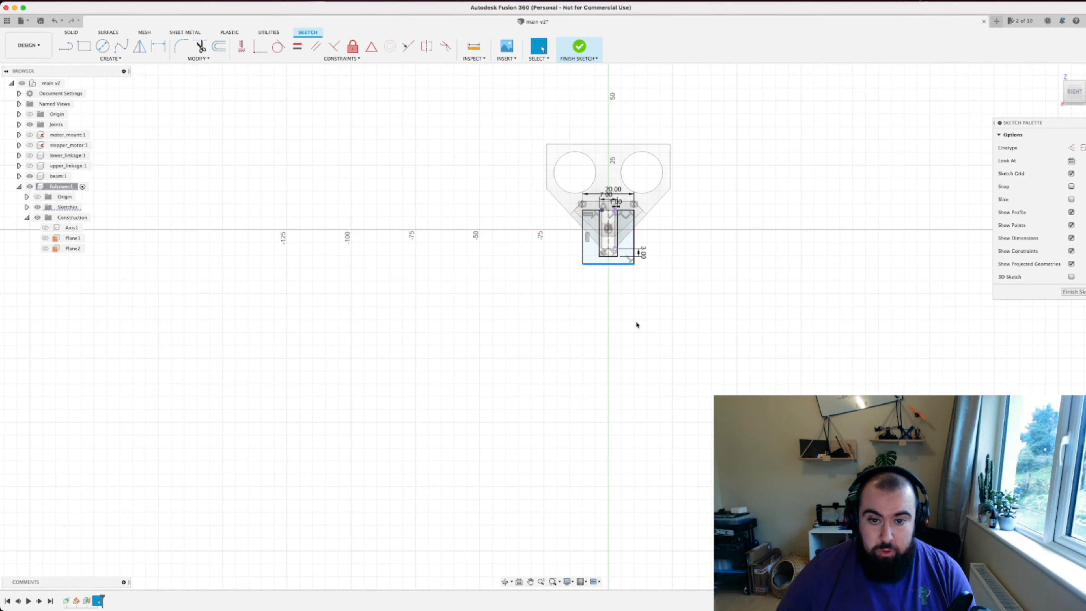
middle_click_drag(637, 327, 572, 417)
mouse_move(548, 355)
left_mouse_down()
mouse_move(538, 457)
mouse_move(544, 379)
left_mouse_up()
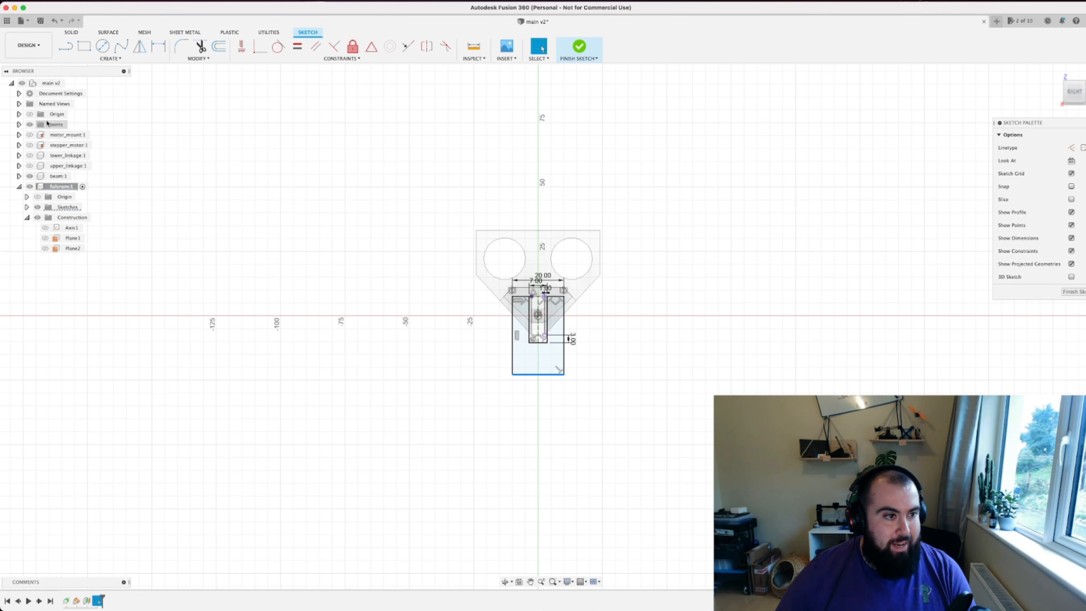
Step: Show the motor_mount component and stretch the profile's outer bottom edge down to near the top of its base plate
left_click(30, 135)
scroll(581, 444, "down", 1)
middle_click_drag(579, 465, 563, 419)
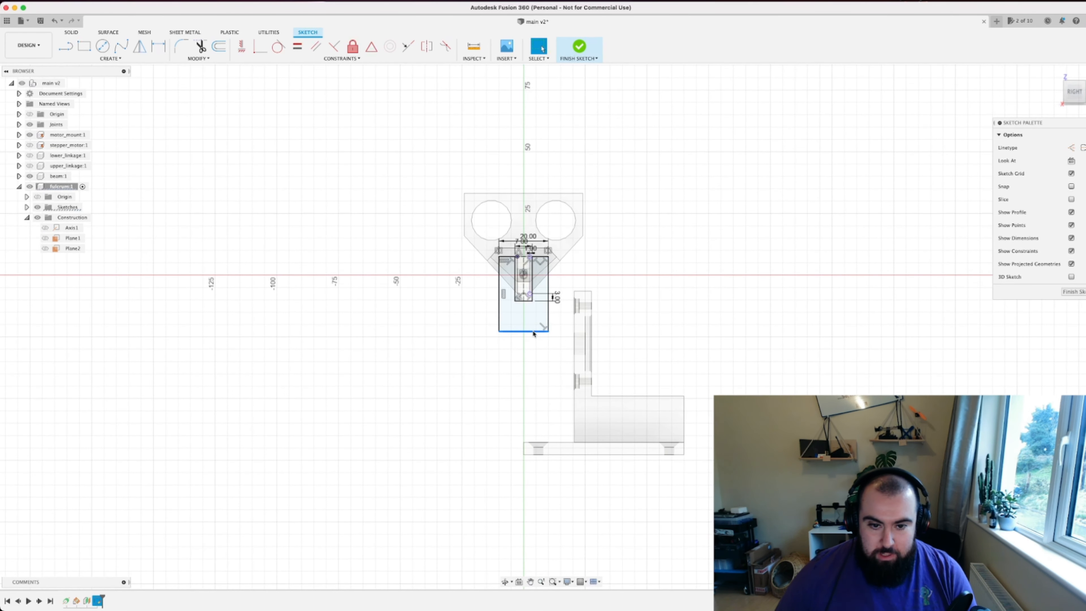
scroll(585, 351, "up", 3)
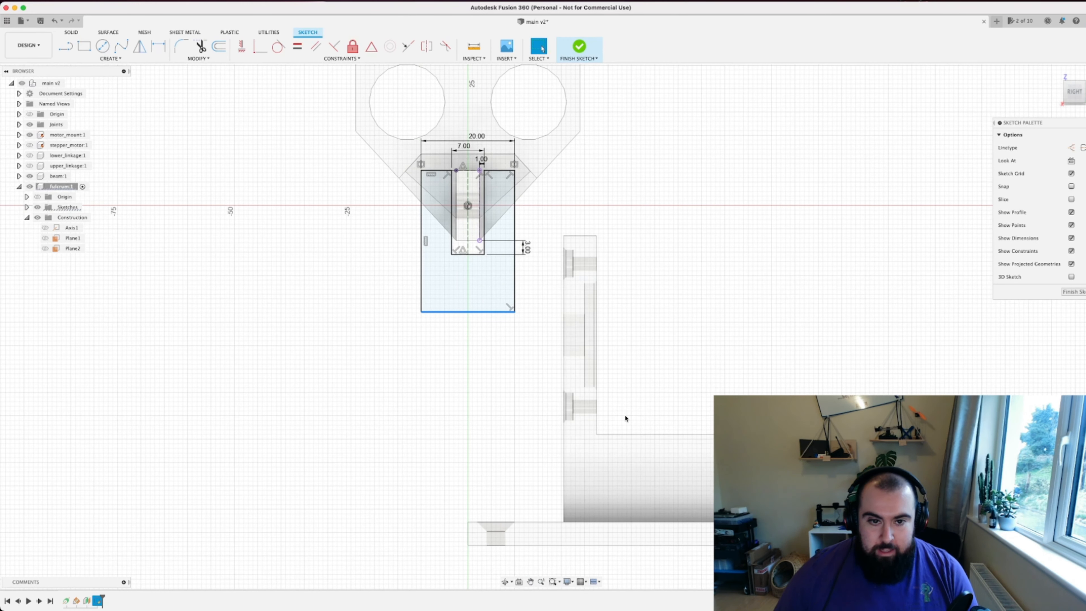
middle_click_drag(624, 413, 586, 357)
mouse_move(440, 254)
left_mouse_down()
mouse_move(444, 407)
mouse_move(458, 462)
left_mouse_up()
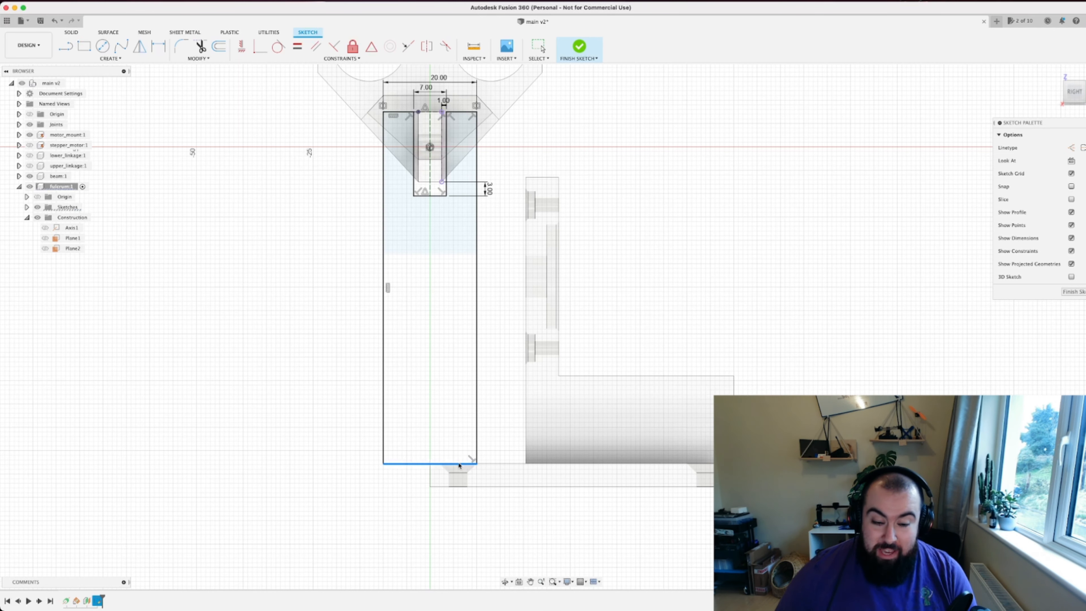
left_click_drag(459, 466, 457, 456)
scroll(436, 465, "up", 2)
scroll(436, 465, "up", 1)
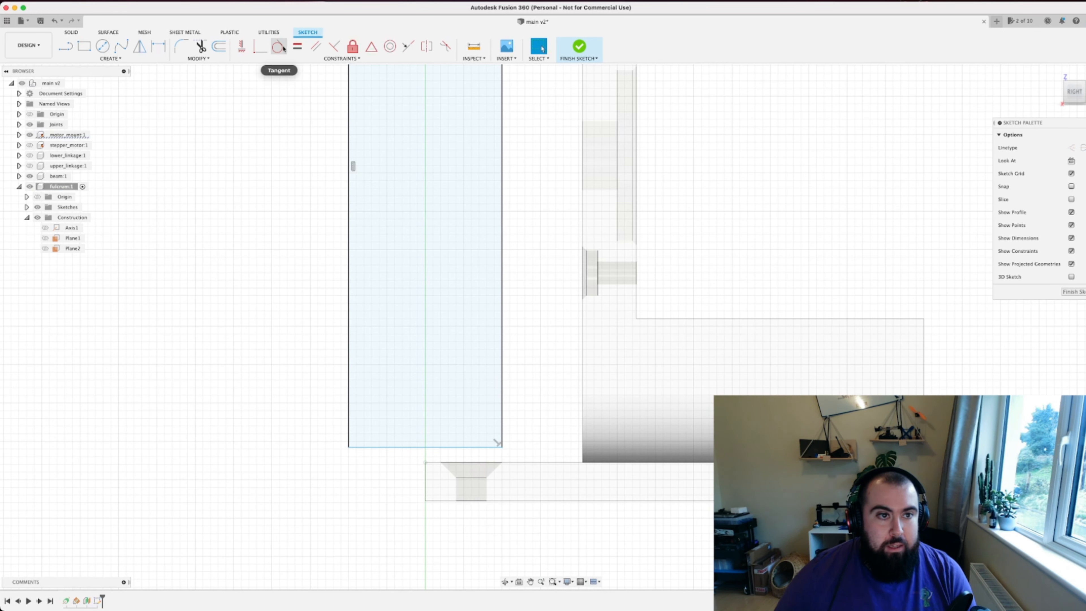
Step: Make the profile's outer bottom edge coincident with the top corner point of the motor mount's base plate, and finish the sketch
left_click(260, 45)
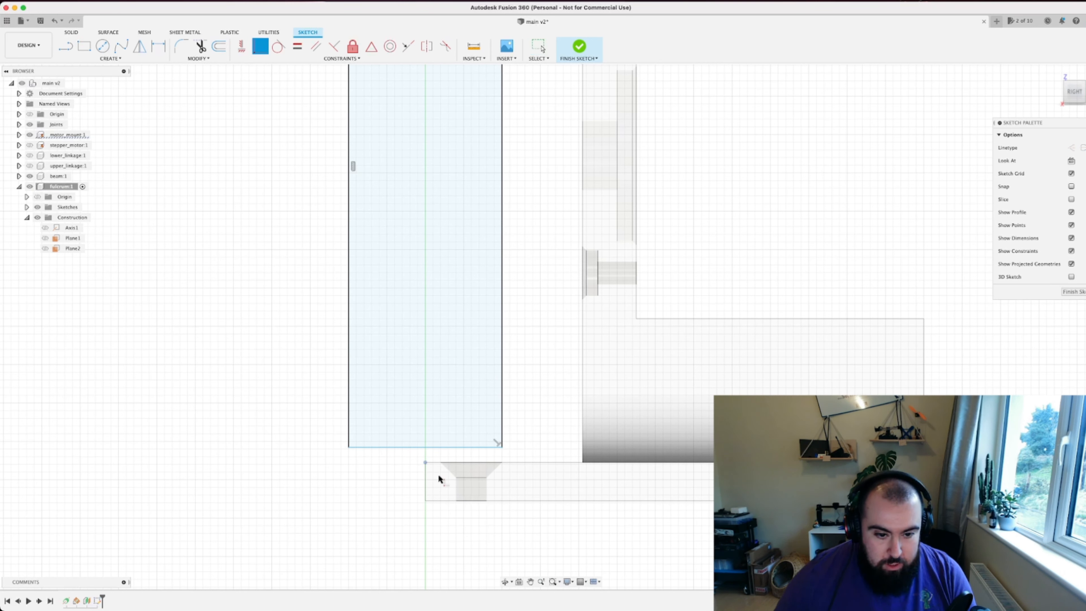
left_click(432, 446)
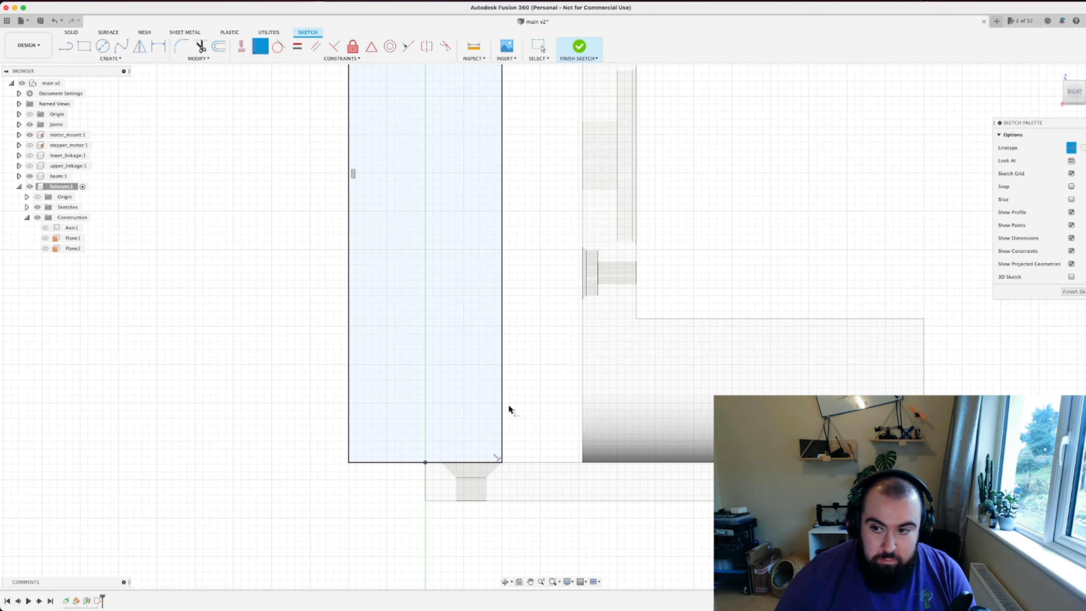
scroll(515, 361, "down", 5)
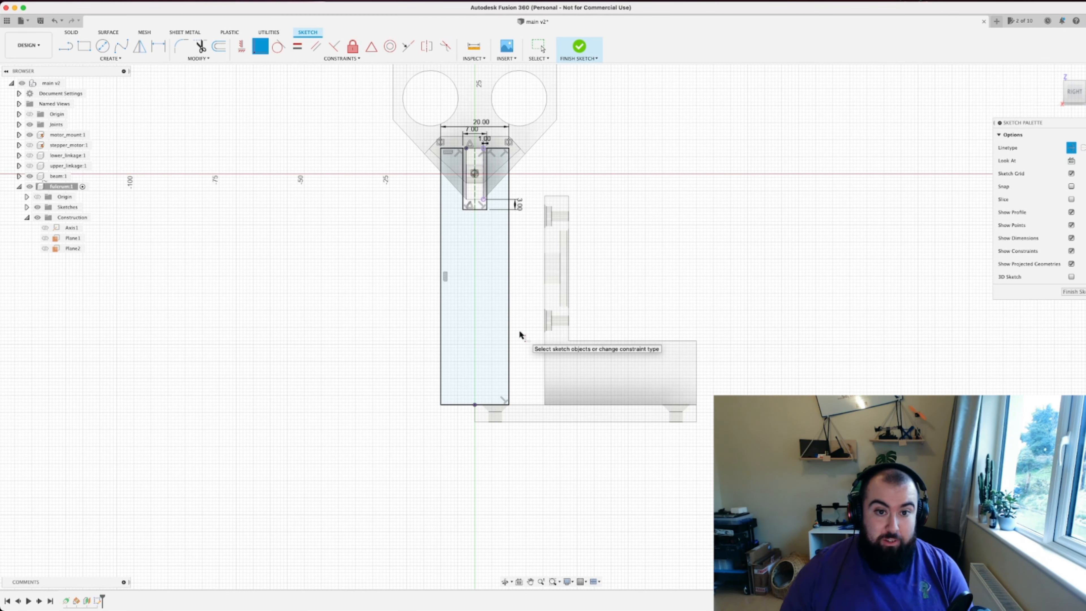
middle_click_drag(521, 309, 524, 385)
scroll(532, 295, "up", 4)
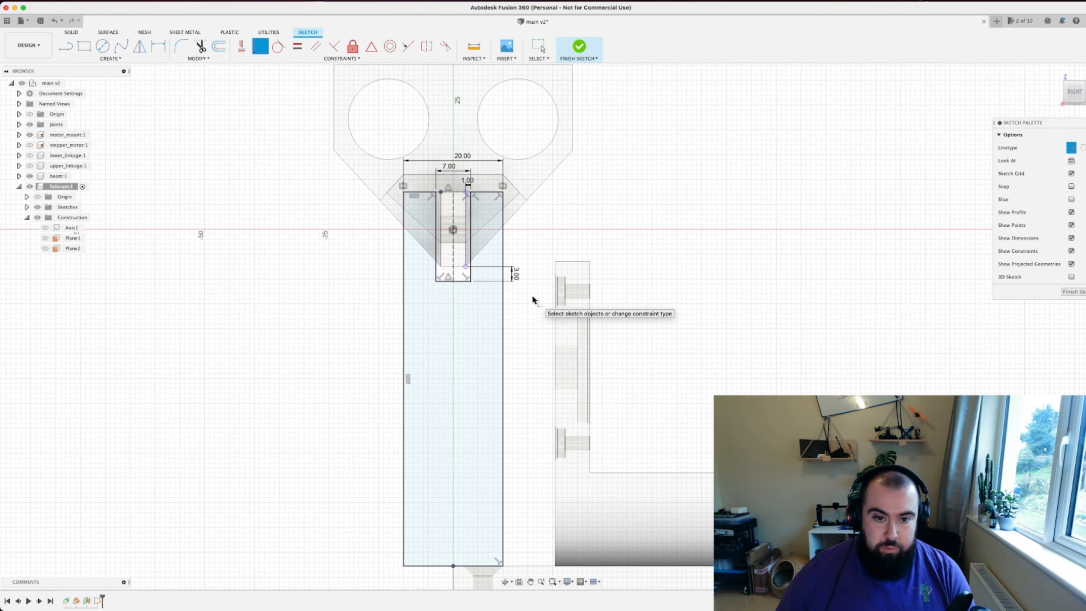
left_click(1074, 293)
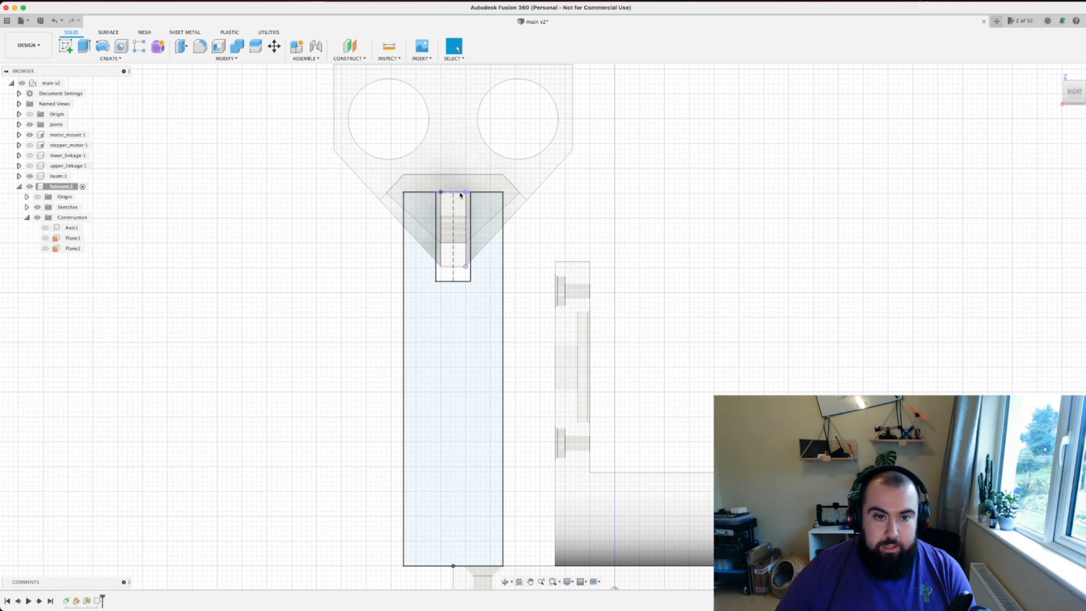
Step: Extrude the U-shaped profile 20 mm to one side as a new body
left_click(487, 252)
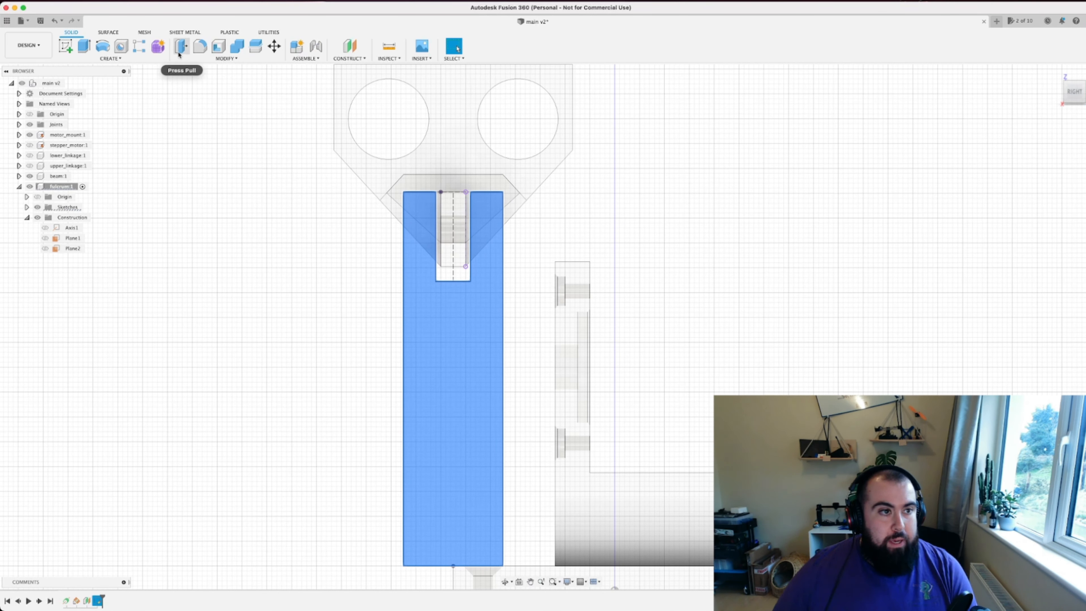
left_click(85, 46)
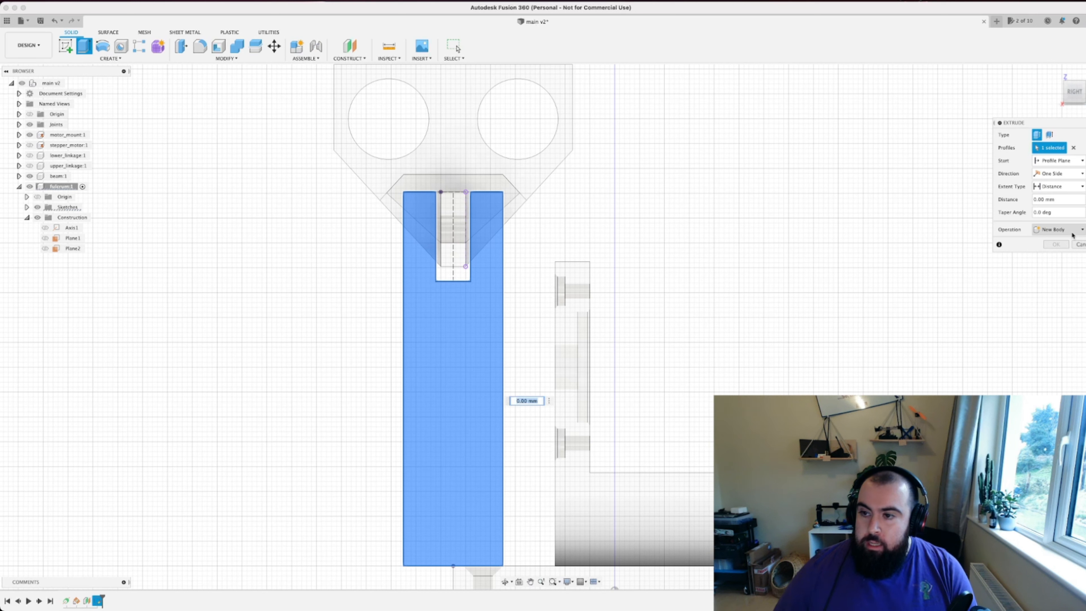
left_click(1053, 202)
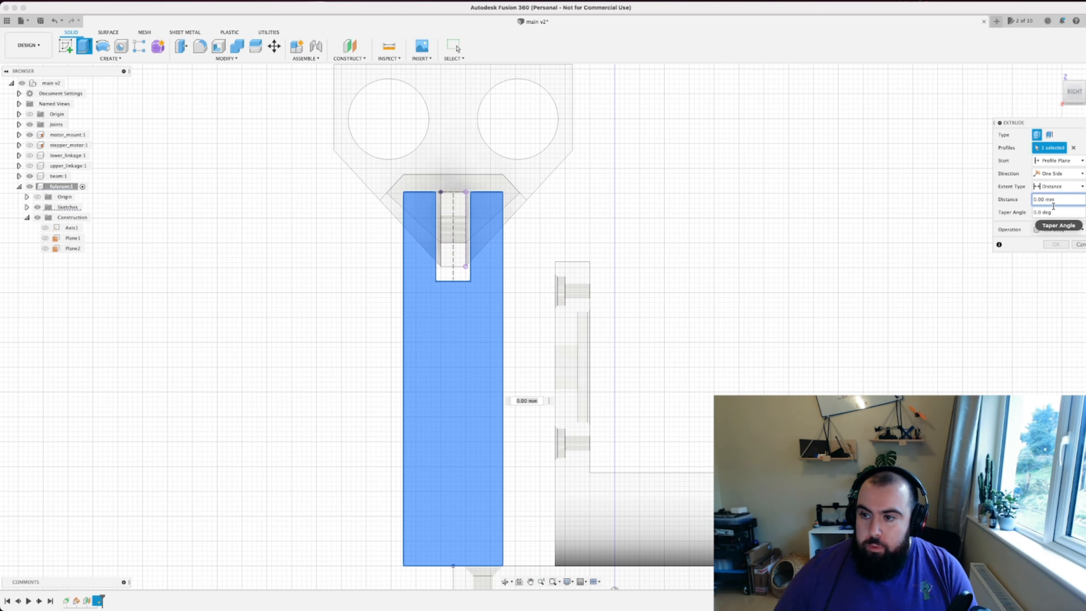
type("20")
key("Return")
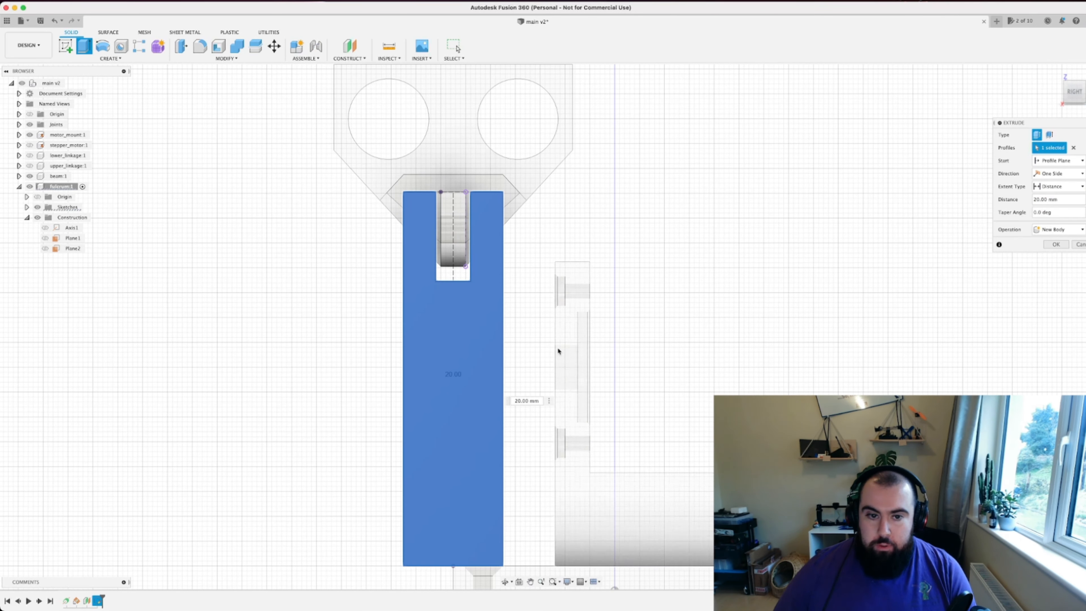
middle_click_drag(633, 308, 663, 304, "shift")
middle_click_drag(804, 360, 585, 302)
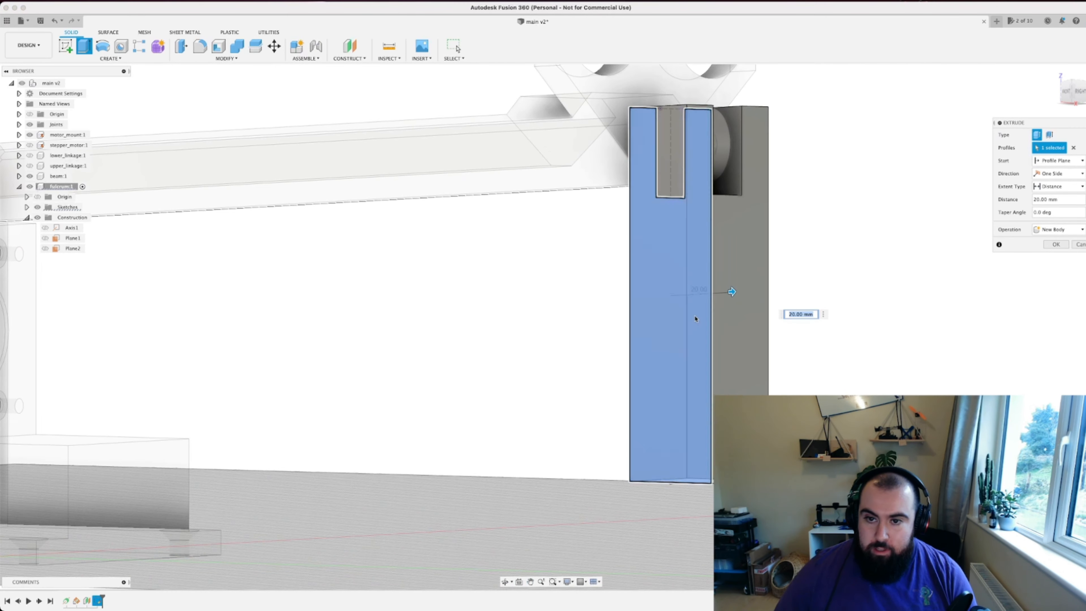
middle_click_drag(811, 209, 831, 270, "shift")
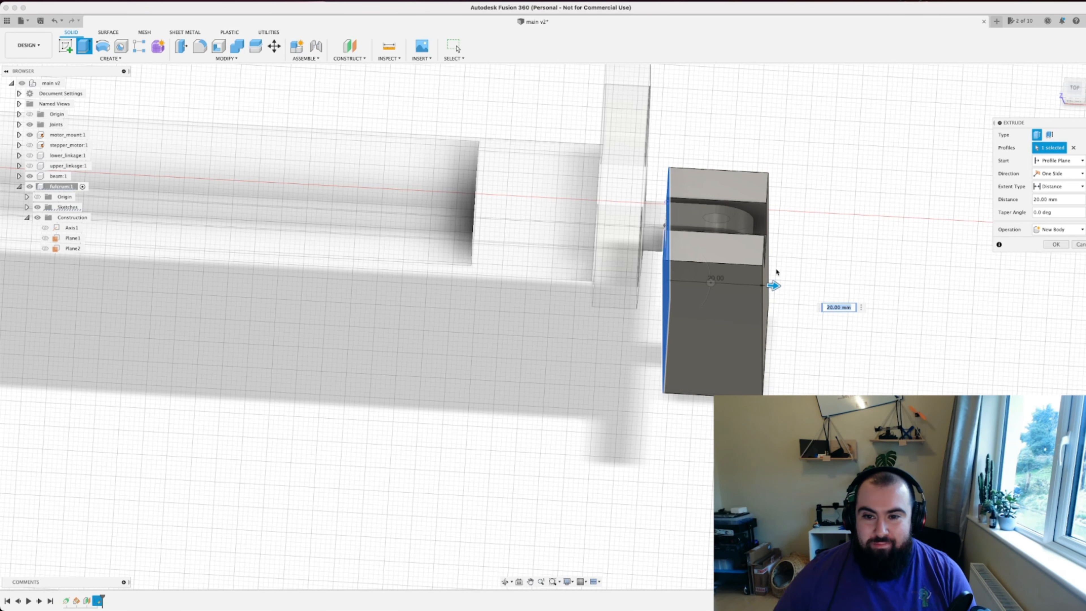
key("Return")
Step: Start a new sketch on the tall outer side face of the fulcrum body, parallel to the slot walls
middle_click_drag(832, 333, 837, 290, "shift")
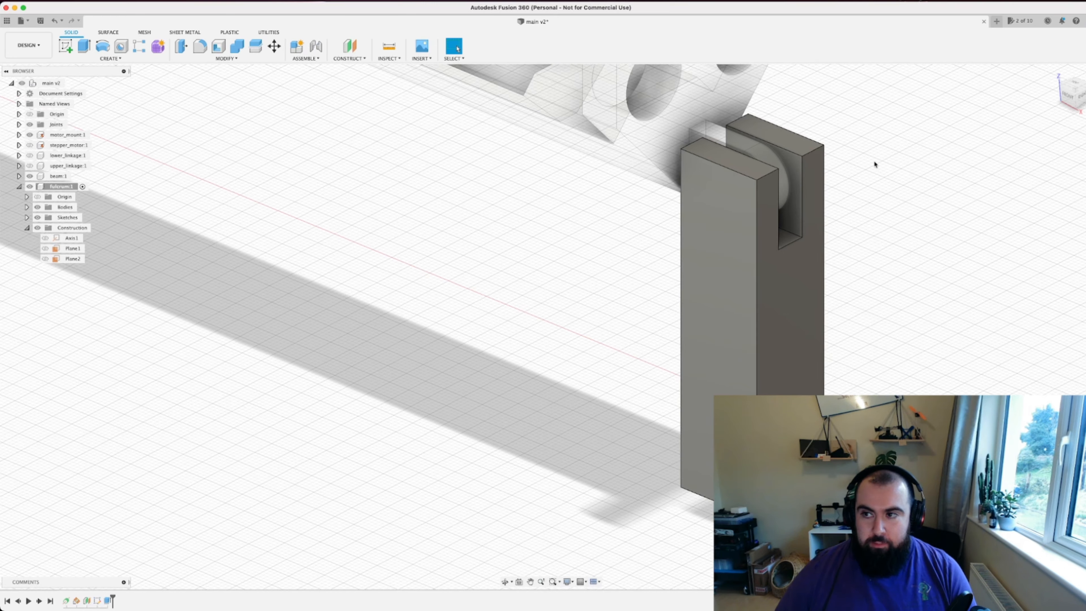
scroll(875, 162, "down", 4)
middle_click_drag(874, 164, 786, 240)
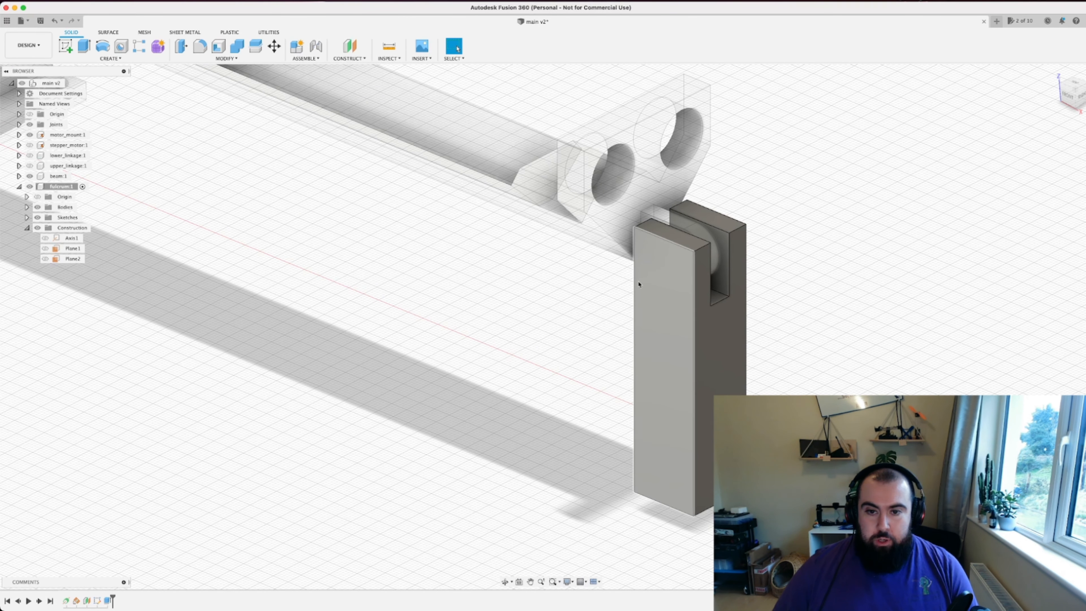
left_click(669, 265)
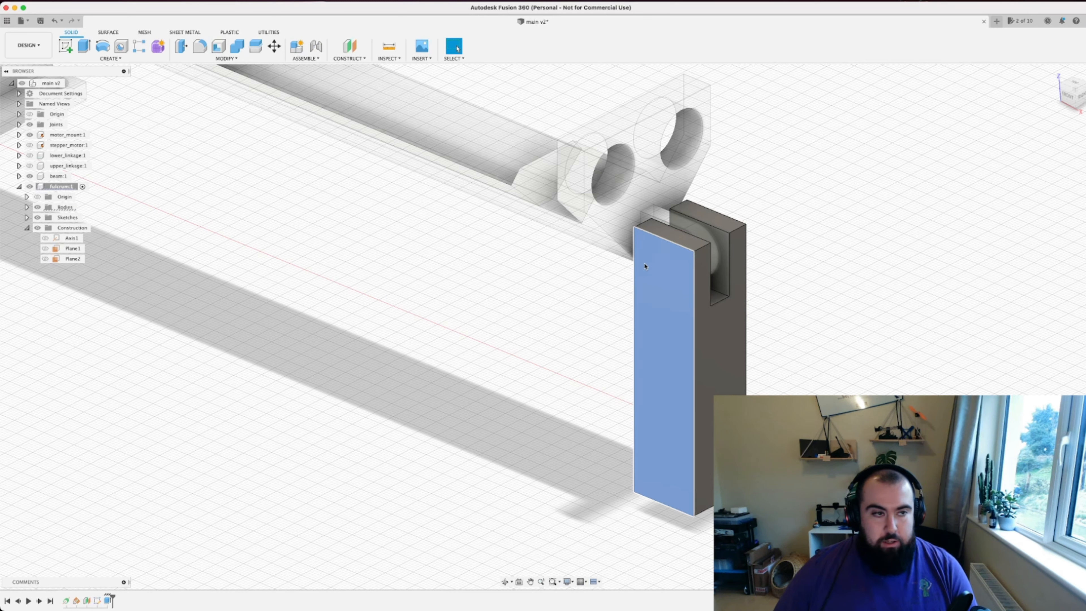
left_click(65, 46)
mouse_move(777, 239)
middle_mouse_down()
mouse_move(550, 257)
mouse_move(71, 395)
middle_mouse_up()
middle_click_drag(787, 305, 445, 374)
scroll(584, 259, "down", 2)
scroll(578, 259, "up", 4)
scroll(578, 273, "up", 2)
middle_click_drag(580, 293, 539, 279)
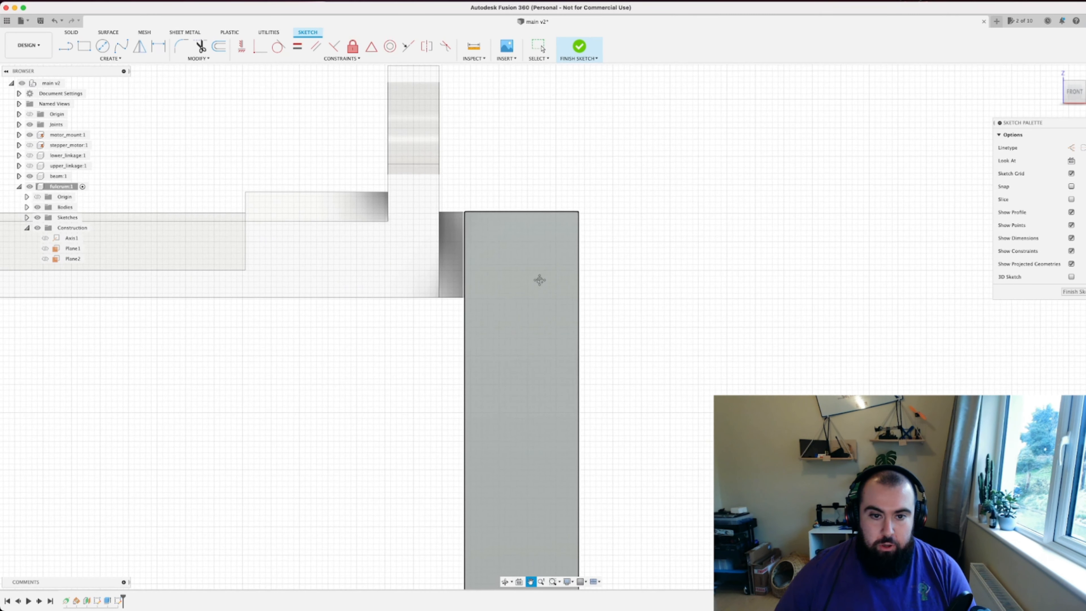
Step: Sketch a circle near the upper end of the fulcrum's side face, midway across its width and level with the pivot lug
left_click(102, 45)
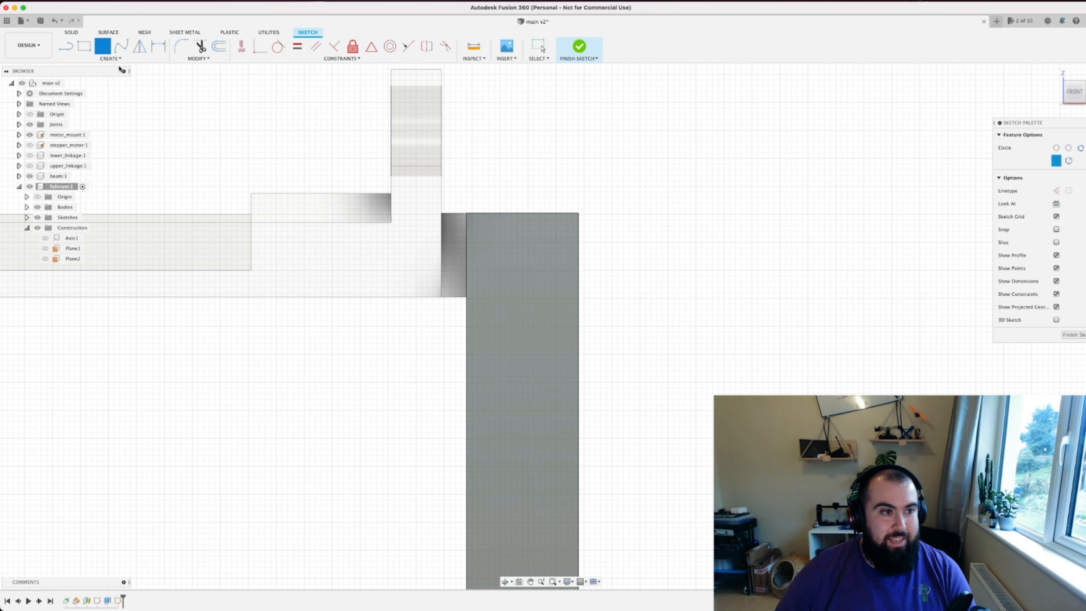
left_click(523, 257)
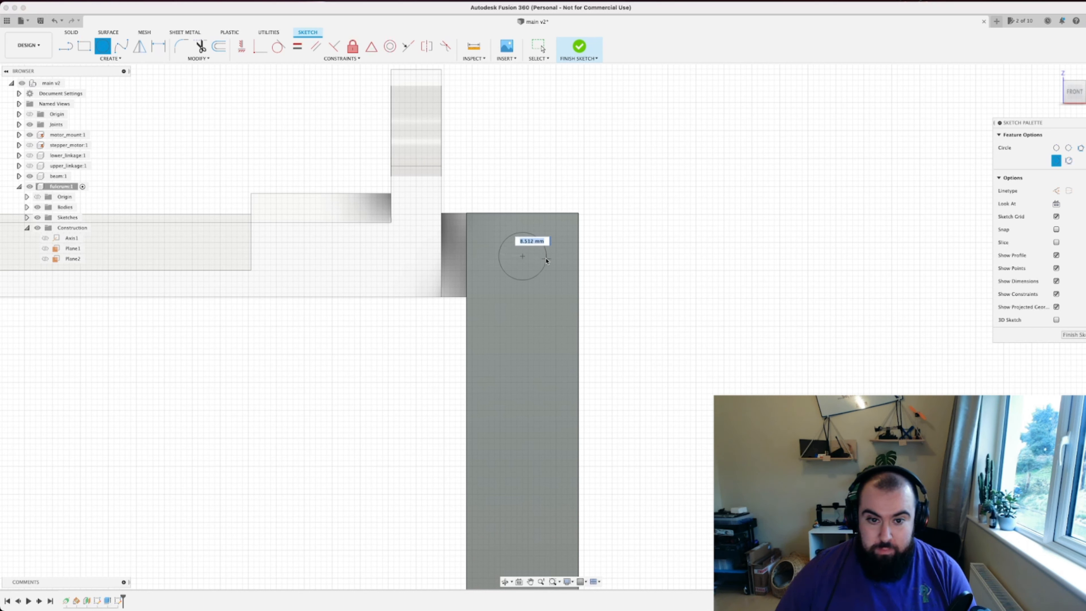
left_click(543, 257)
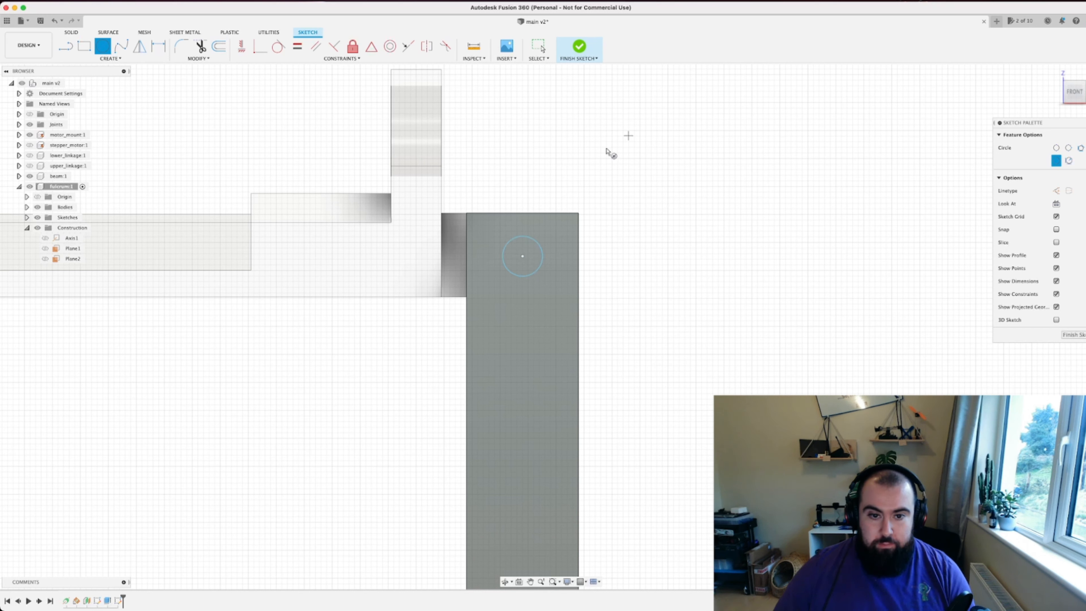
key("Escape")
scroll(508, 140, "up", 1)
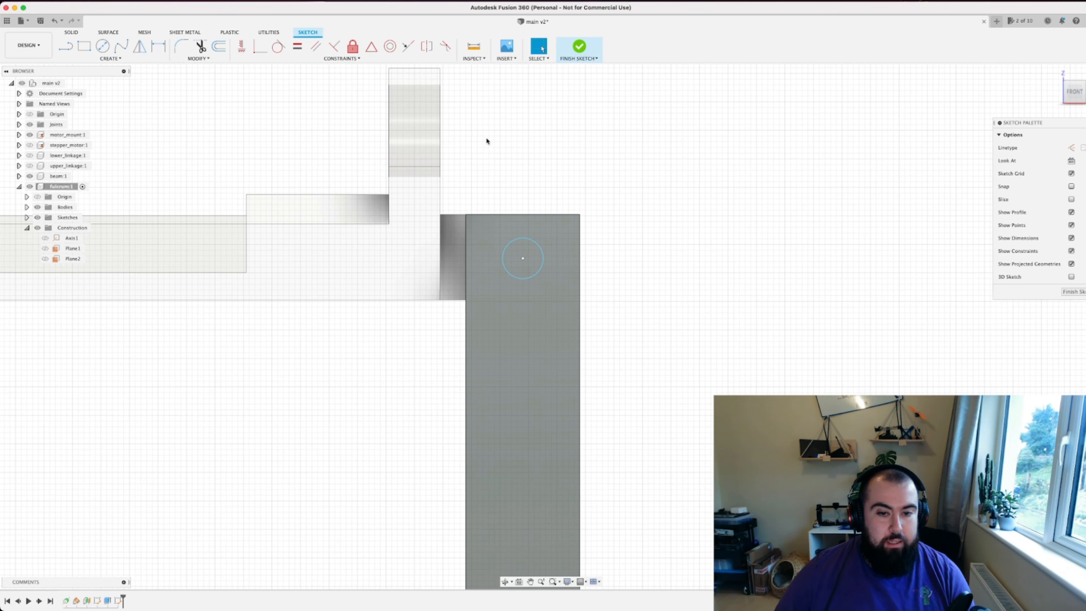
Step: Dimension the circle's centre 7.5 mm below the top edge of the fulcrum's side face
key("d")
left_click(523, 259)
left_click(523, 214)
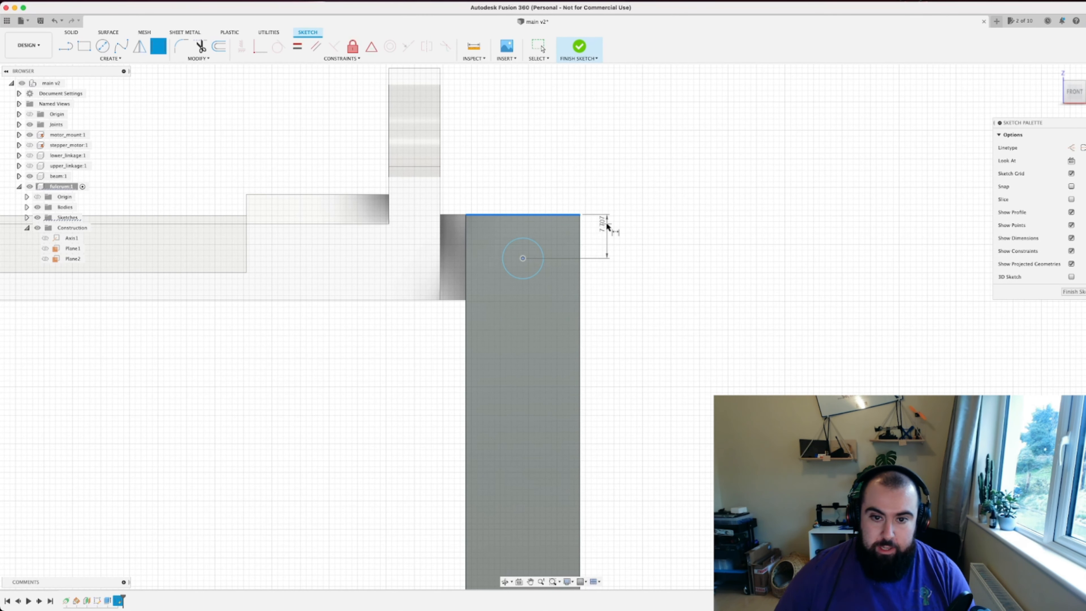
left_click(610, 236)
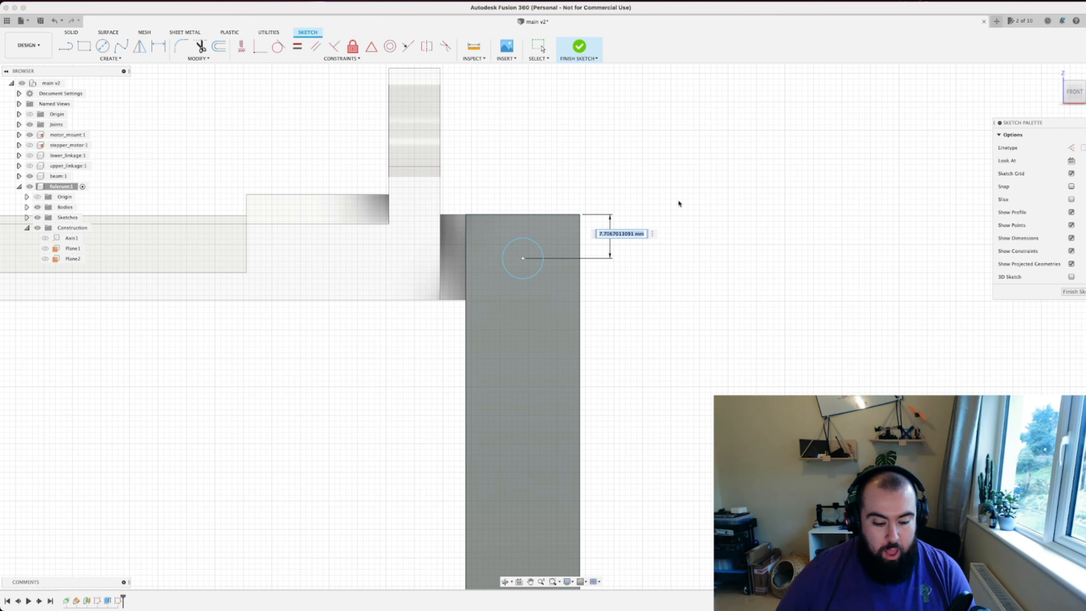
type(".5")
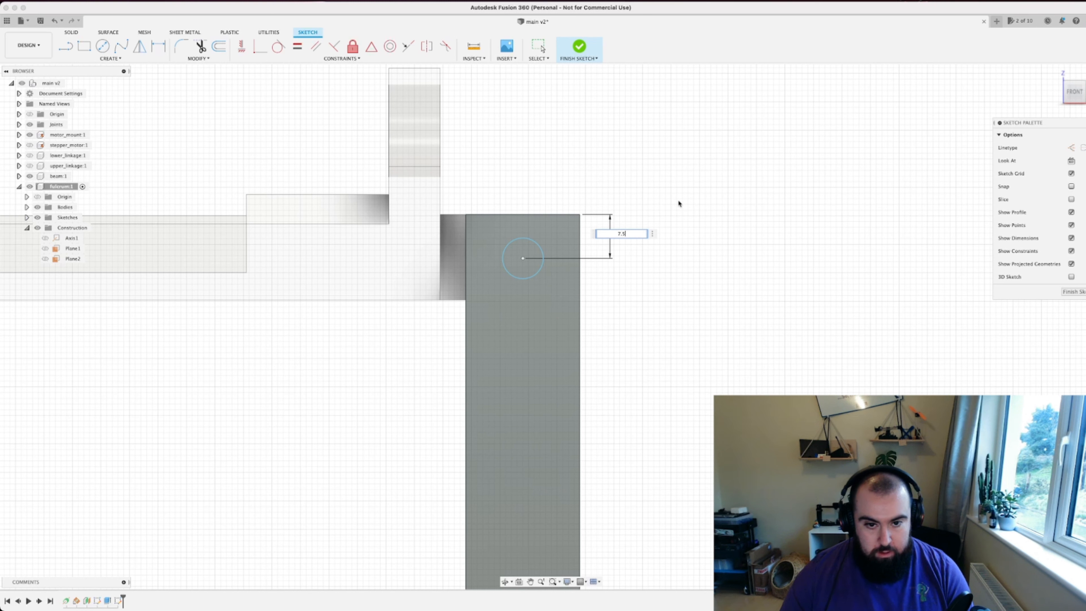
key("Return")
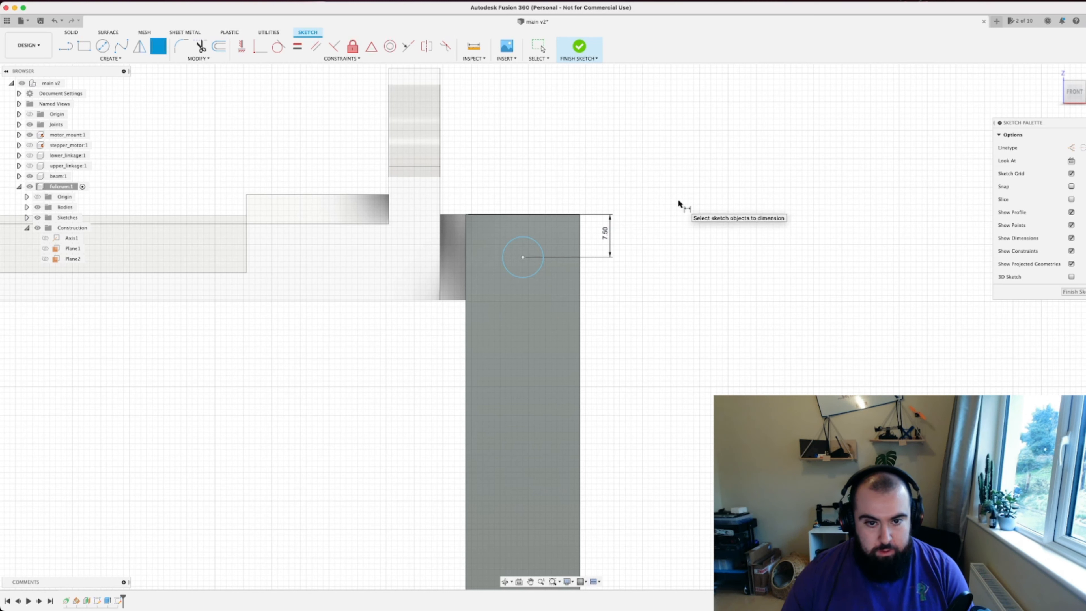
Step: Dimension the circle's centre 10 mm from the face's outer vertical edge, on the side away from the beam
left_click(521, 256)
left_click(579, 249)
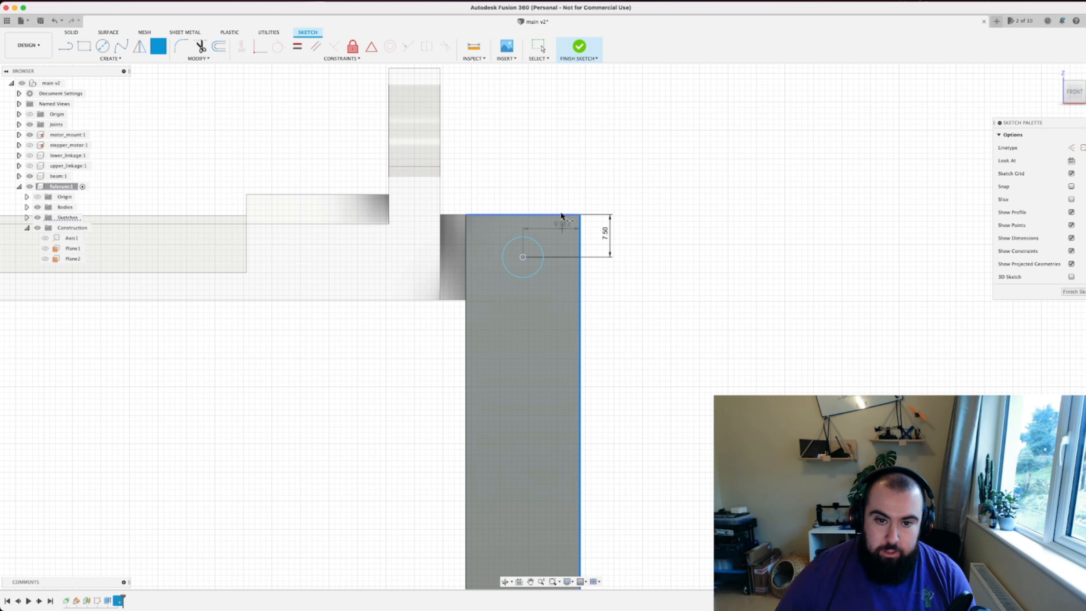
left_click(552, 186)
type("10")
key("Return")
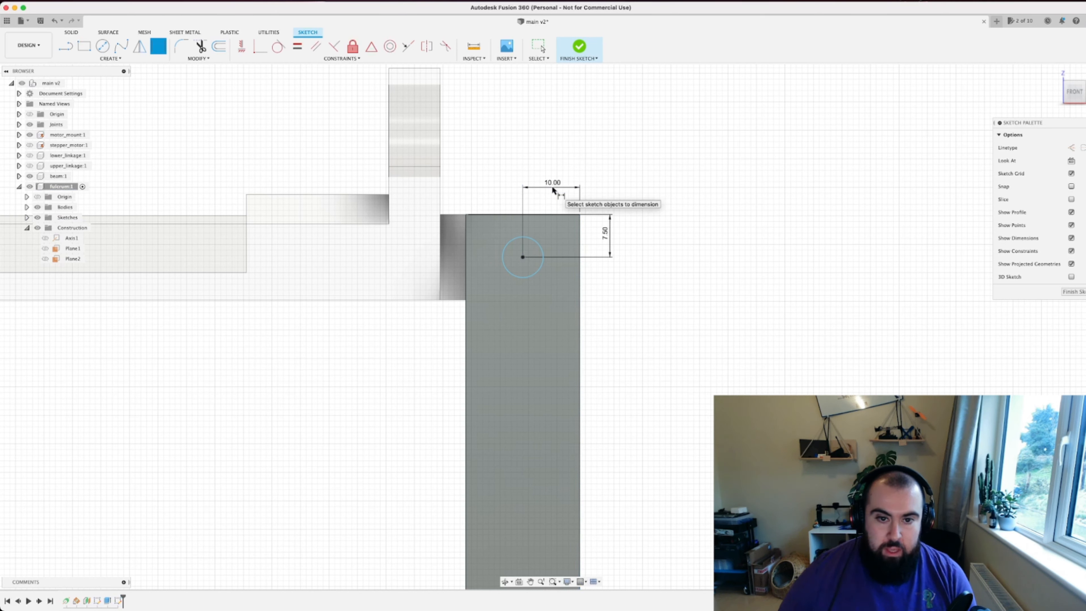
Step: Set the circle's diameter to 5.5 mm and finish the sketch
left_click(541, 245)
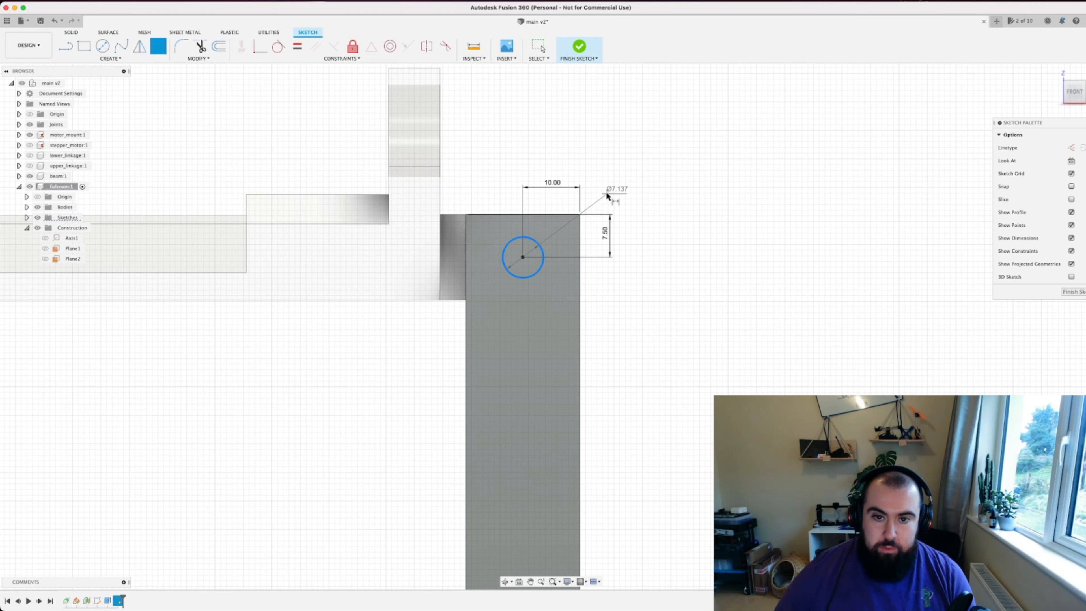
left_click(607, 195)
type("5.5")
key("Return")
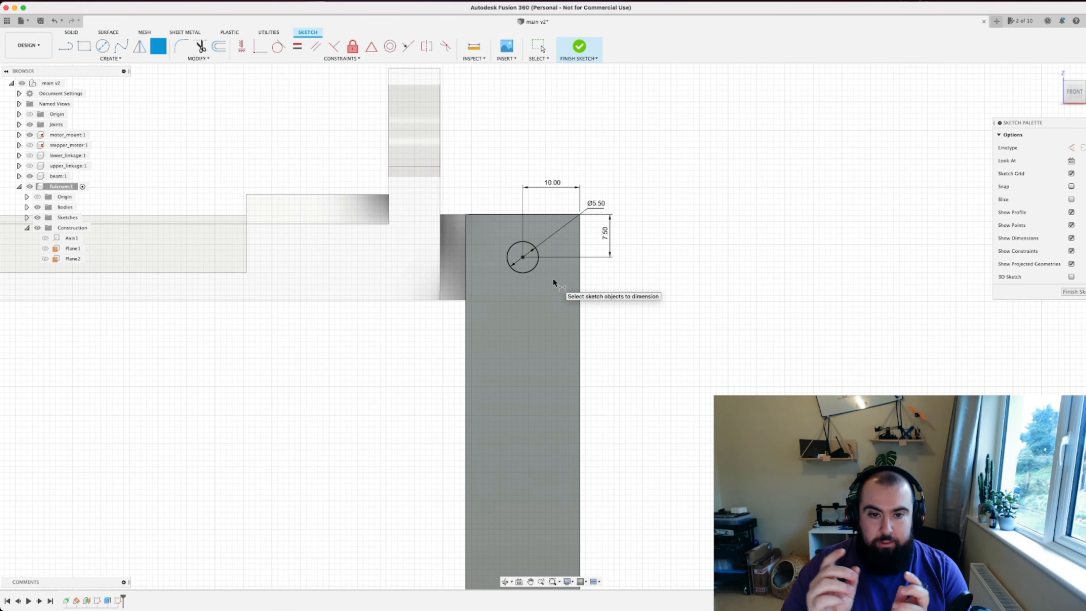
scroll(528, 280, "down", 1)
scroll(528, 279, "up", 2)
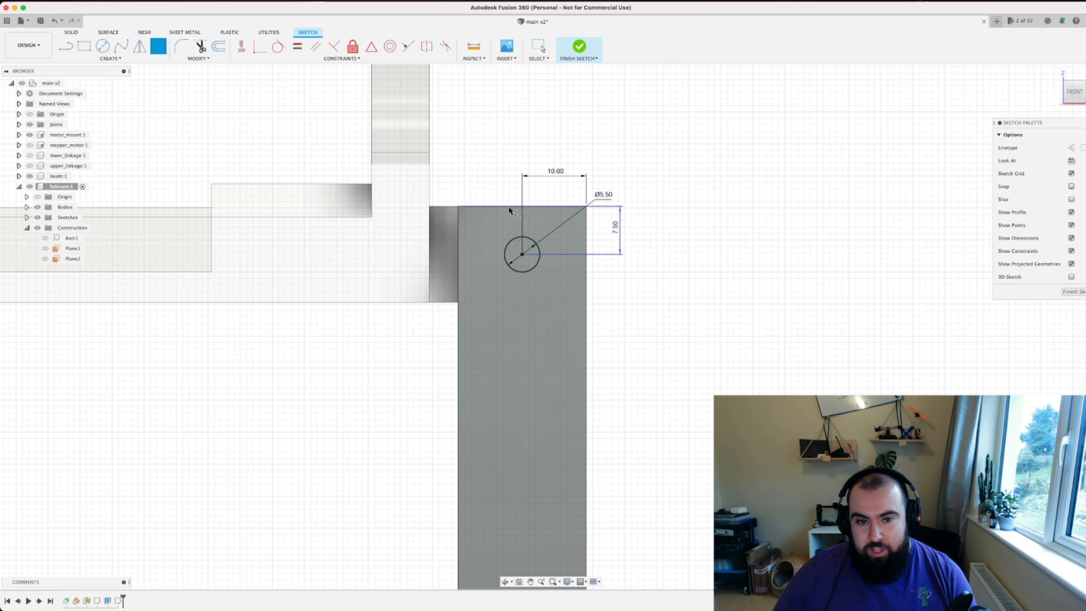
right_click(603, 273)
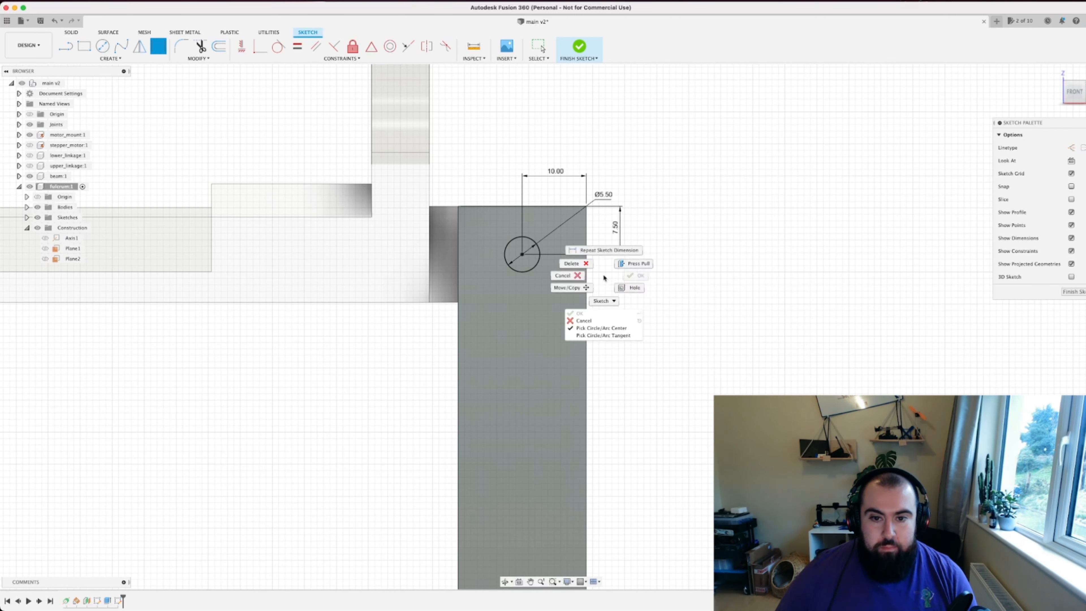
left_click(669, 267)
key("Escape")
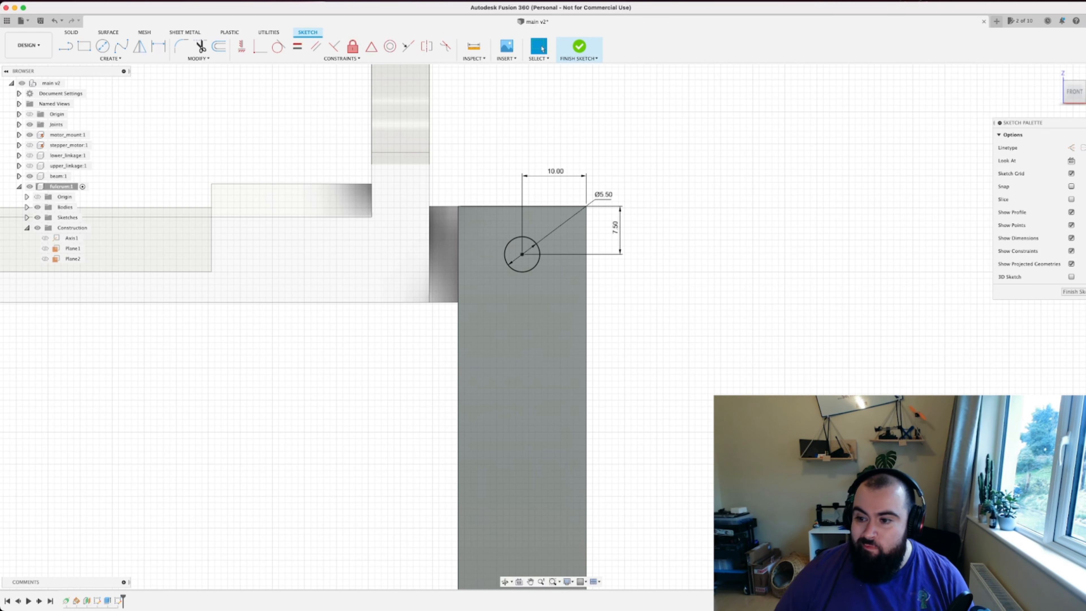
left_click(1073, 292)
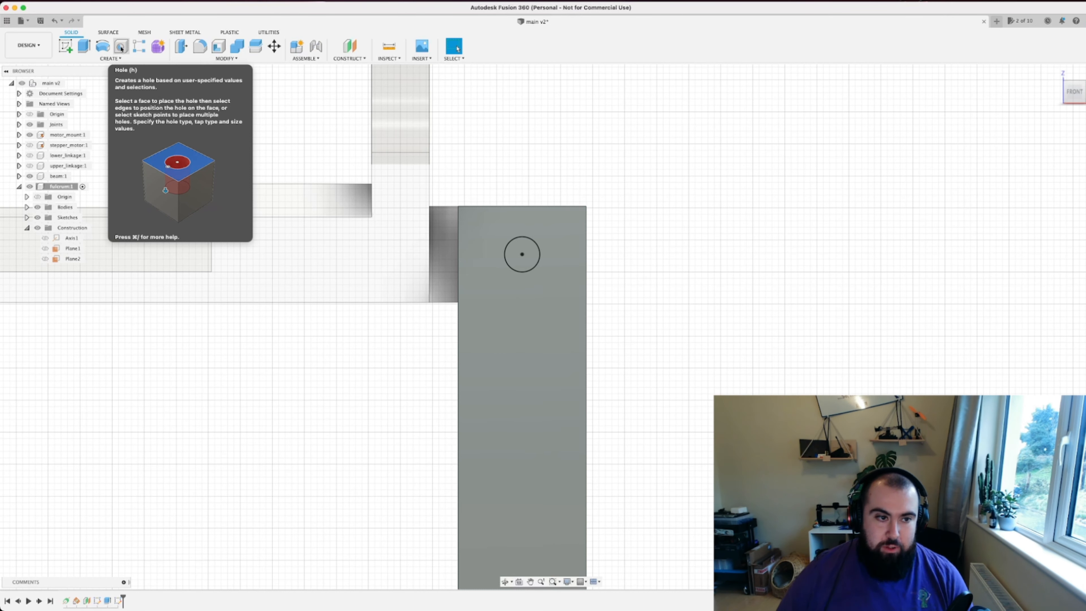
Step: Extrude the circle profile by -20 mm as a cut through both arms of the fulcrum, with only the fulcrum body as the object to cut
left_click(533, 250)
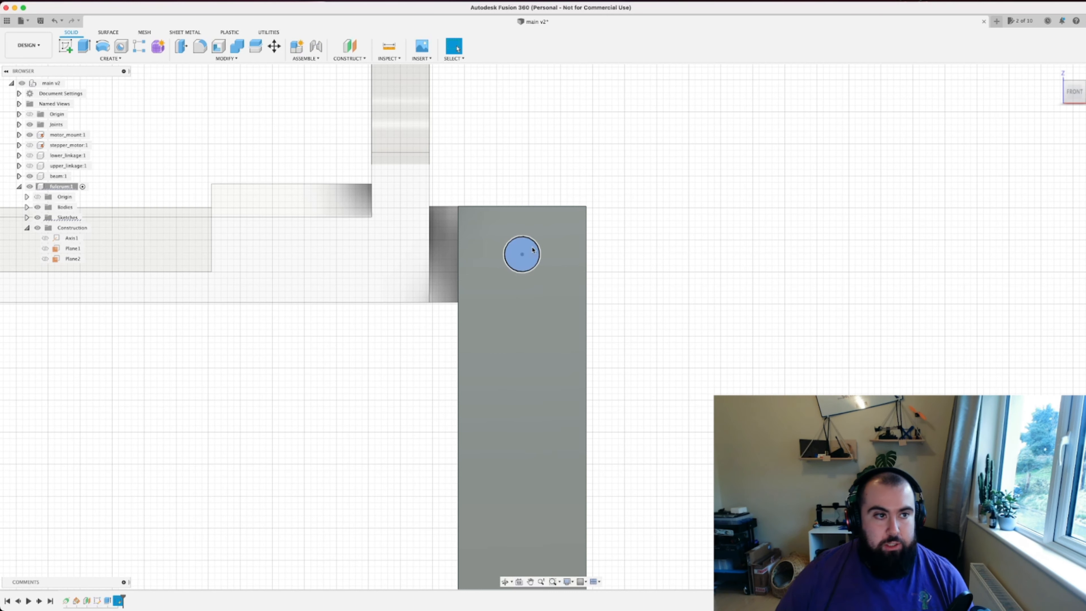
left_click(84, 46)
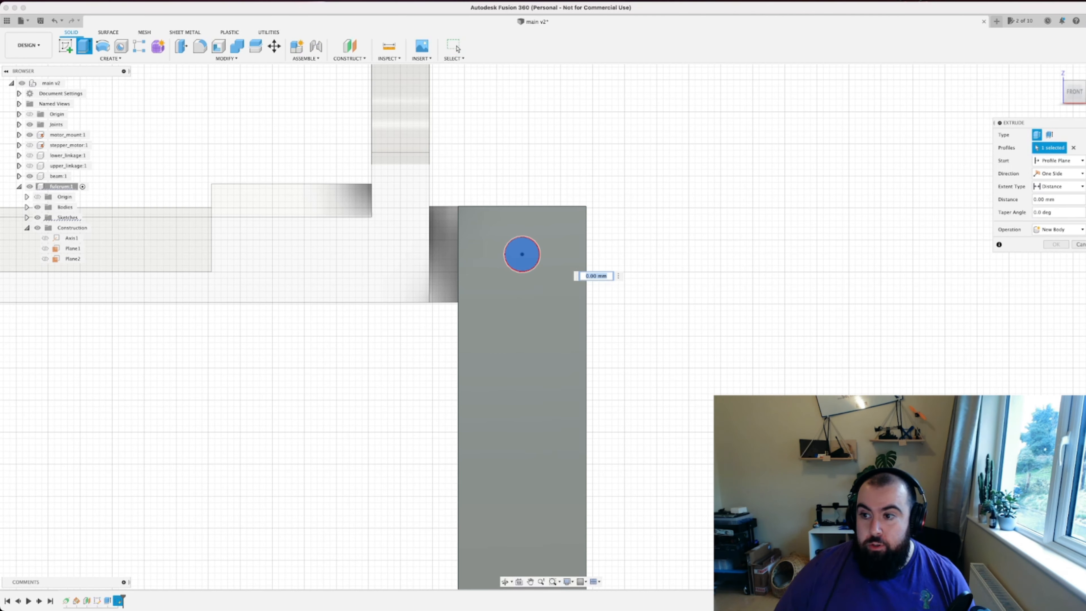
left_click(932, 185)
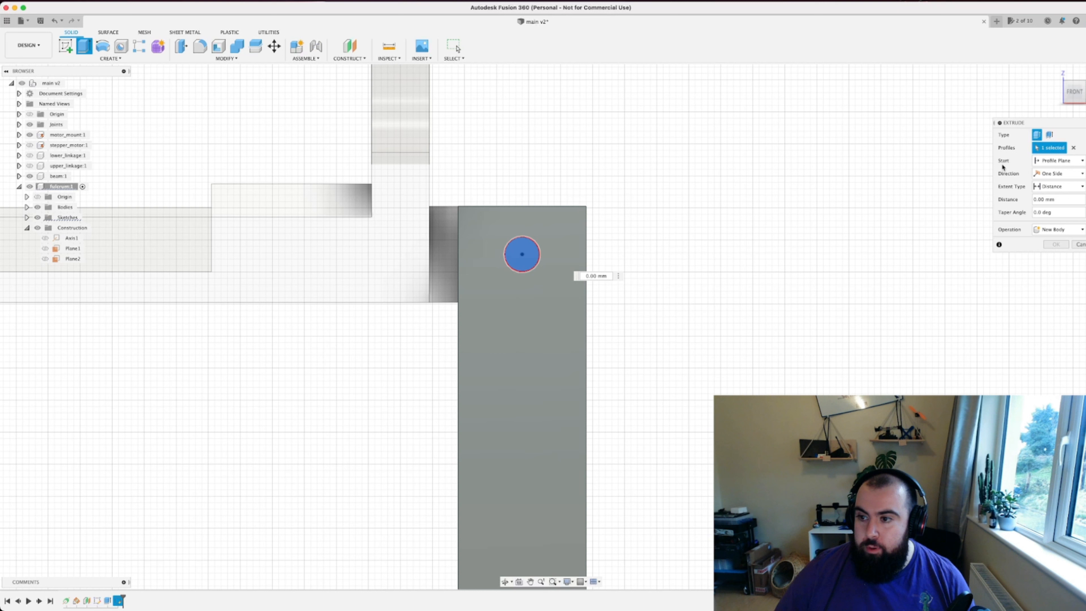
left_click(1058, 229)
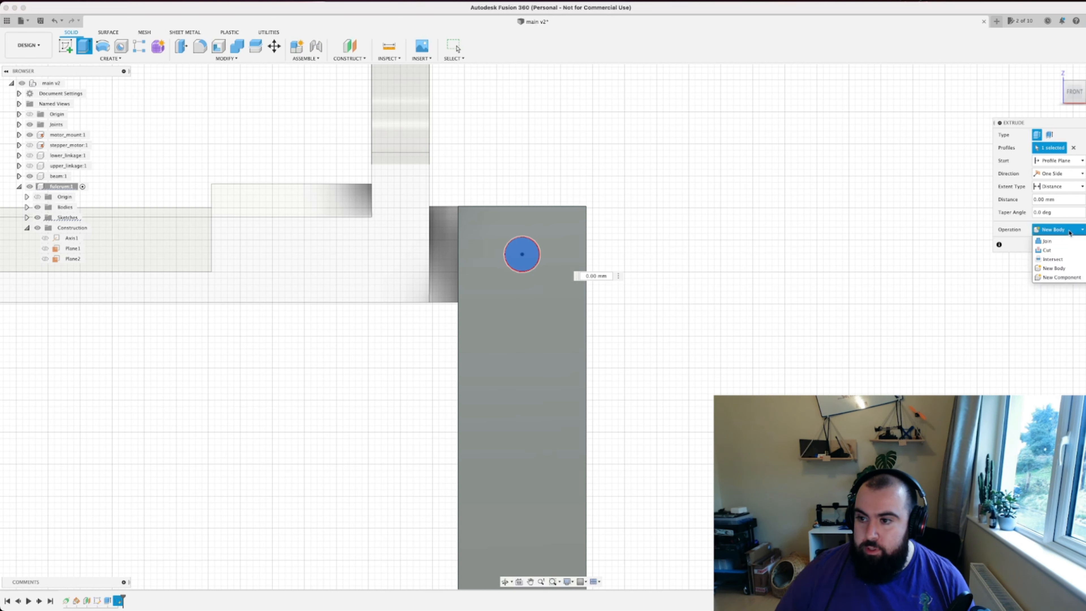
left_click(1056, 251)
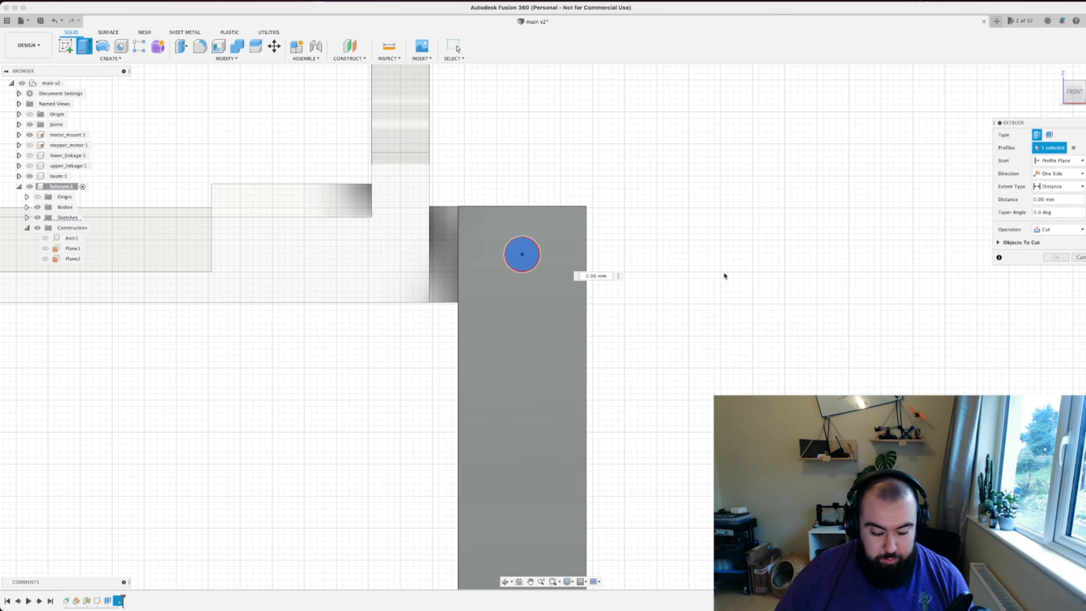
middle_click_drag(725, 269, 688, 281, "shift")
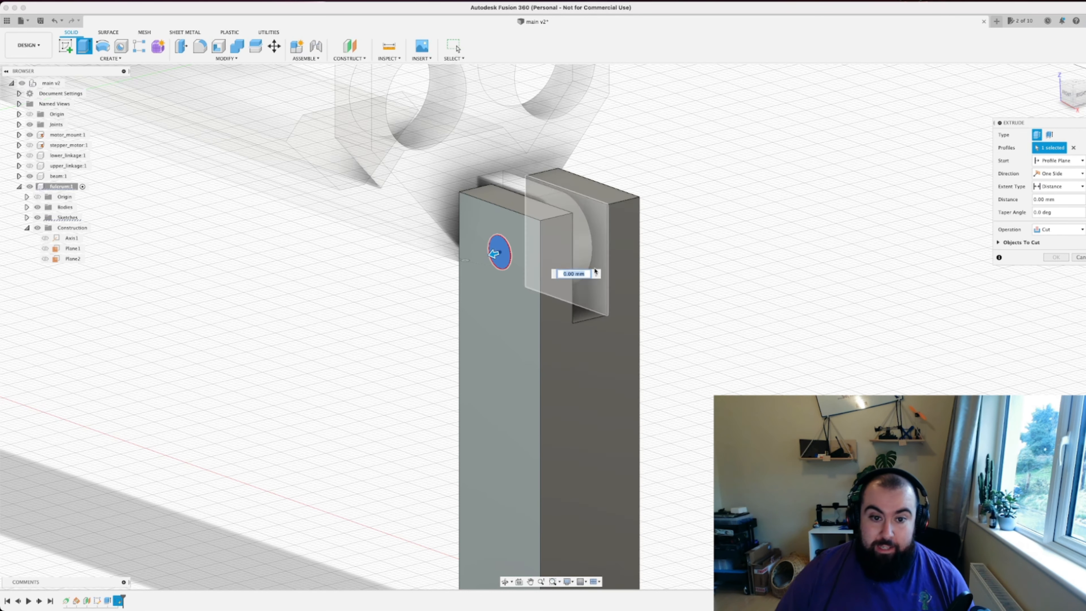
left_click(1036, 201)
key("BackSpace")
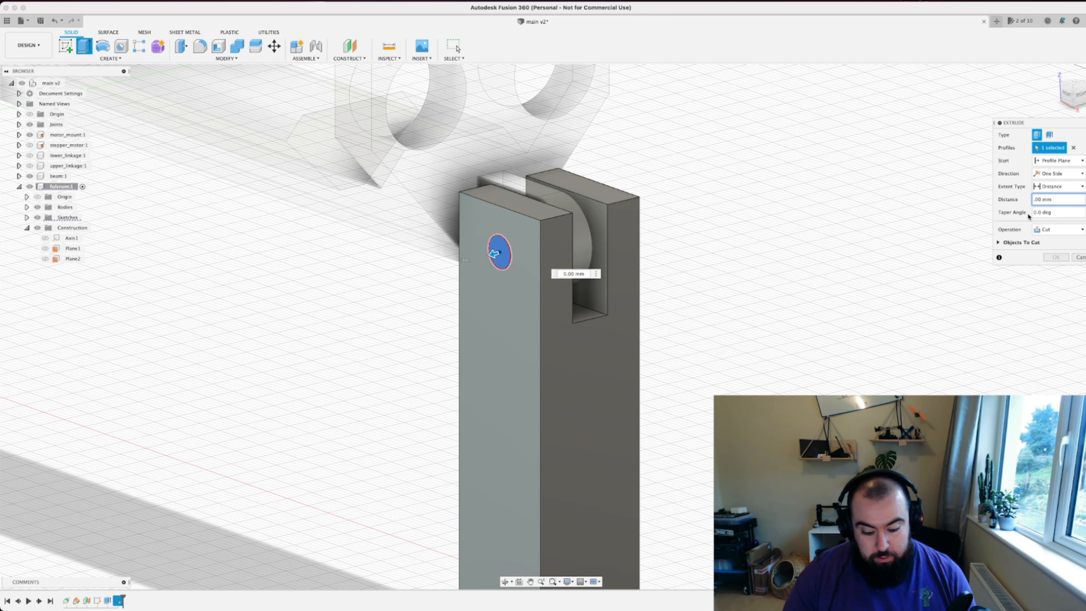
type("-20")
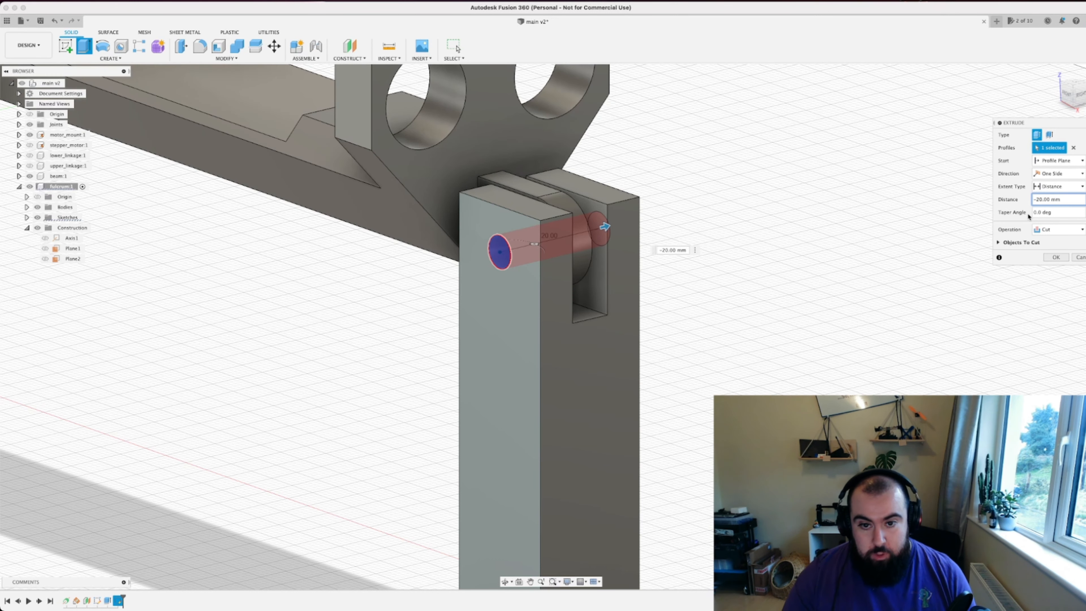
left_click(1024, 242)
left_click(999, 243)
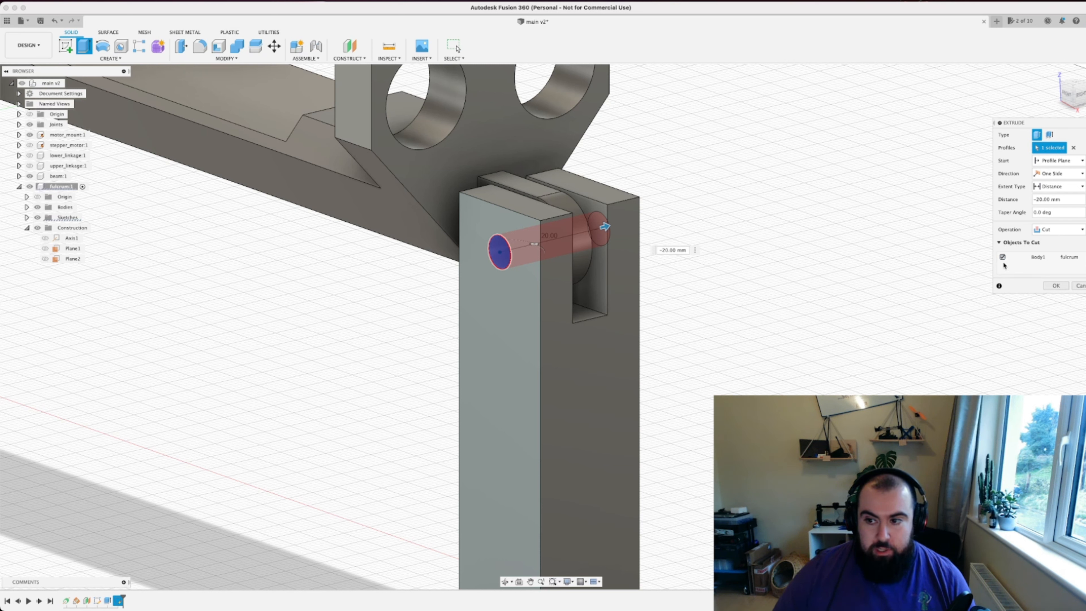
left_click(999, 242)
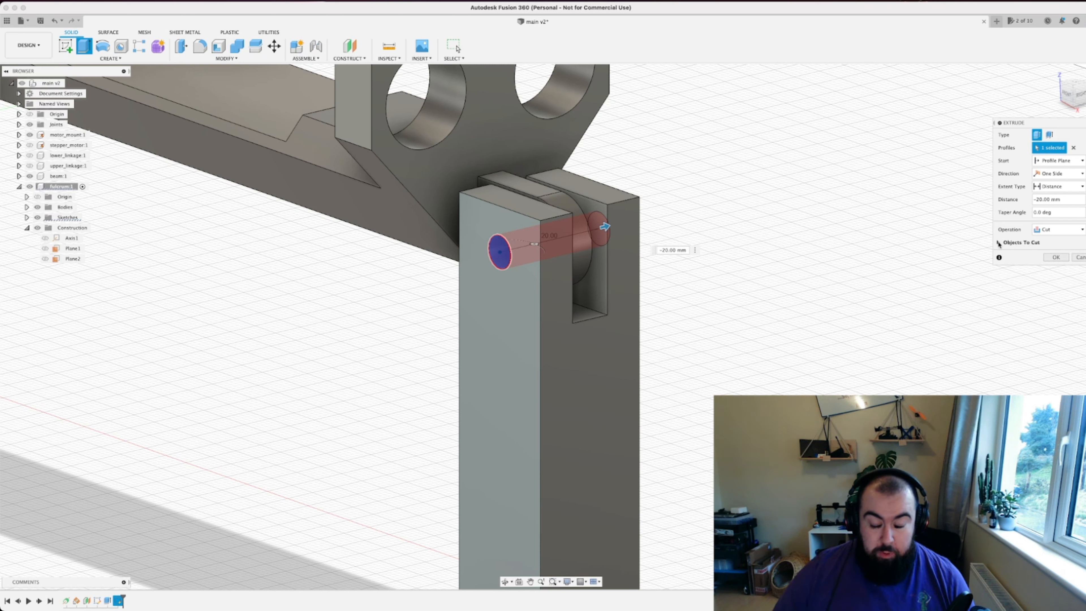
middle_click_drag(792, 251, 820, 252, "shift")
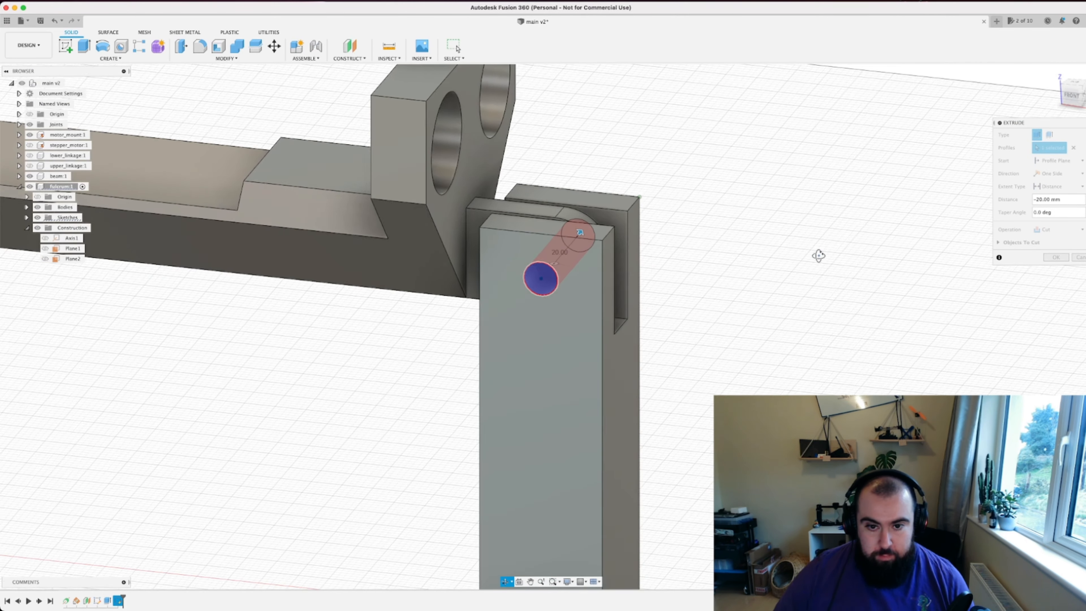
left_click(1061, 257)
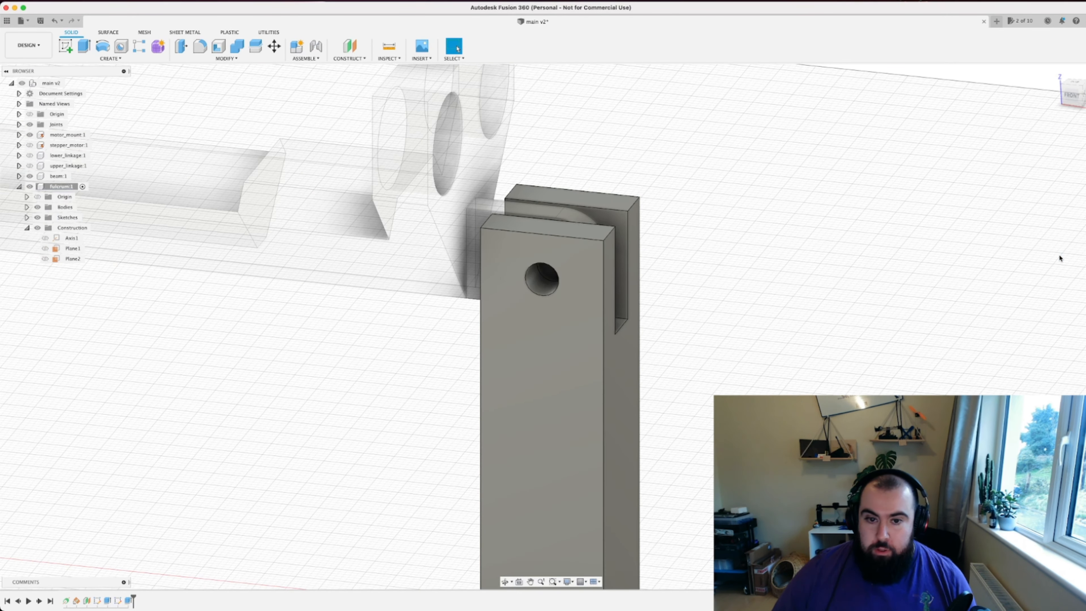
Step: Fillet the four short top edges at the ends of the fulcrum's two arms with a 10 mm radius
left_click(610, 237)
left_click(631, 208)
left_click(512, 194)
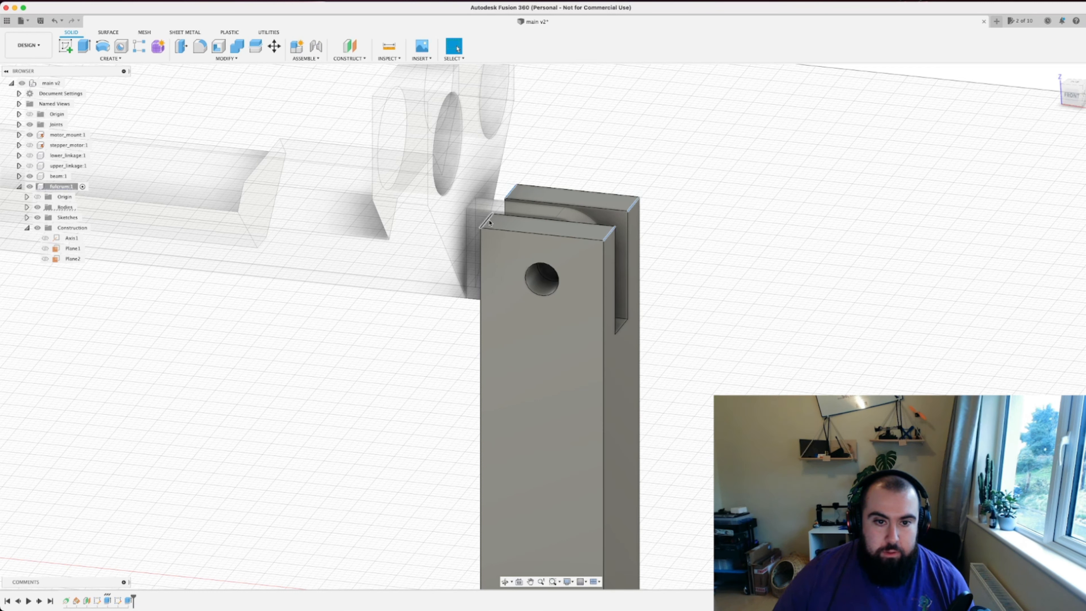
left_click(489, 222)
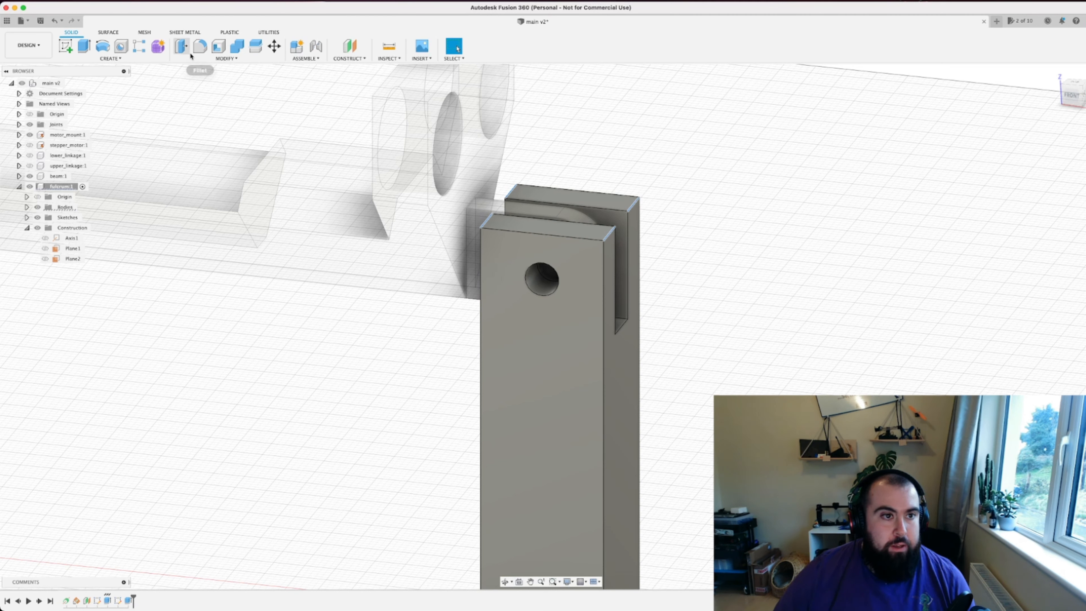
left_click(204, 49)
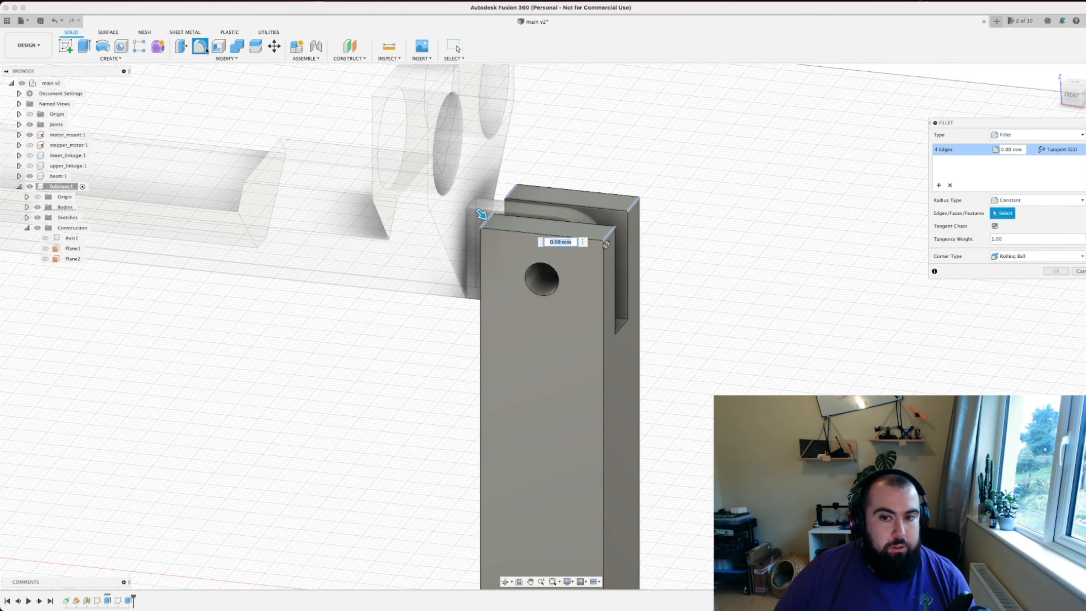
left_click(1004, 150)
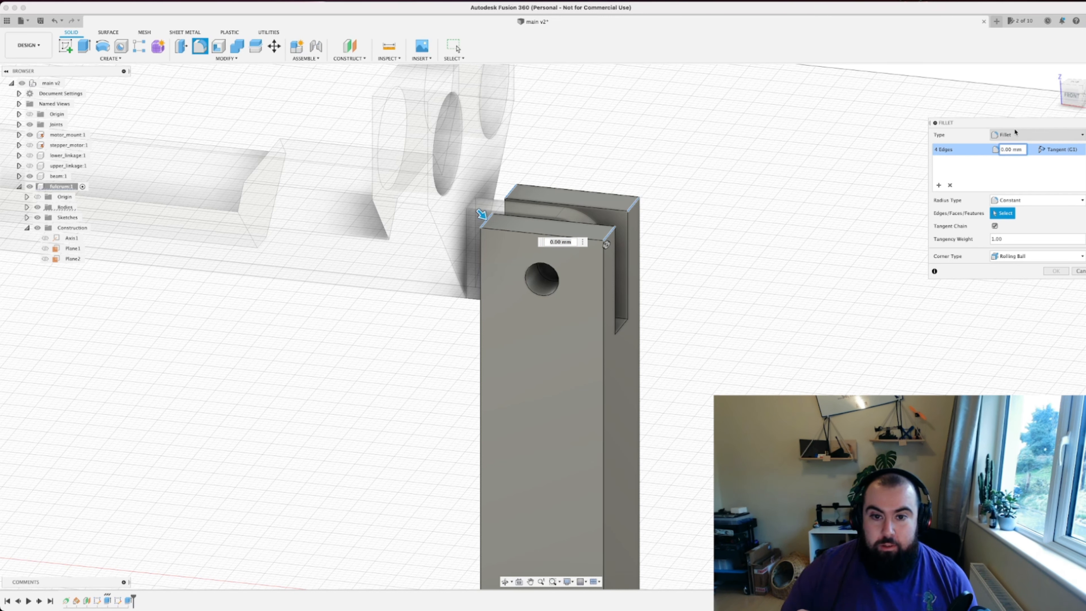
key("BackSpace")
type("10")
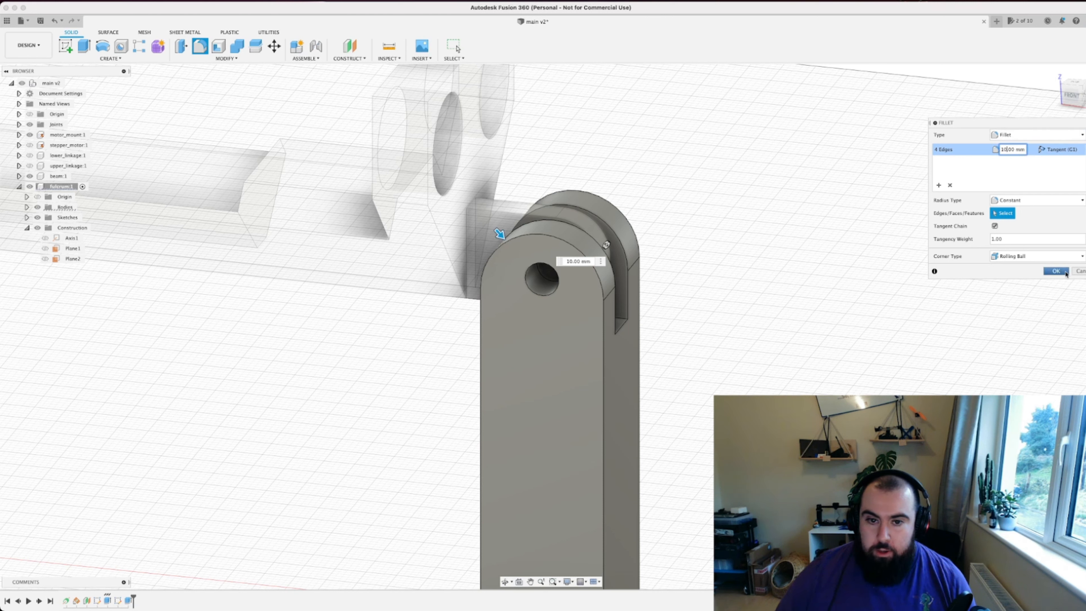
left_click(1056, 270)
Step: Start a joint that aligns the fulcrum's pivot hole with the hole in the beam's pivot lug
middle_click_drag(686, 304, 649, 291, "shift")
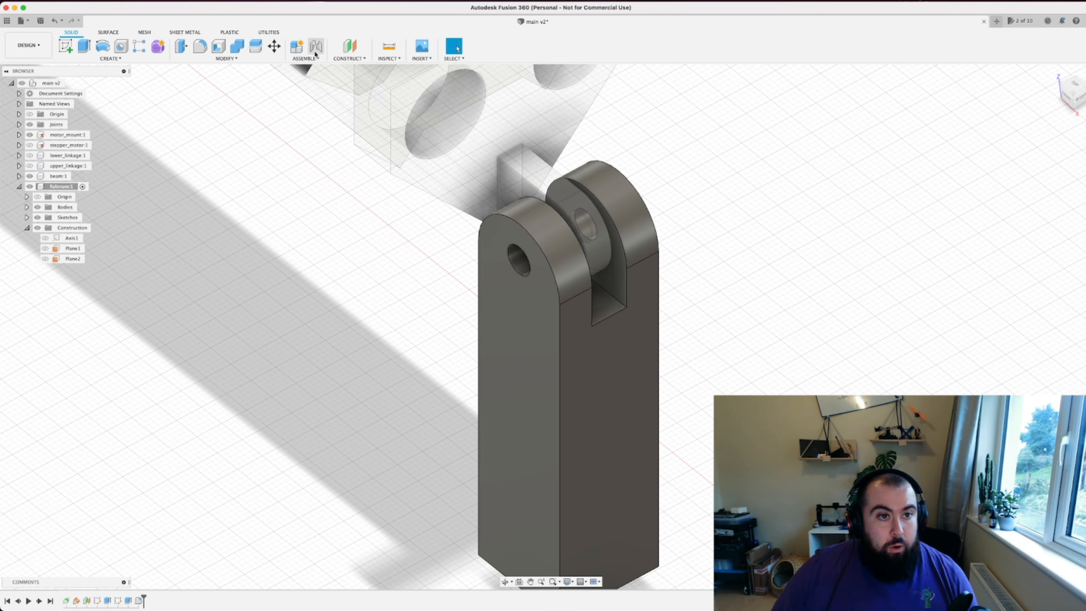
left_click(315, 47)
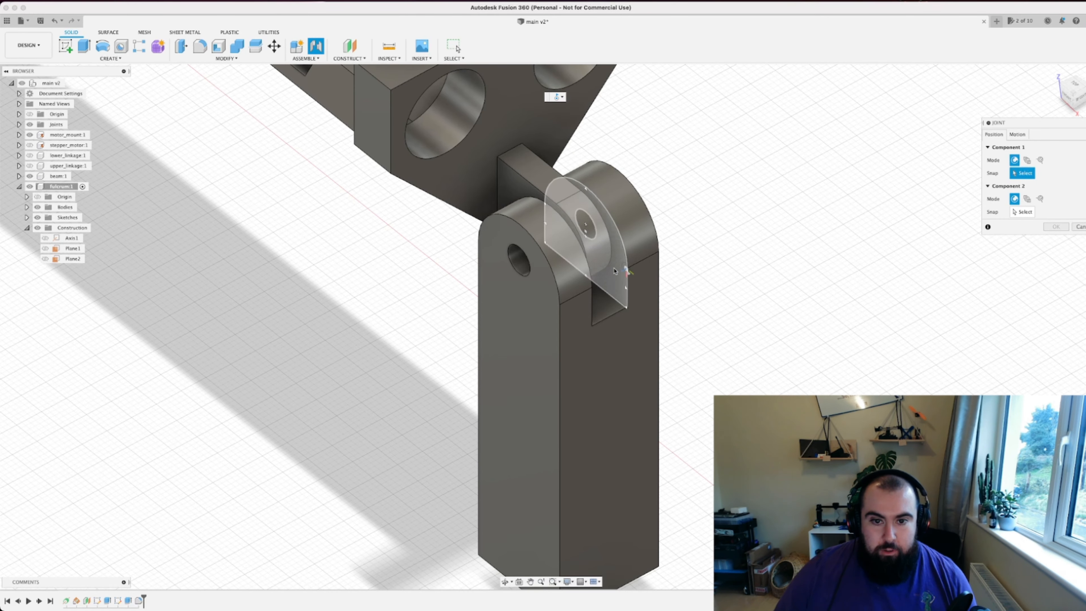
middle_click_drag(547, 287, 516, 280, "shift")
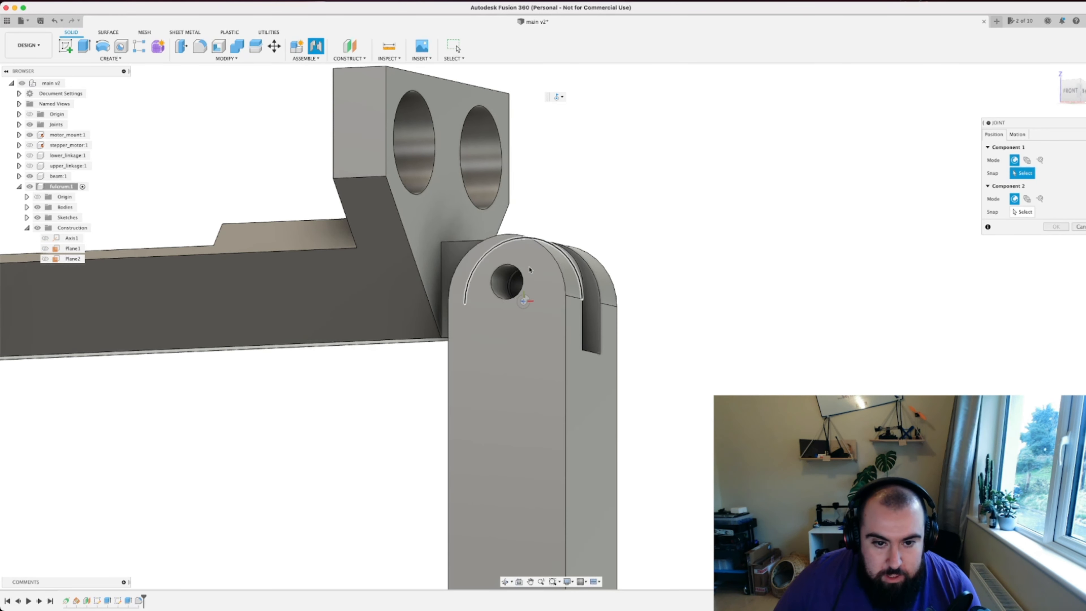
left_click(509, 279)
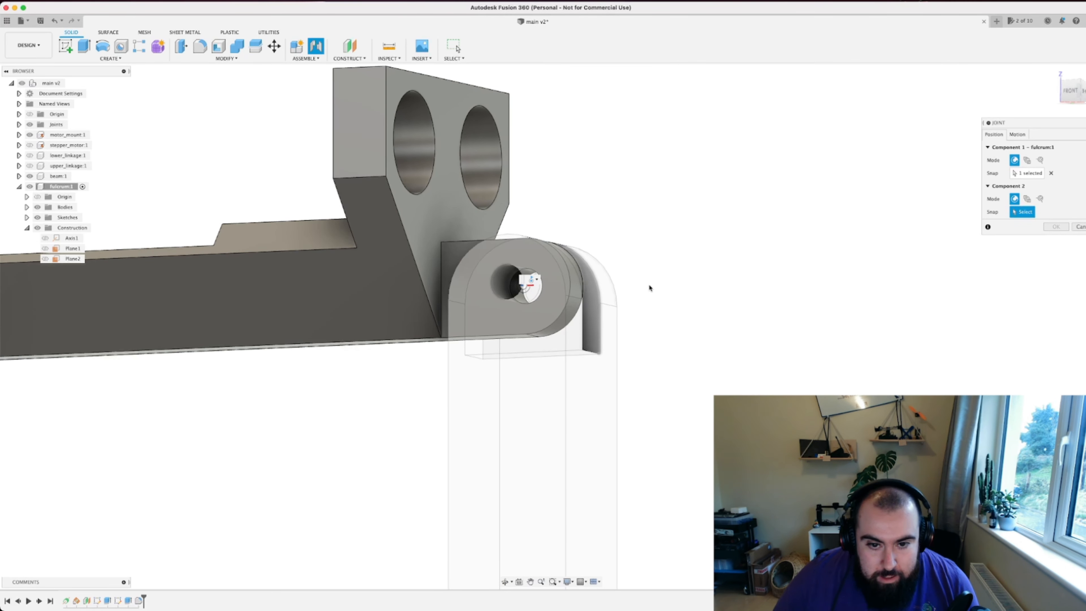
left_click(516, 282)
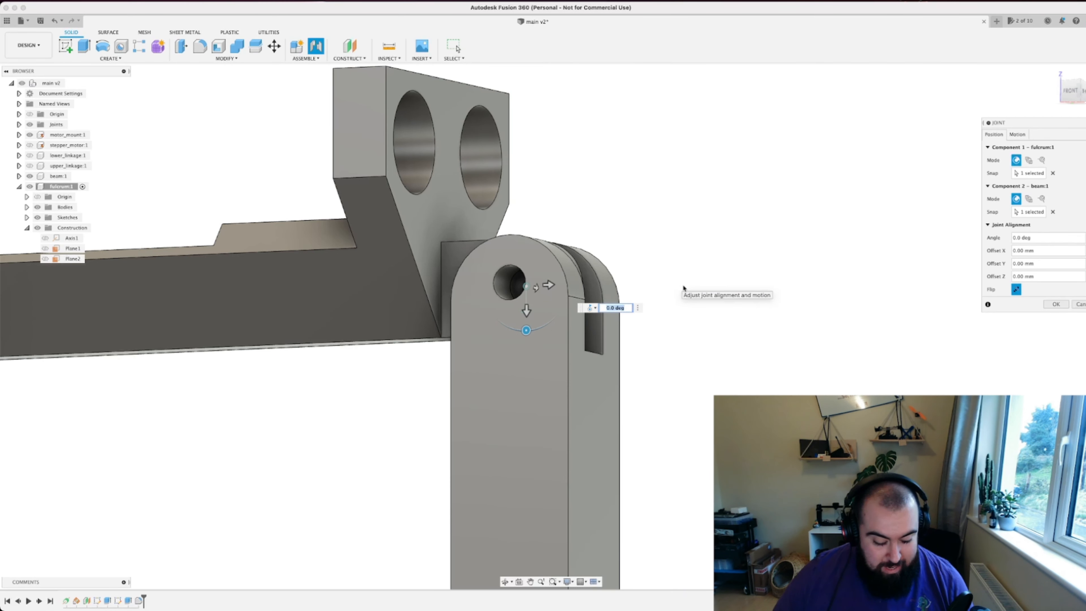
Step: Offset the fulcrum-to-beam joint by -1 mm in Z to centre the lug in the slot, and create the joint
middle_click_drag(694, 281, 636, 290, "shift")
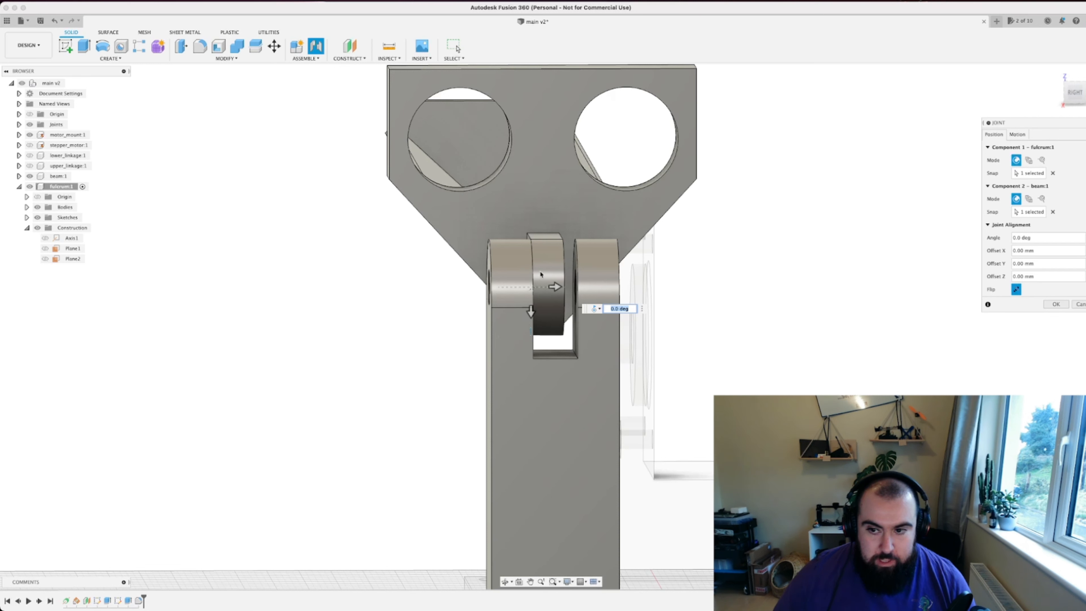
left_click(1022, 264)
left_click(1016, 277)
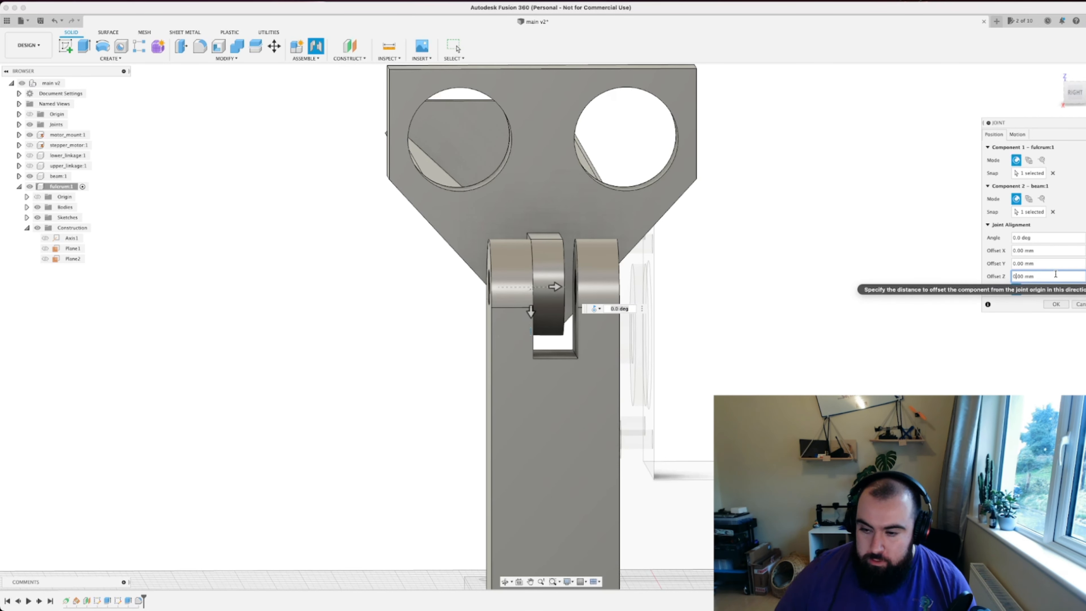
type("-1")
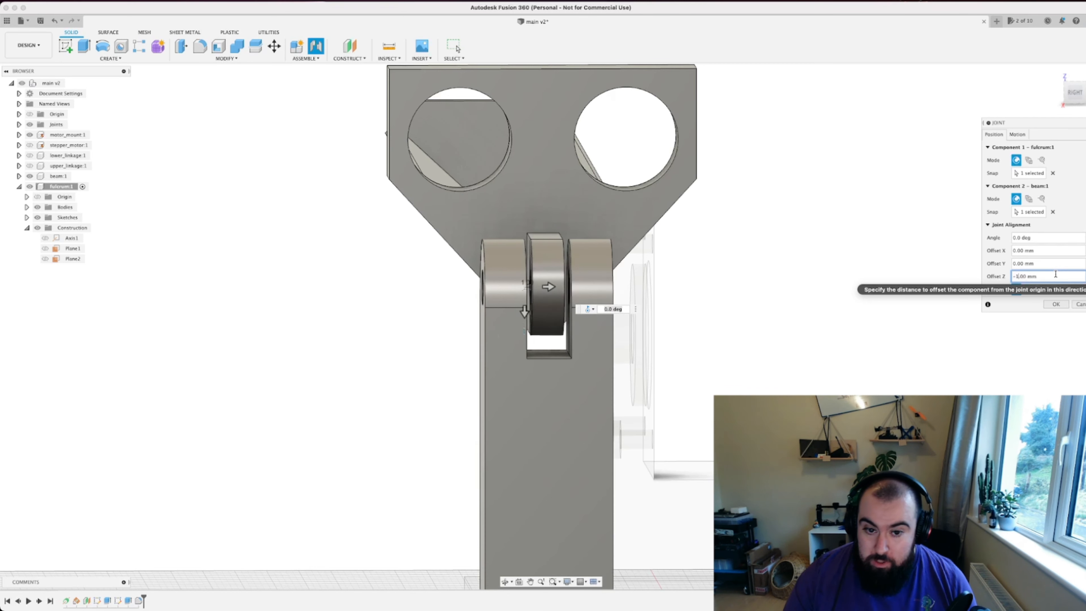
left_click(1055, 305)
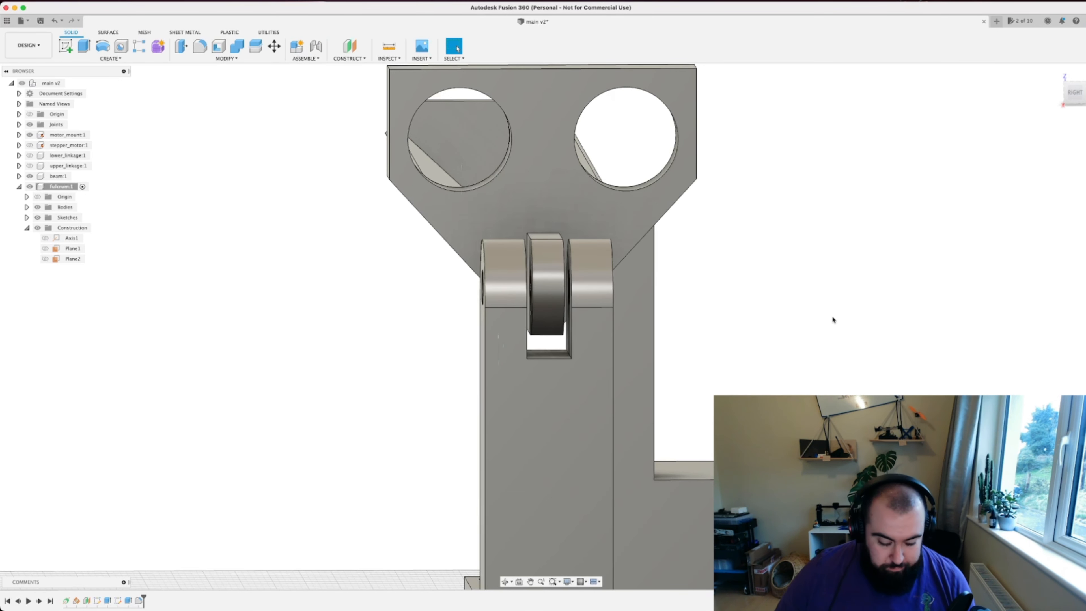
Step: Ground the fulcrum component so that it stays fixed in the assembly
middle_click_drag(820, 317, 870, 306, "shift")
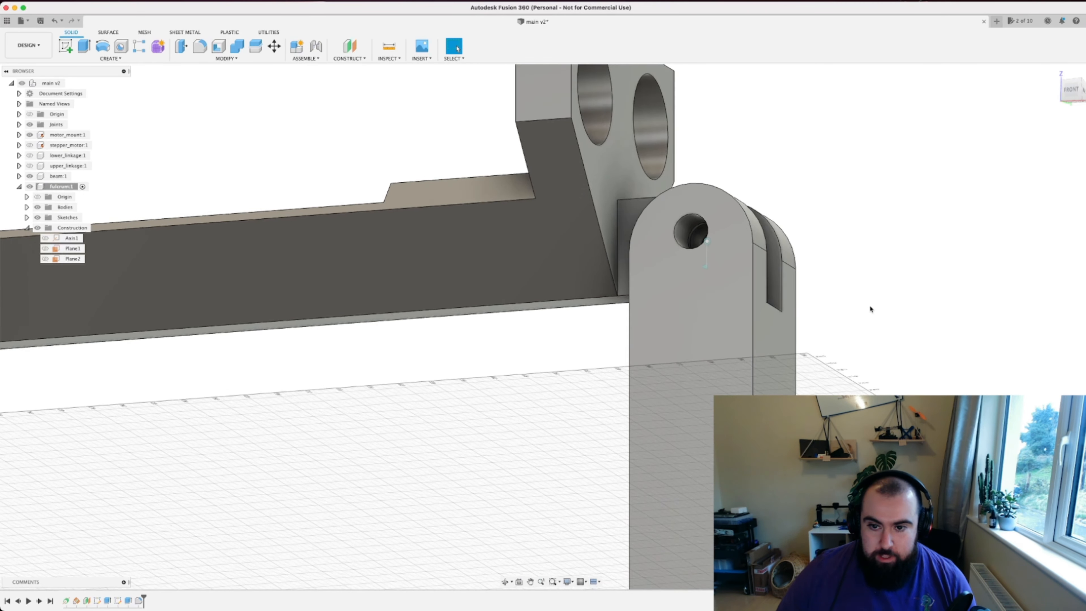
scroll(870, 306, "down", 10)
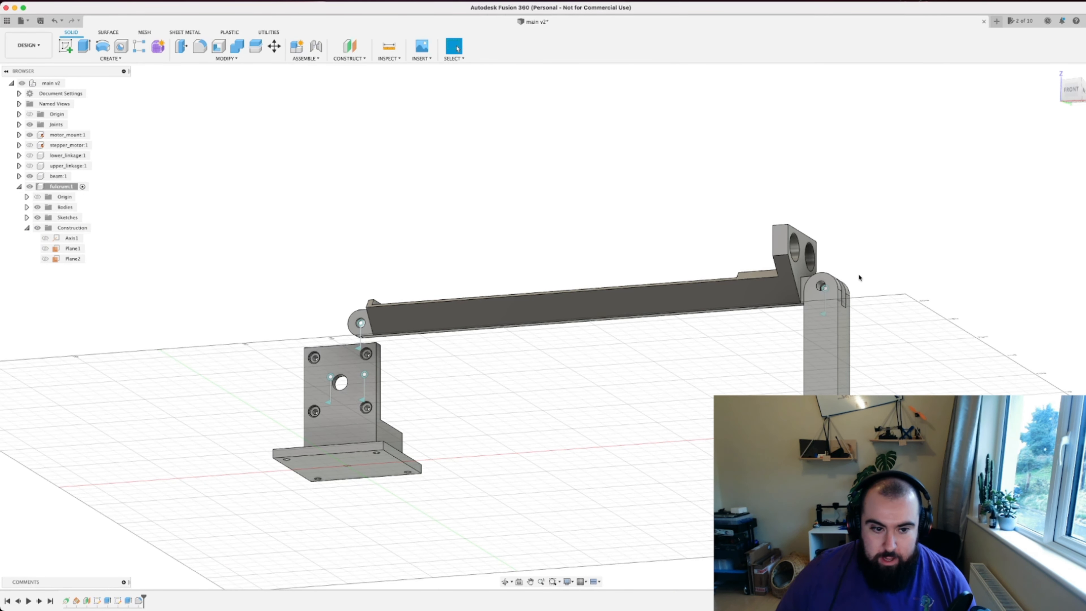
middle_click_drag(859, 274, 852, 303, "shift")
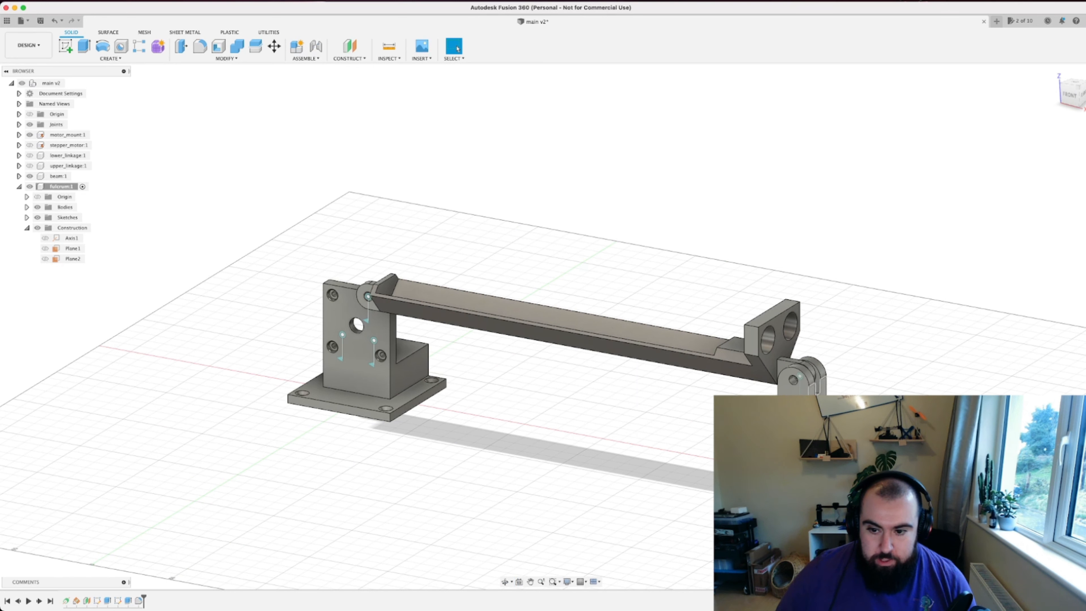
left_click(19, 187)
right_click(56, 187)
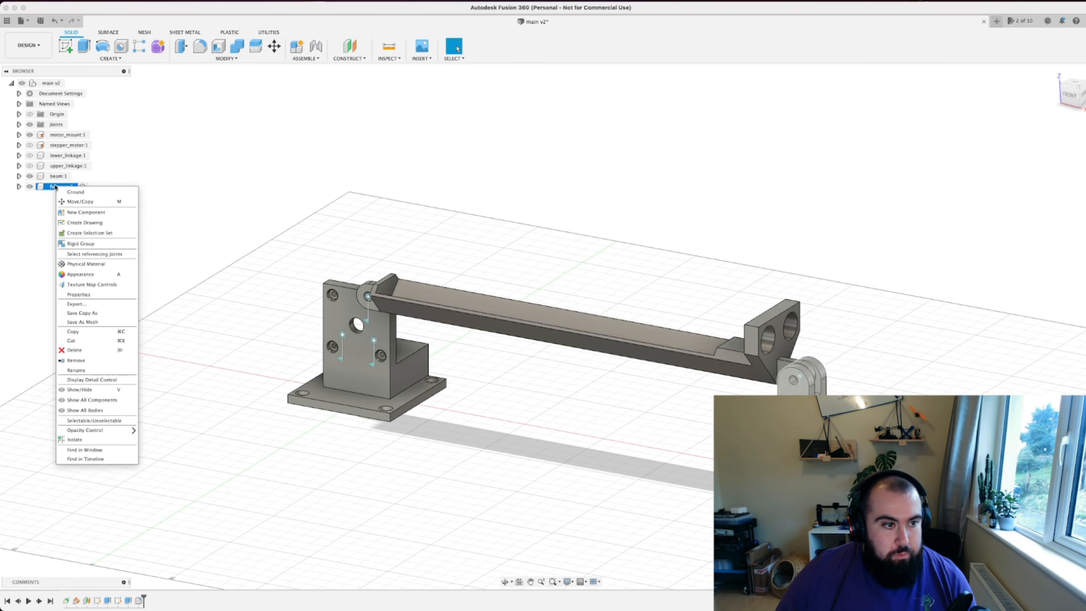
left_click(80, 192)
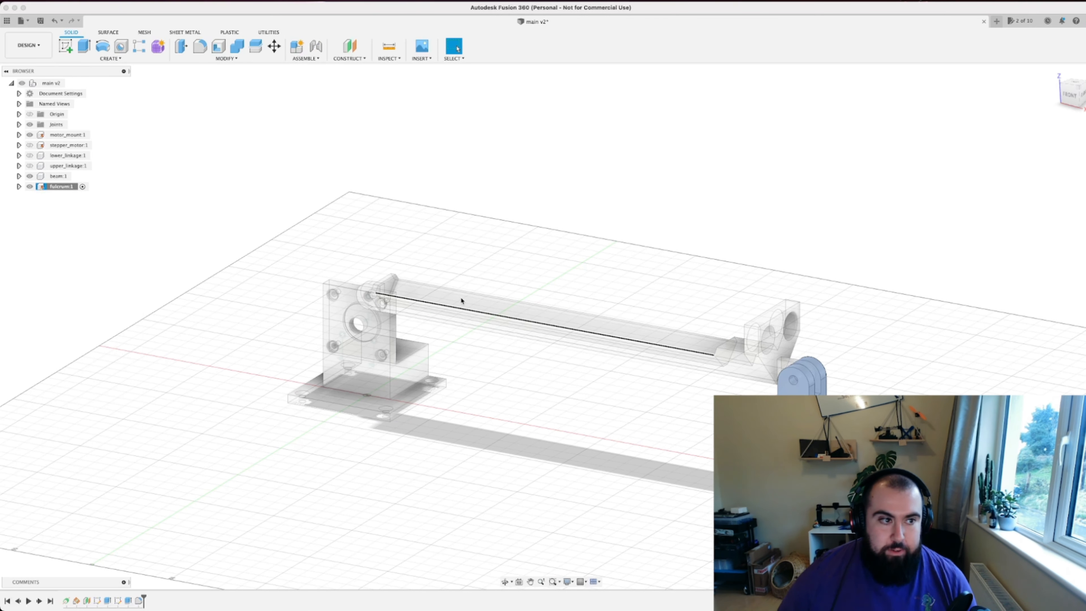
Step: Show the upper linkage, lower linkage and stepper motor, and make the top-level assembly active
left_click(29, 165)
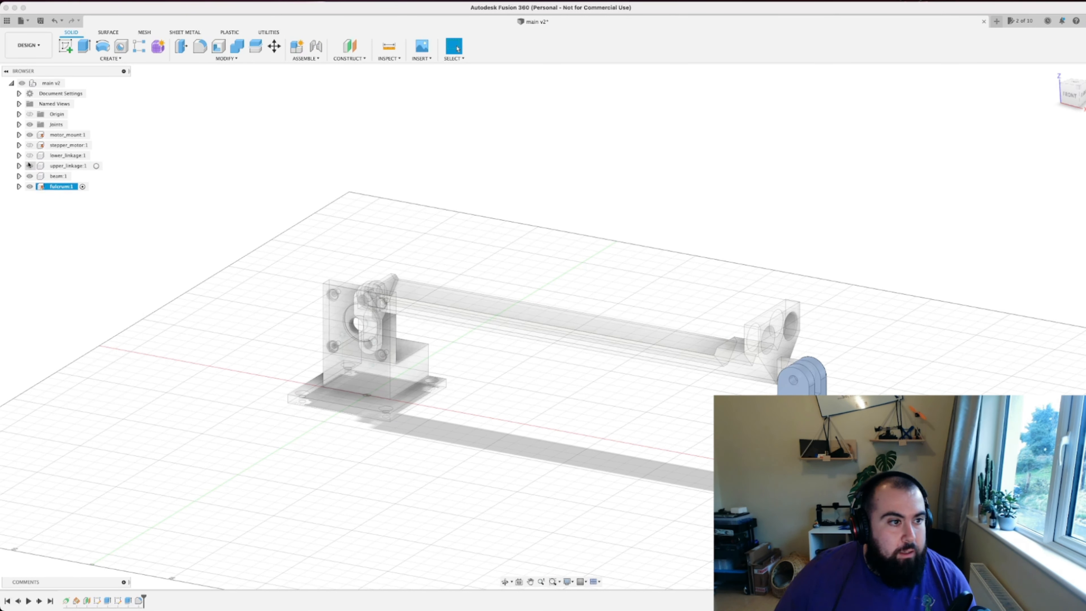
left_click(30, 156)
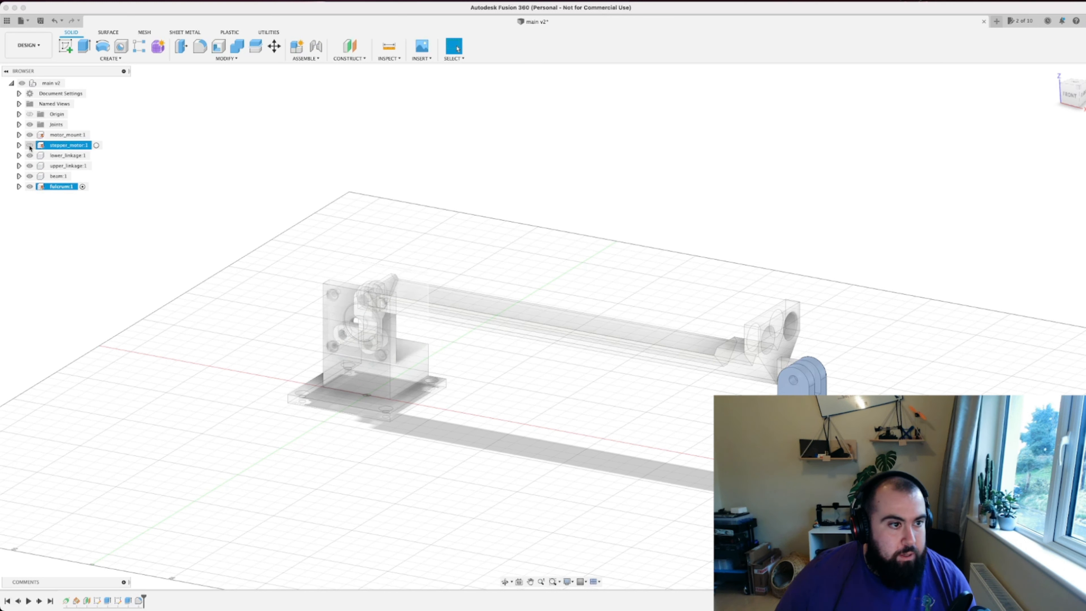
left_click(30, 146)
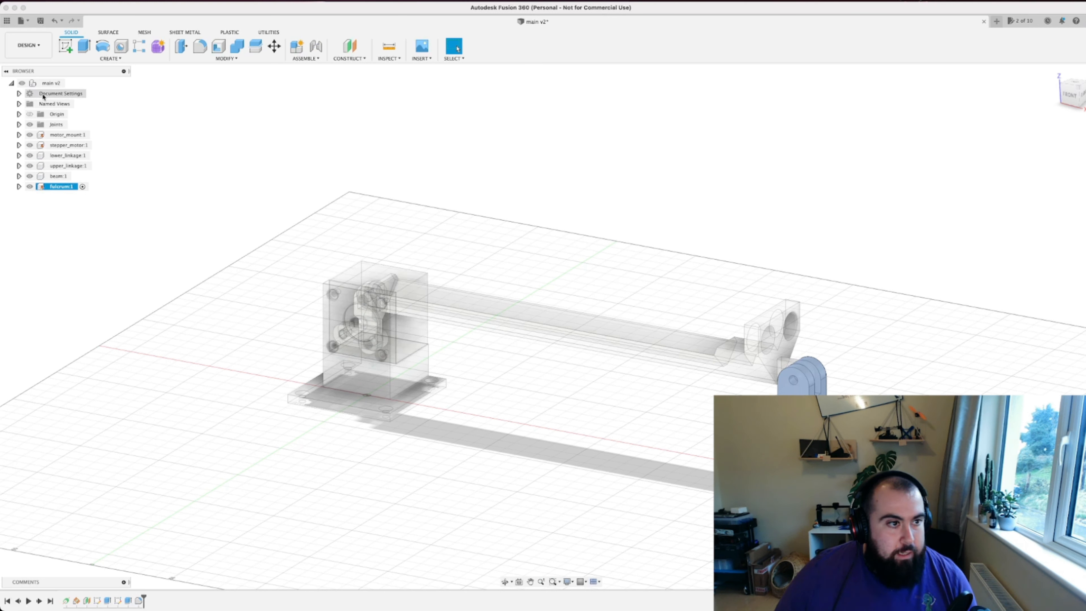
left_click(69, 83)
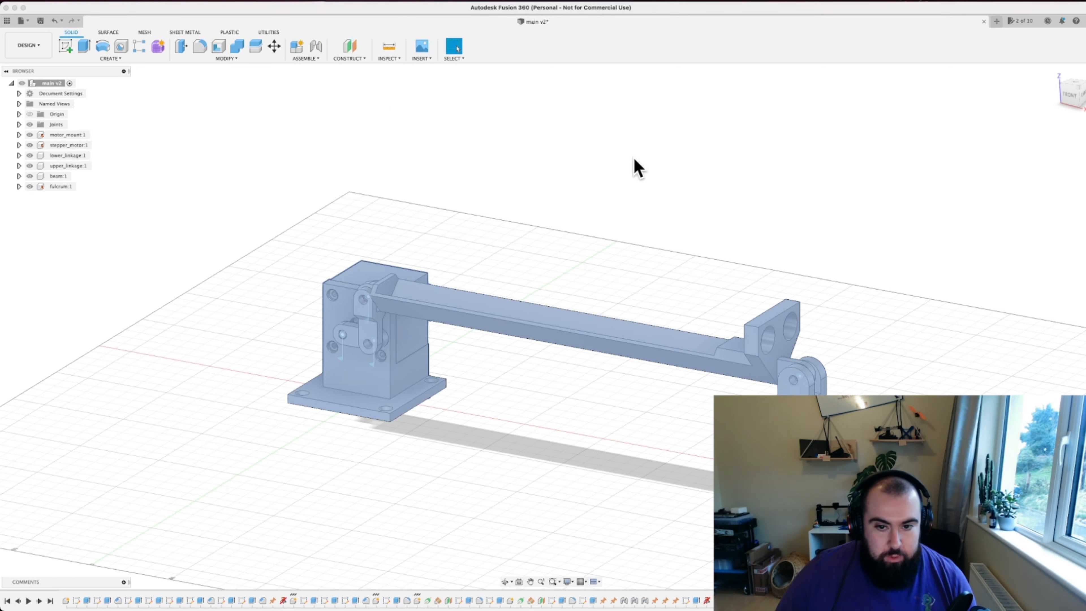
left_click(626, 194)
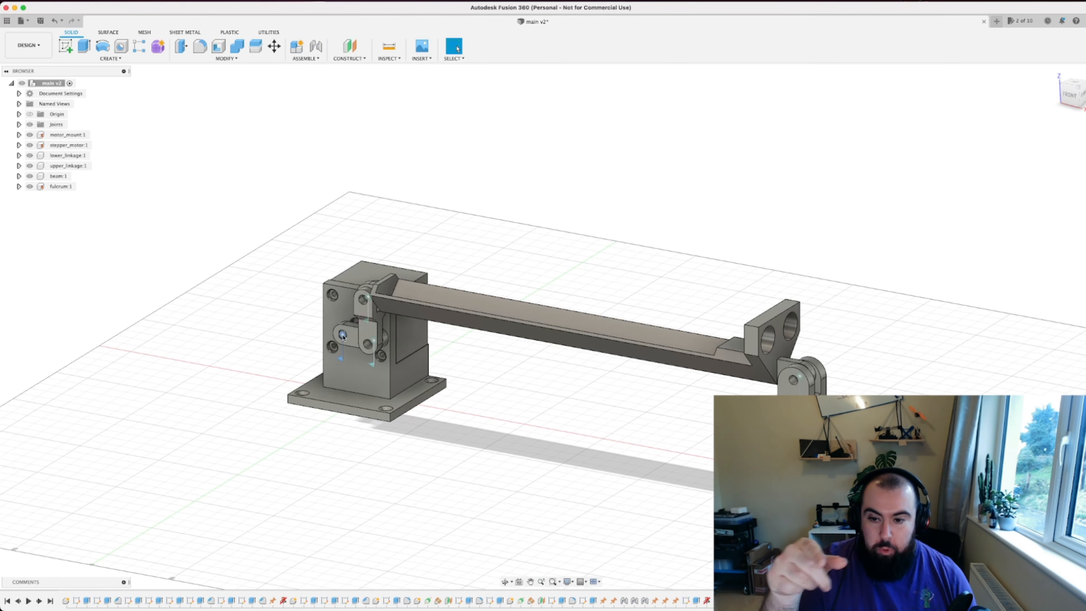
Step: Examine the complete assembly square-on from the front, from the motor mount to the fulcrum
middle_click_drag(490, 382, 509, 367, "shift")
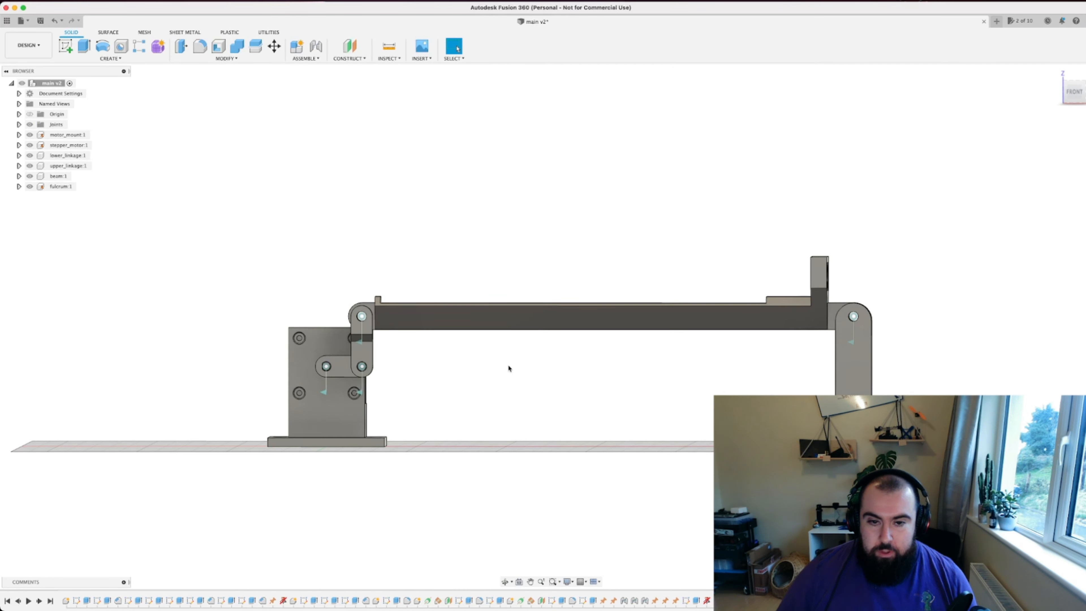
left_click(1075, 94)
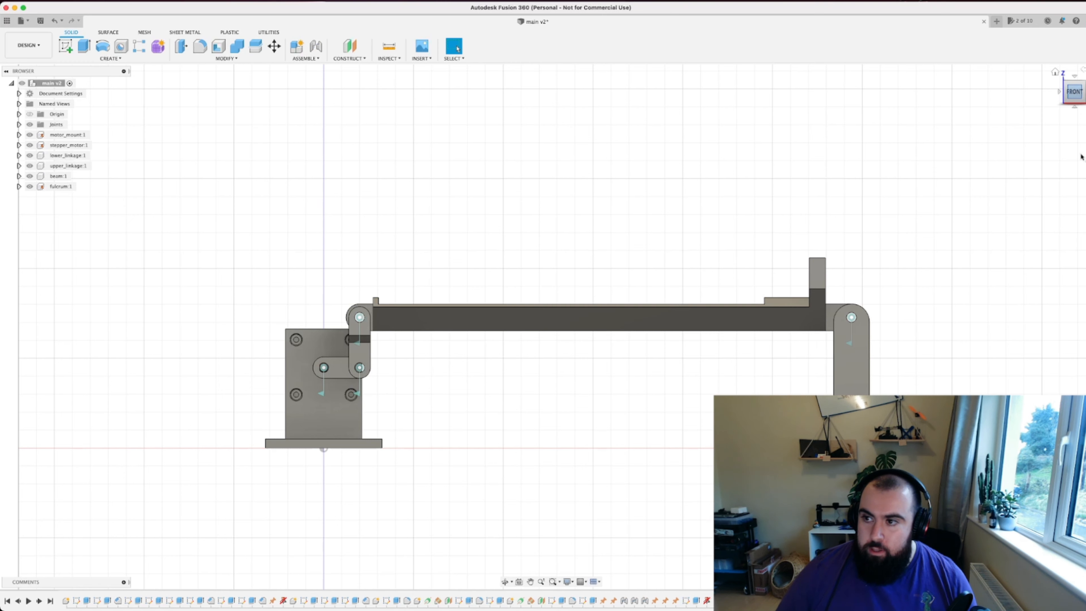
right_click(939, 222)
left_click(742, 203)
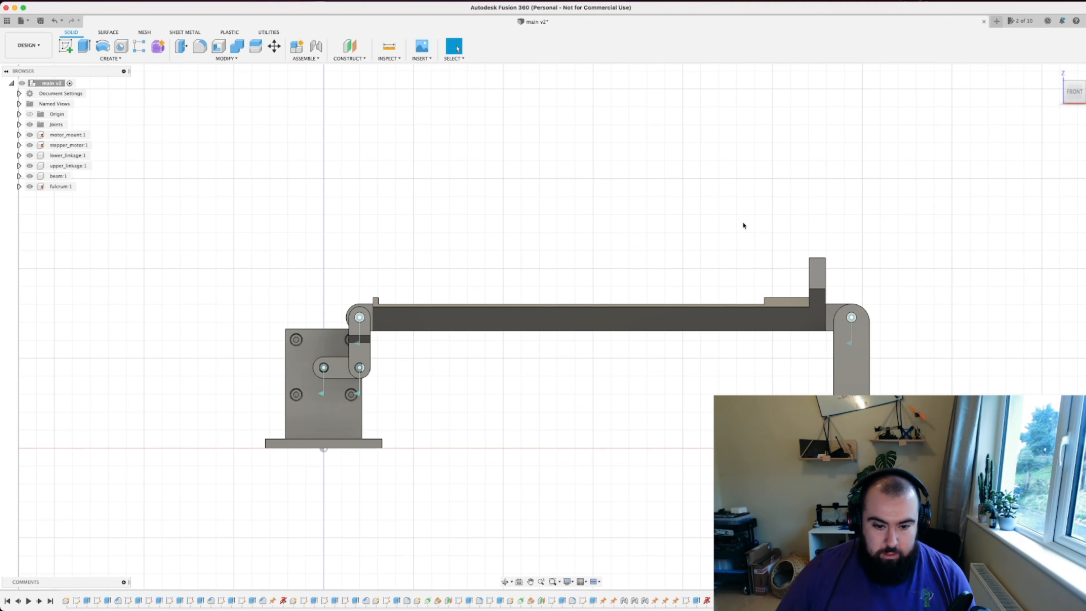
scroll(742, 221, "up", 1)
scroll(743, 231, "down", 2)
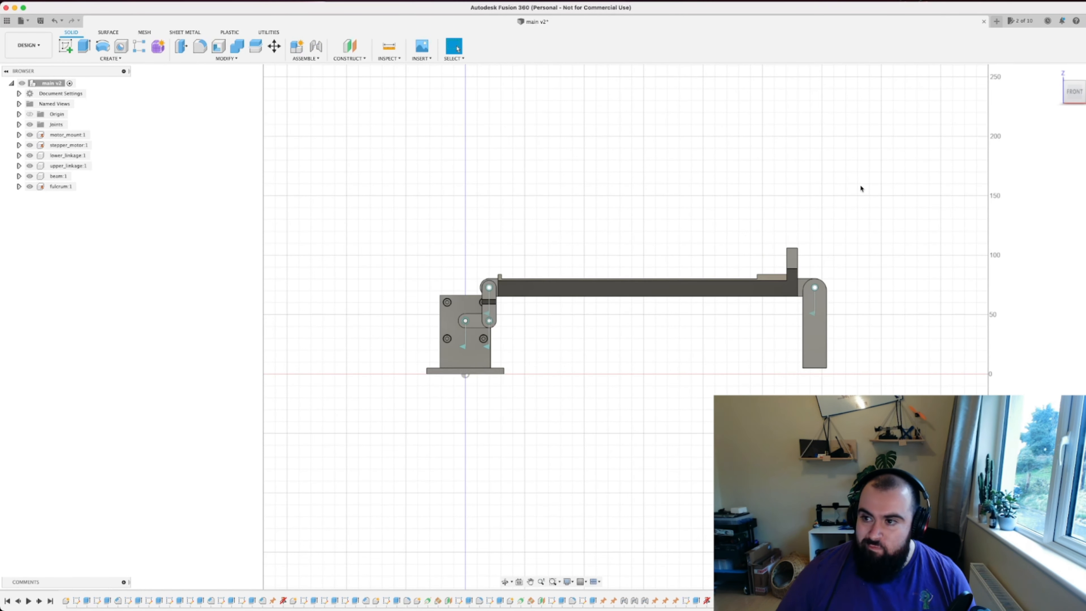
right_click(1078, 99)
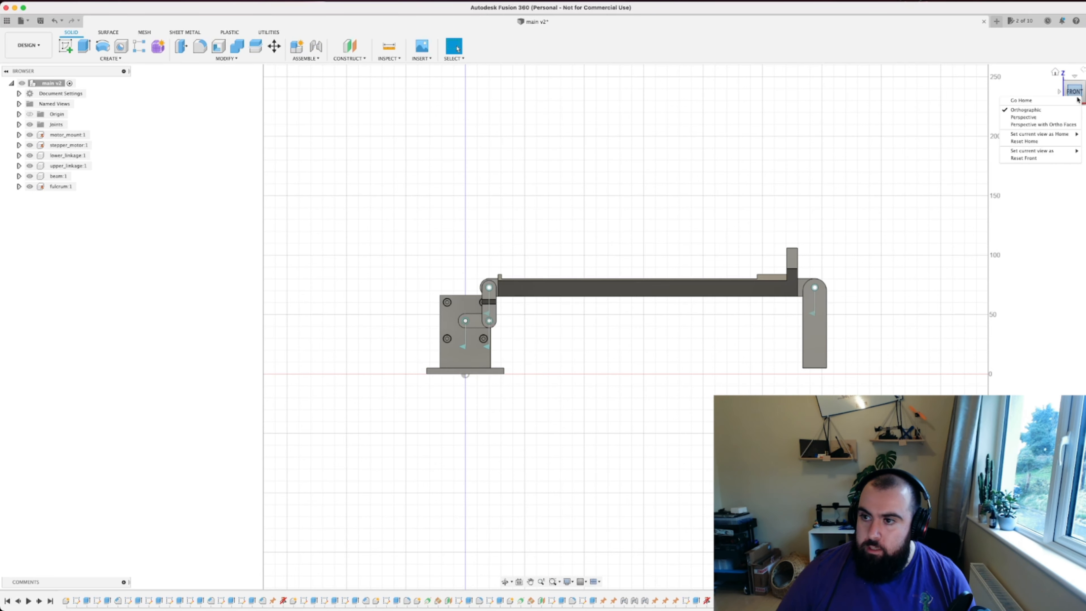
left_click(1049, 101)
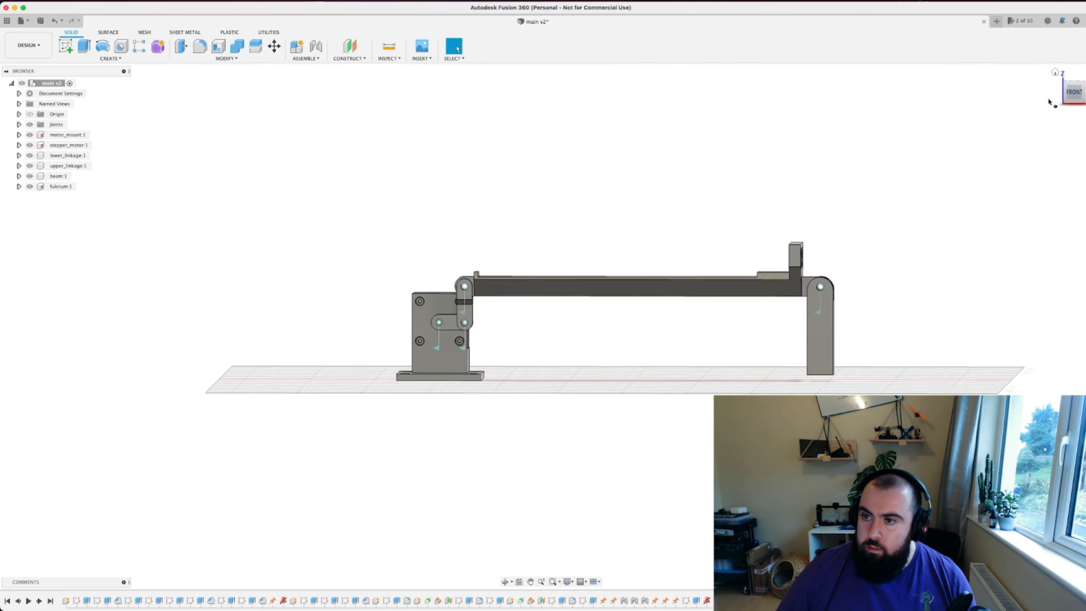
middle_click_drag(490, 420, 521, 401, "shift")
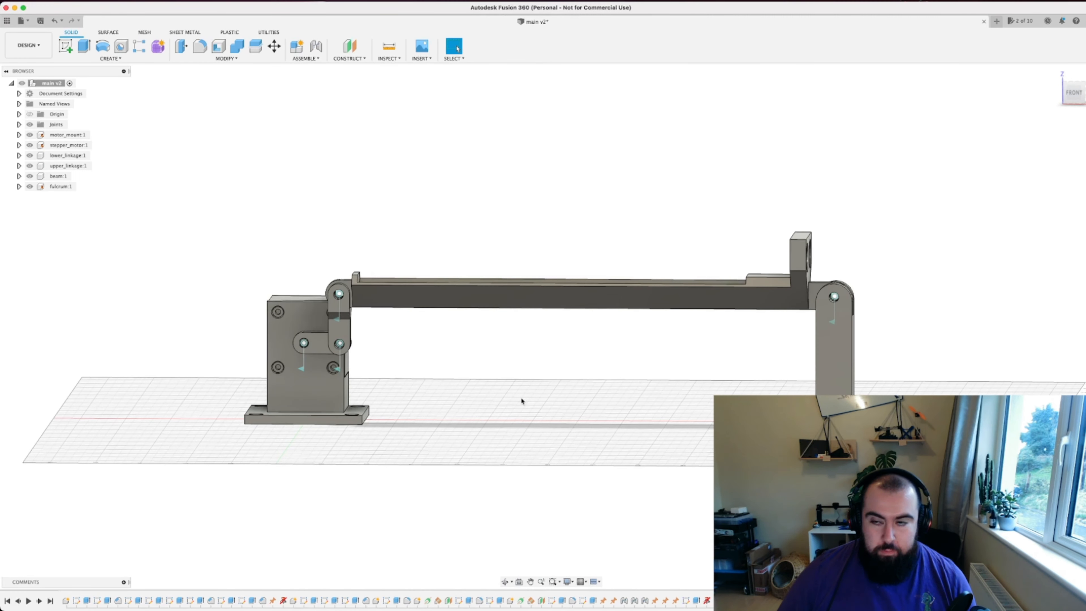
left_click(1075, 93)
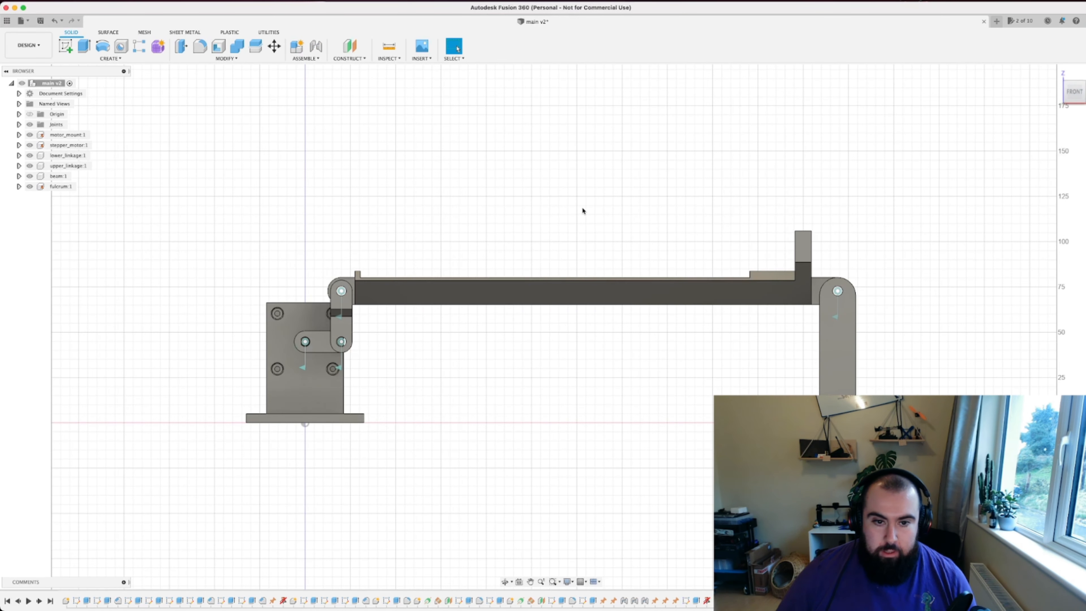
Step: Swing the linkages up and down to check how the beam tilts about the fulcrum
left_click_drag(450, 292, 314, 340)
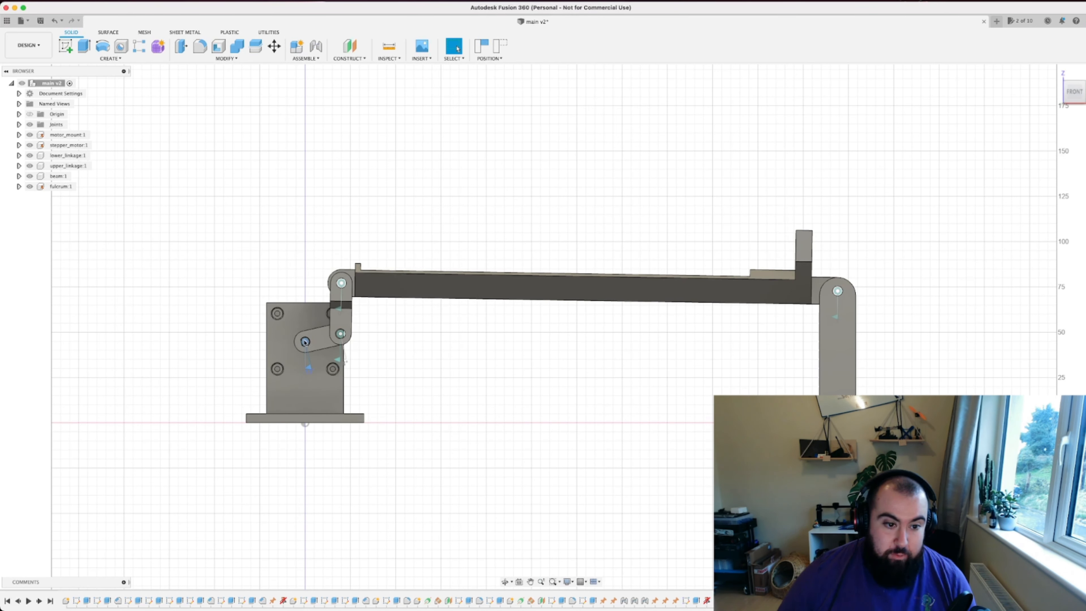
left_click_drag(323, 339, 343, 310)
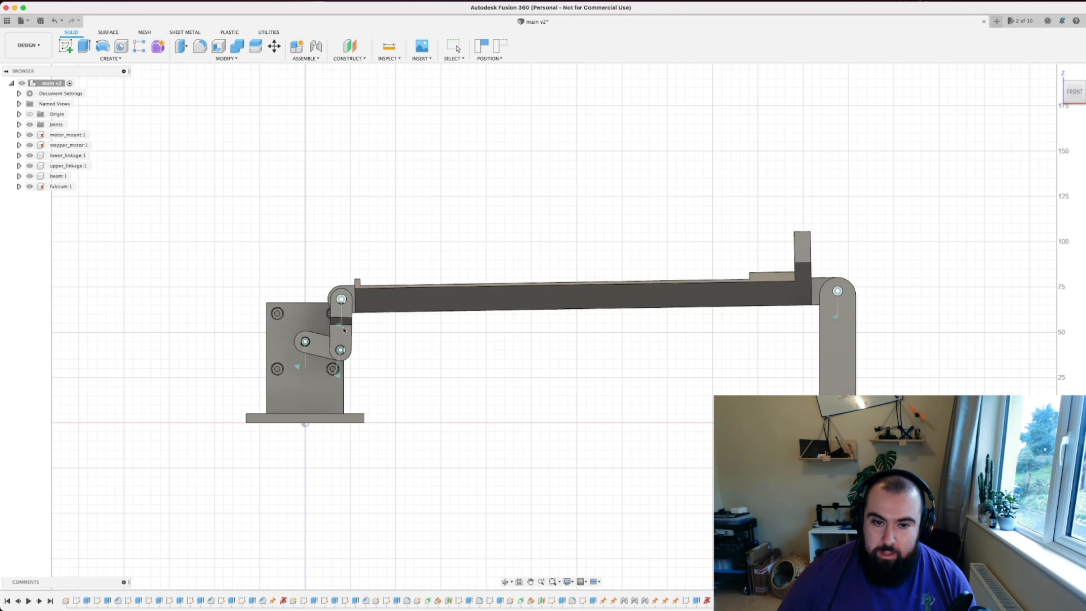
left_click_drag(327, 369, 337, 319)
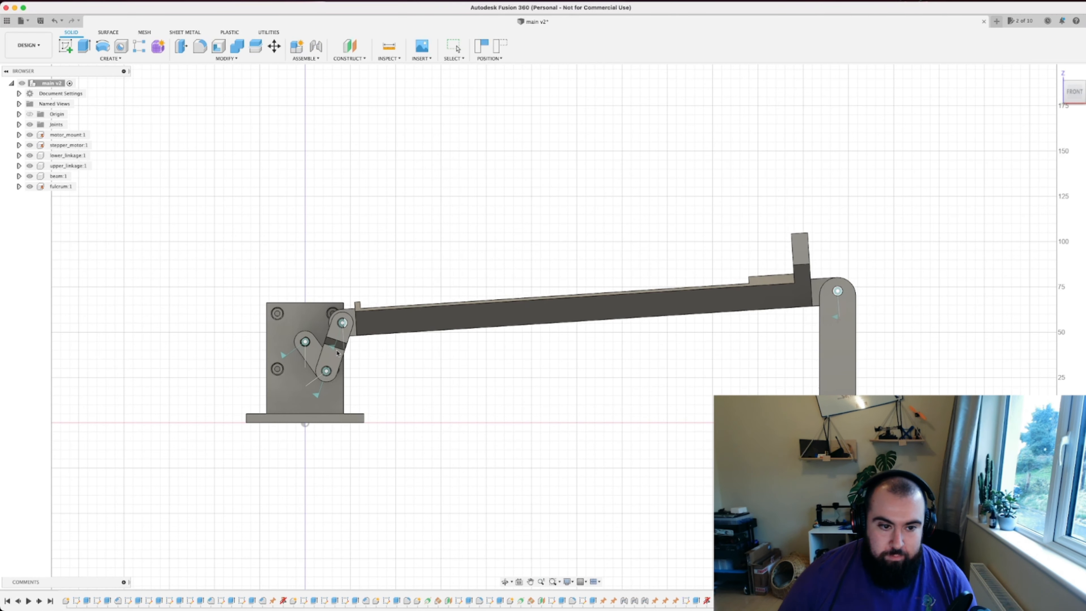
Step: Check the clearance between the upper linkage's fork and the beam's end lug while moving the linkage
scroll(327, 331, "up", 10)
middle_click_drag(422, 364, 440, 442, "shift")
left_click_drag(440, 442, 340, 521)
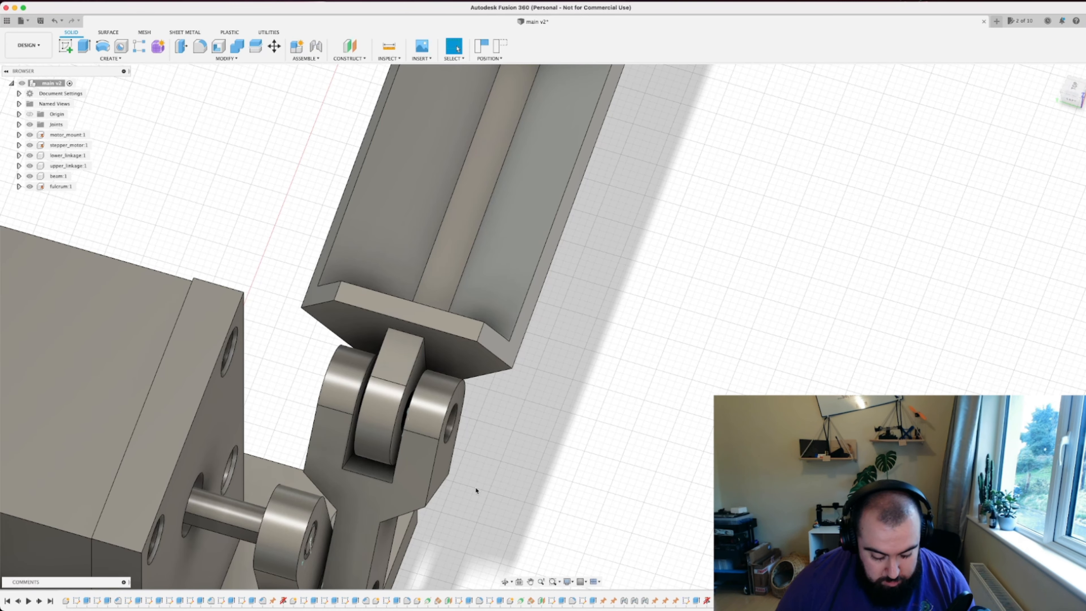
middle_click_drag(505, 485, 393, 441, "shift")
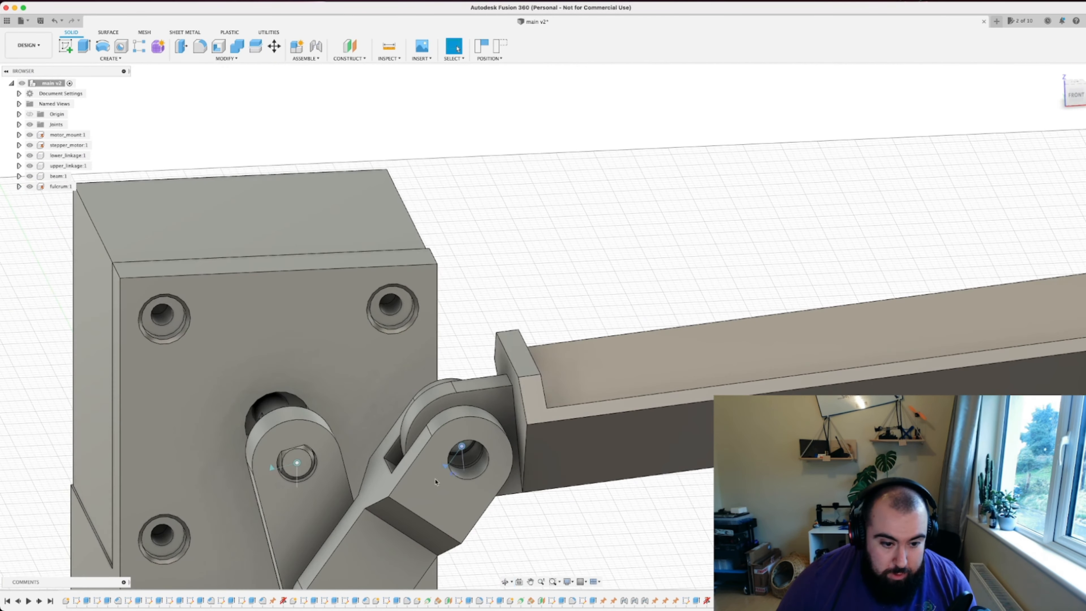
left_click_drag(364, 556, 515, 501)
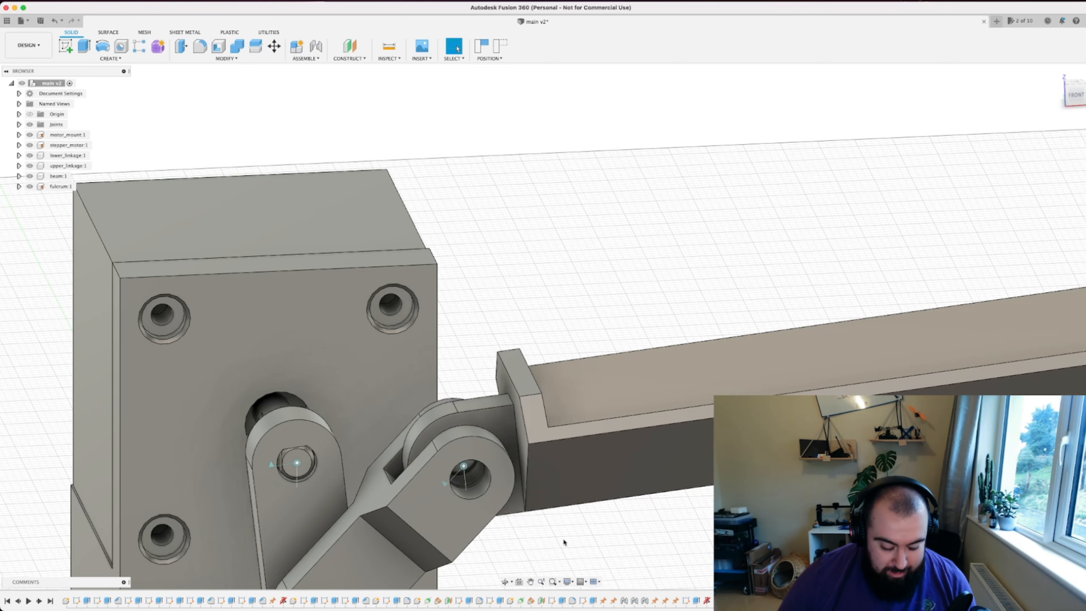
Step: Turn the linkages through more of their travel around the motor shaft to check how they move with the beam
scroll(561, 531, "up", 3)
scroll(558, 513, "down", 5)
middle_click_drag(540, 541, 449, 356, "shift")
left_click_drag(449, 358, 214, 395)
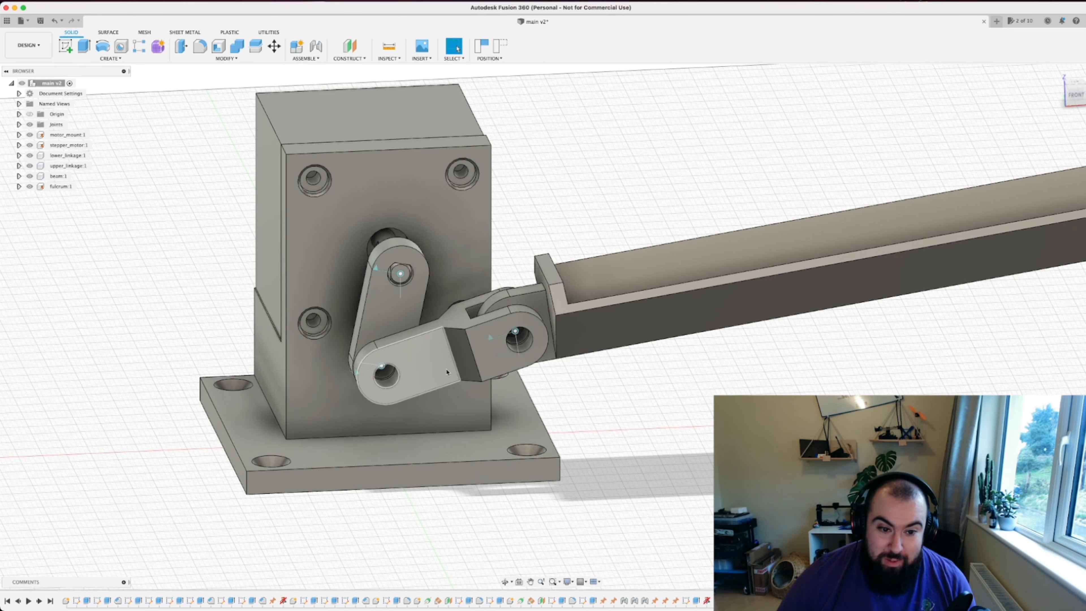
left_click_drag(446, 371, 329, 369)
left_click_drag(400, 377, 462, 301)
middle_click_drag(564, 261, 588, 260, "shift")
left_click_drag(522, 181, 509, 281)
middle_click_drag(558, 273, 531, 262, "shift")
left_click_drag(531, 262, 512, 240)
middle_click_drag(829, 299, 223, 257)
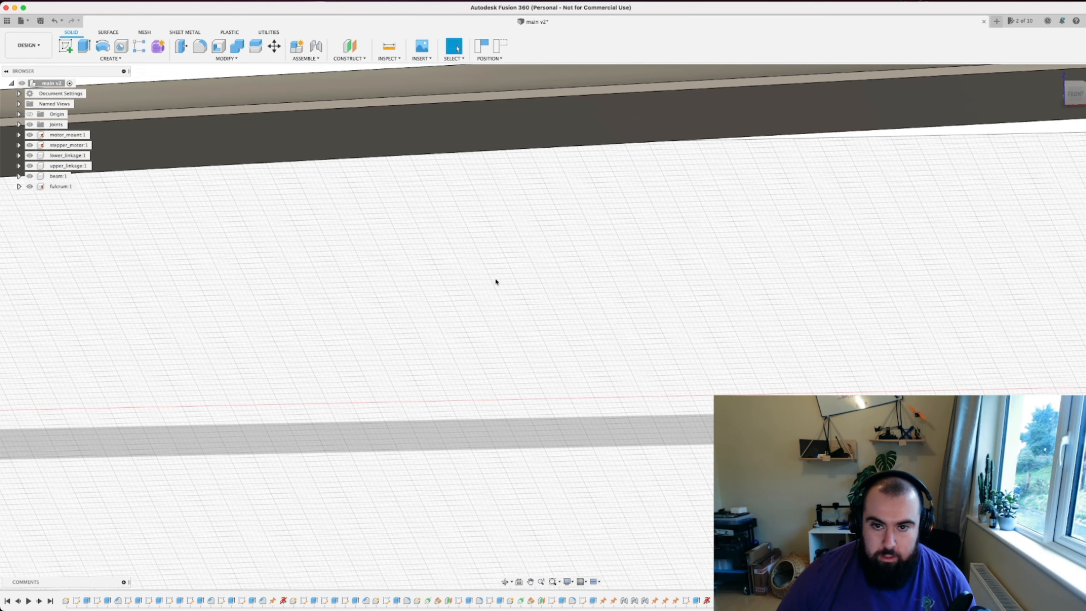
Step: Tilt the beam and check its clearance inside the slotted fulcrum post around the pivot hole
scroll(746, 206, "down", 10)
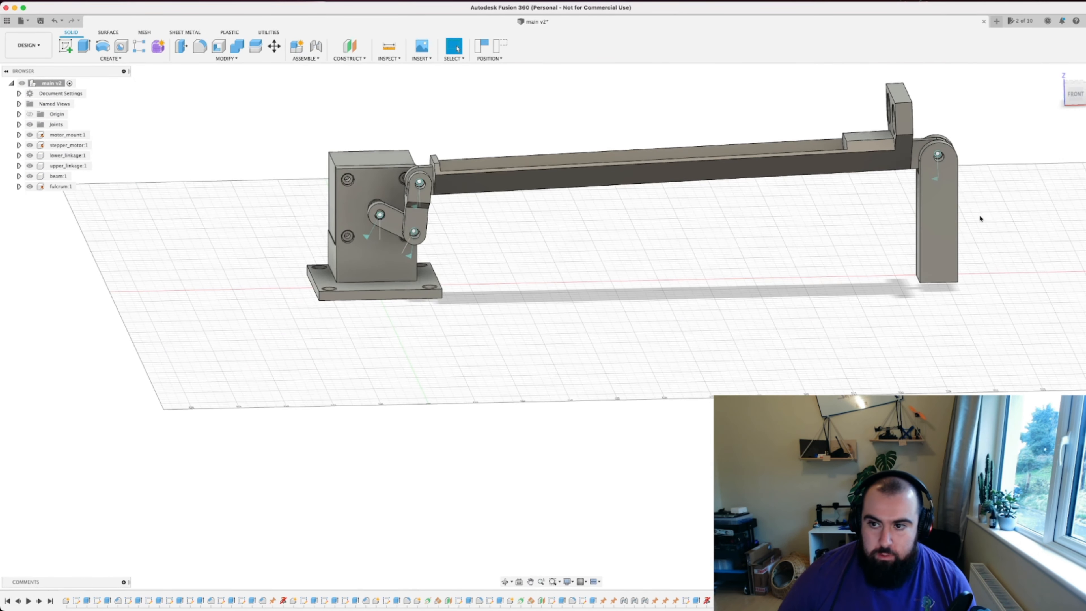
middle_click_drag(980, 218, 742, 286)
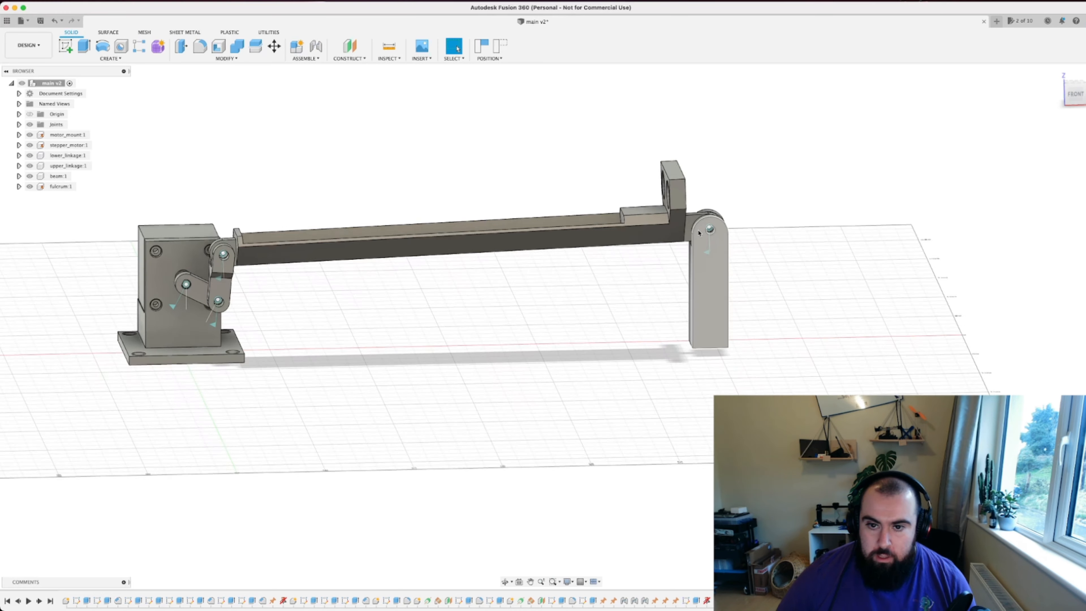
scroll(699, 232, "up", 5)
middle_click_drag(707, 337, 704, 298)
left_click_drag(650, 184, 649, 198)
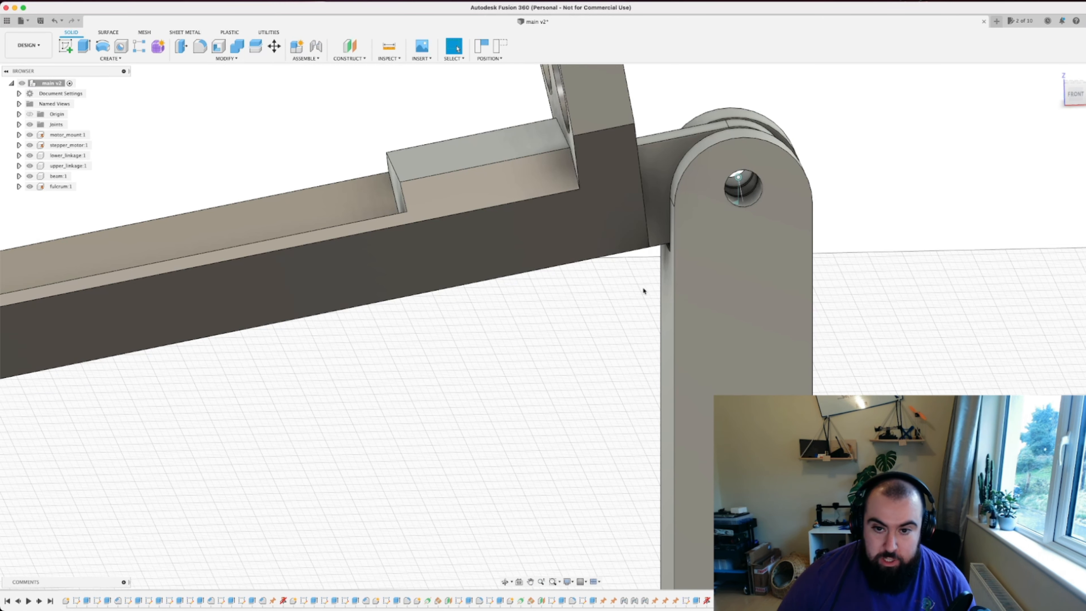
scroll(592, 321, "down", 8)
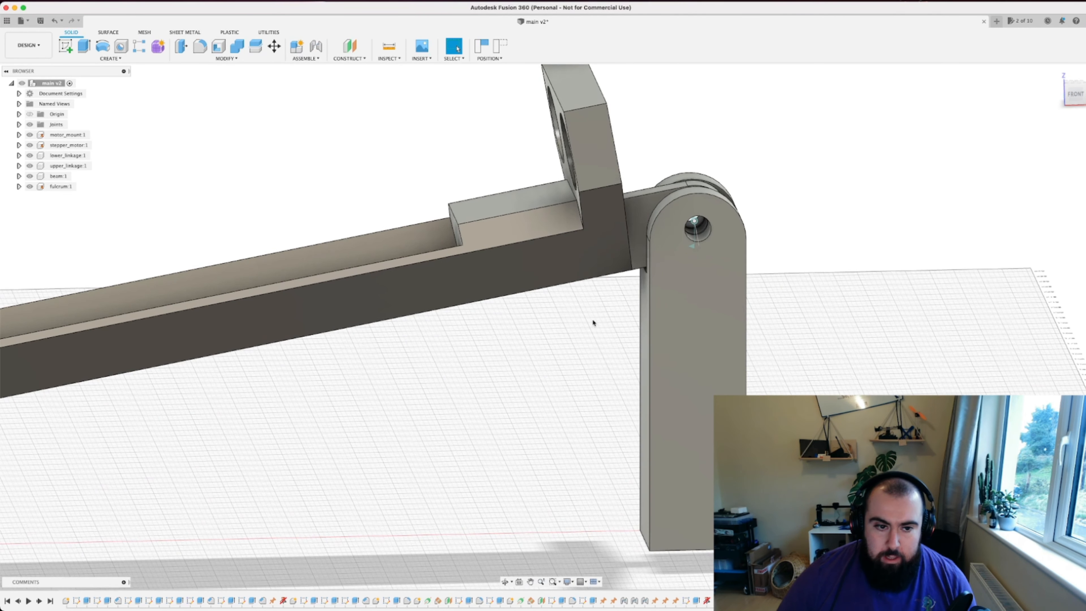
Step: Swing the lower and upper linkages back and forth beside the motor mount to test how the beam tilts
middle_click_drag(359, 400, 639, 299)
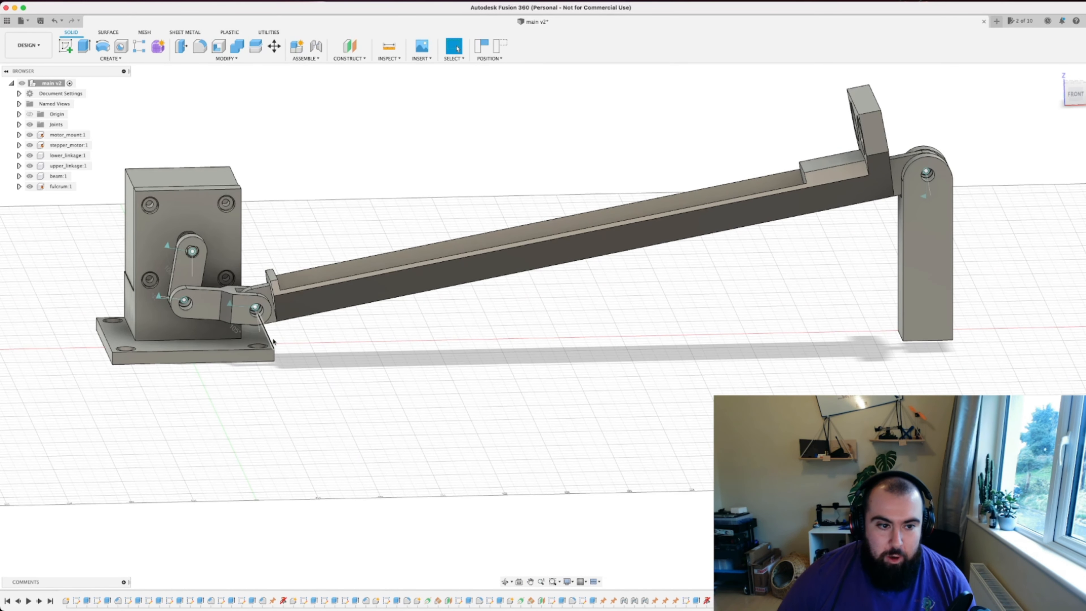
left_click_drag(220, 270, 249, 236)
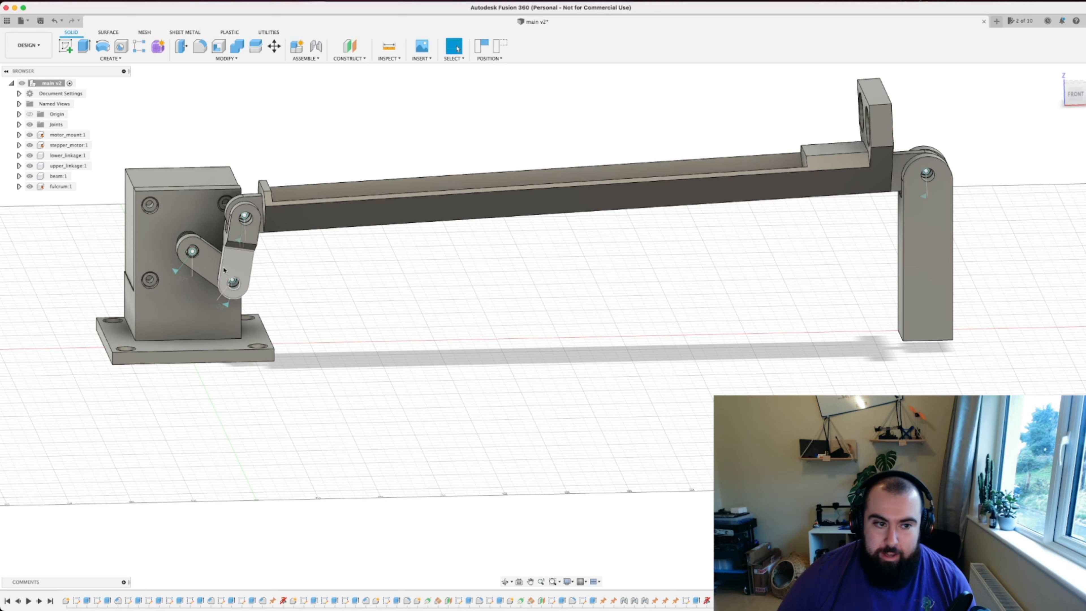
left_click_drag(211, 271, 209, 294)
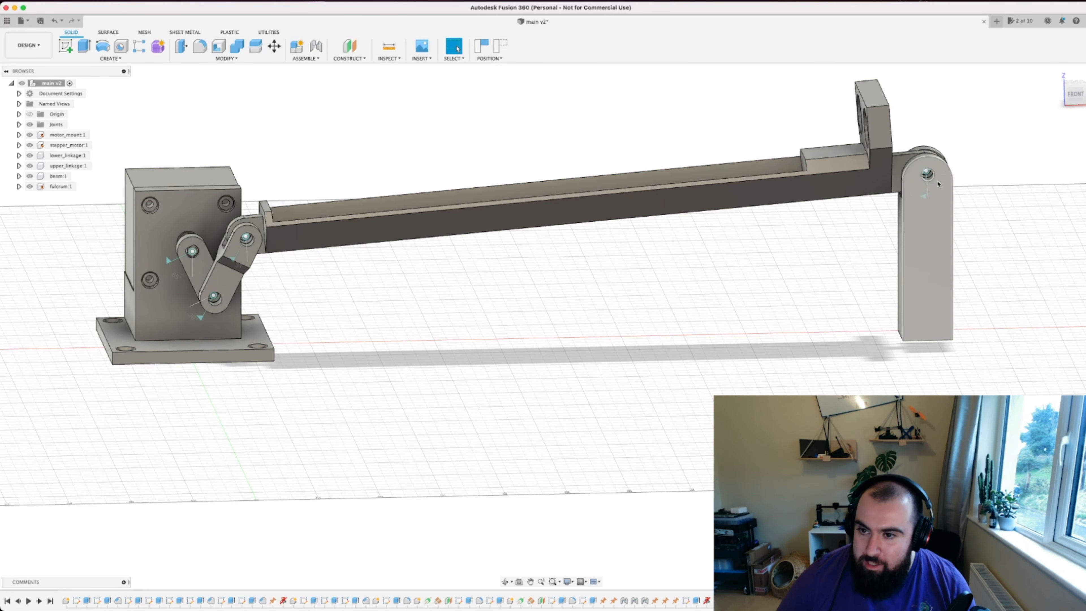
left_click_drag(197, 275, 239, 301)
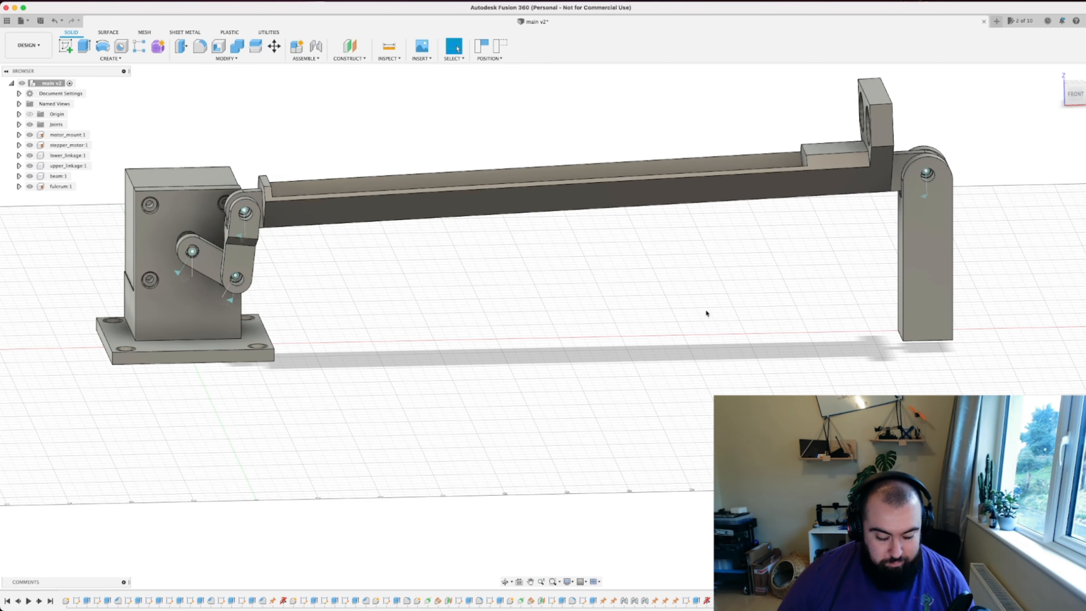
Step: Examine the fulcrum post and the beam's upright plate with two round holes from an angled view
middle_click_drag(707, 313, 667, 235)
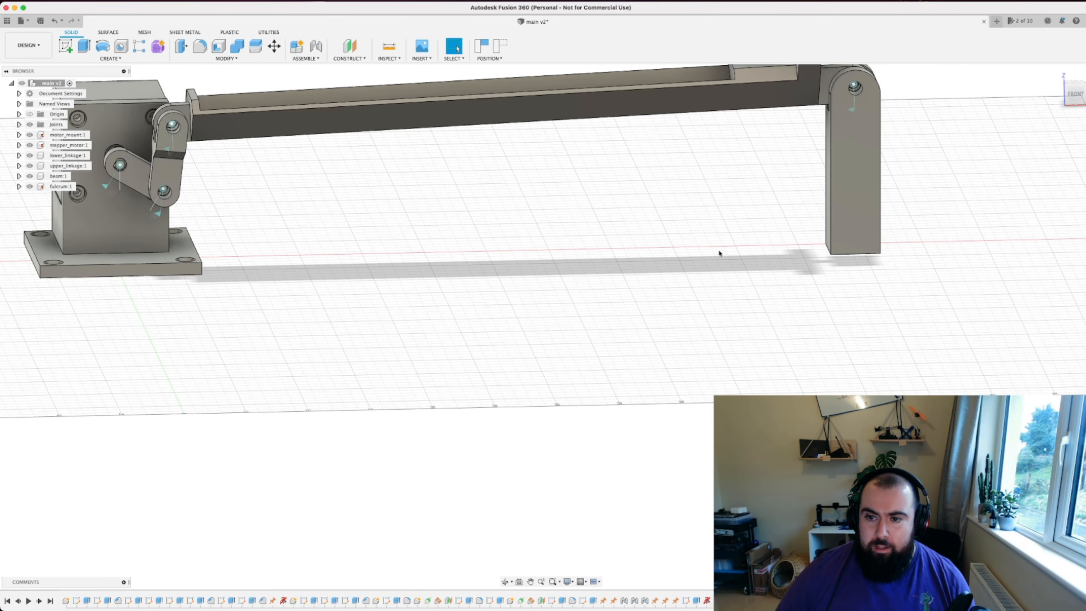
scroll(718, 249, "down", 5)
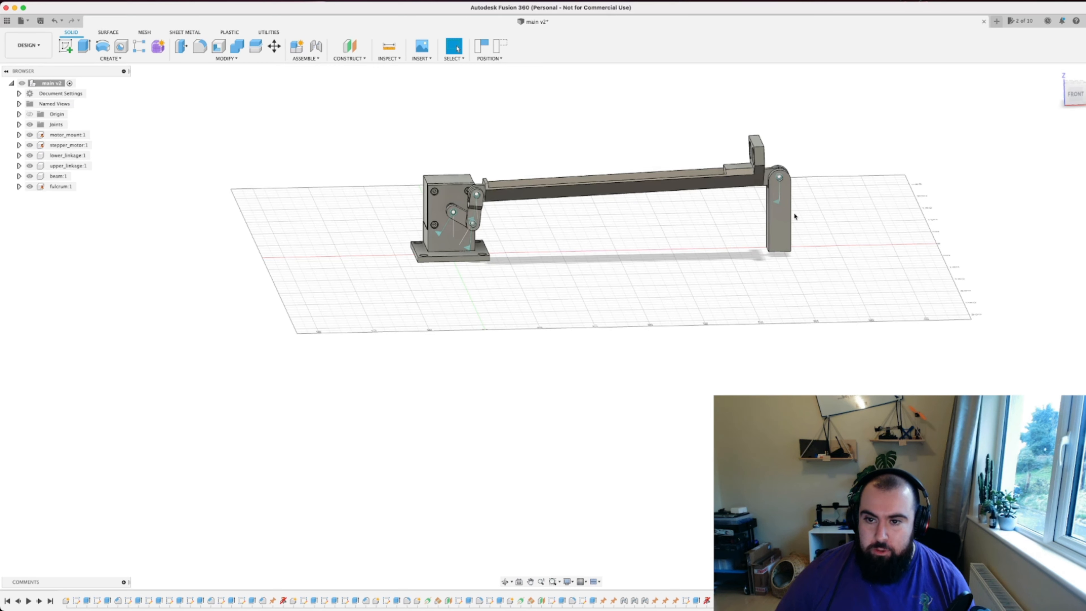
scroll(696, 274, "up", 10)
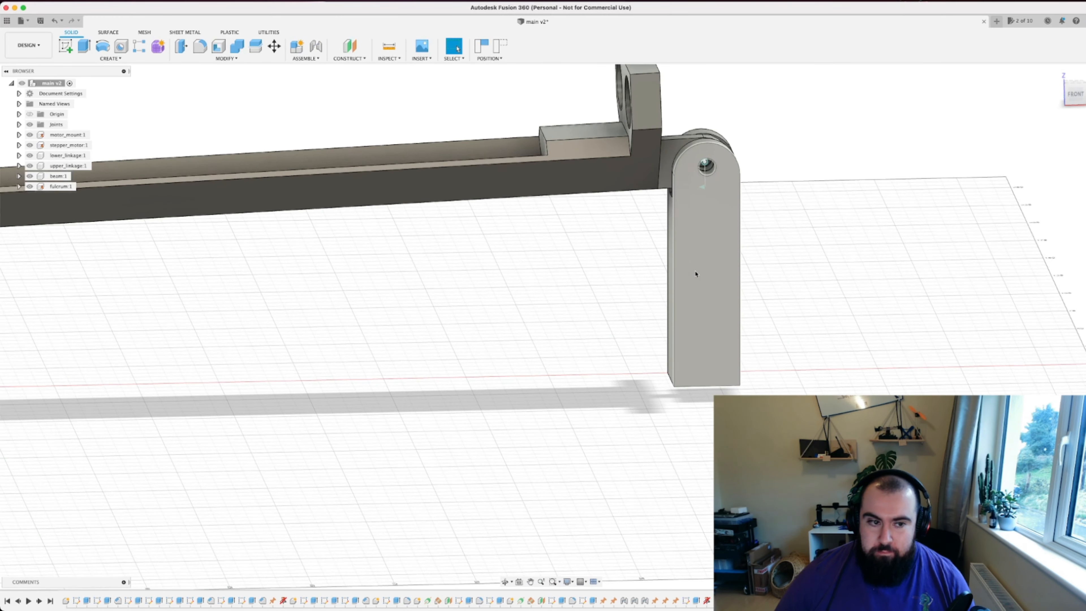
scroll(696, 274, "down", 2)
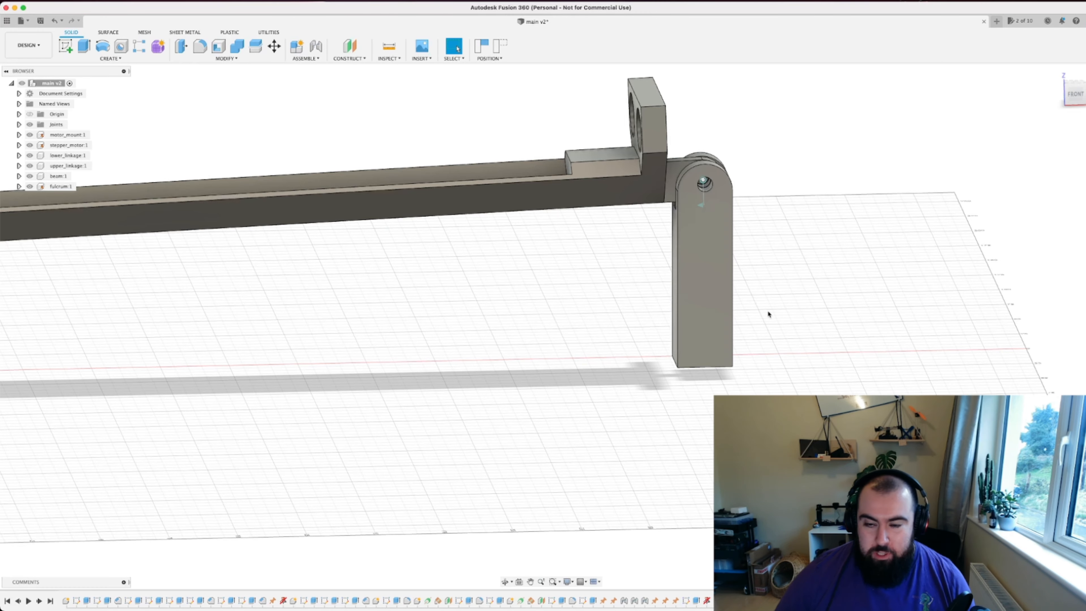
middle_click_drag(756, 305, 724, 305, "shift")
key("Escape")
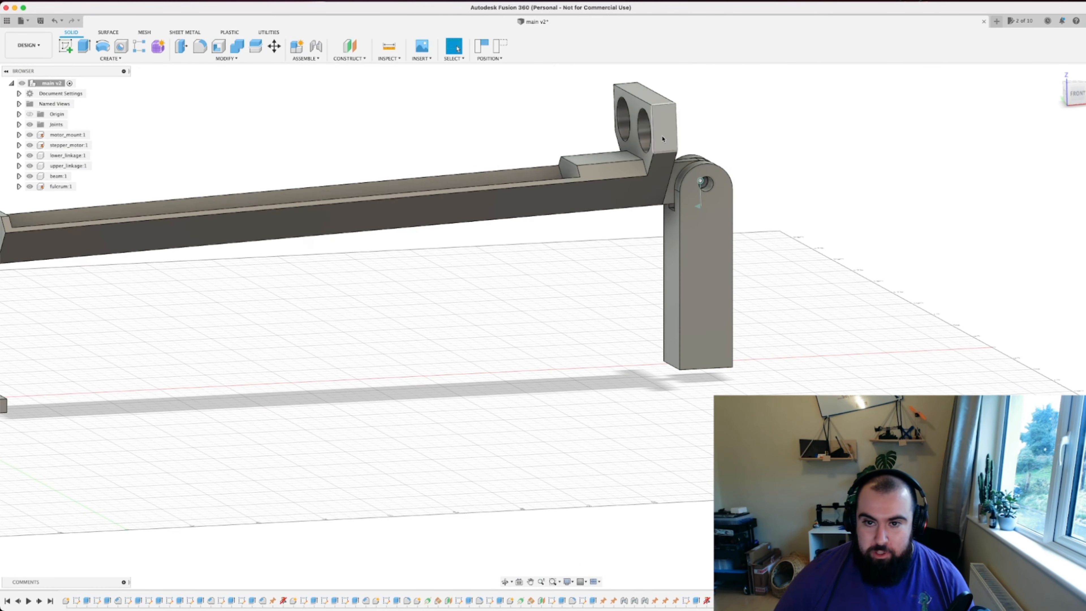
Step: Move the linkages until the lower linkage is roughly horizontal and the beam sits about level on the fulcrum
scroll(639, 238, "down", 1)
middle_click_drag(522, 264, 708, 290)
left_click_drag(332, 235, 354, 218)
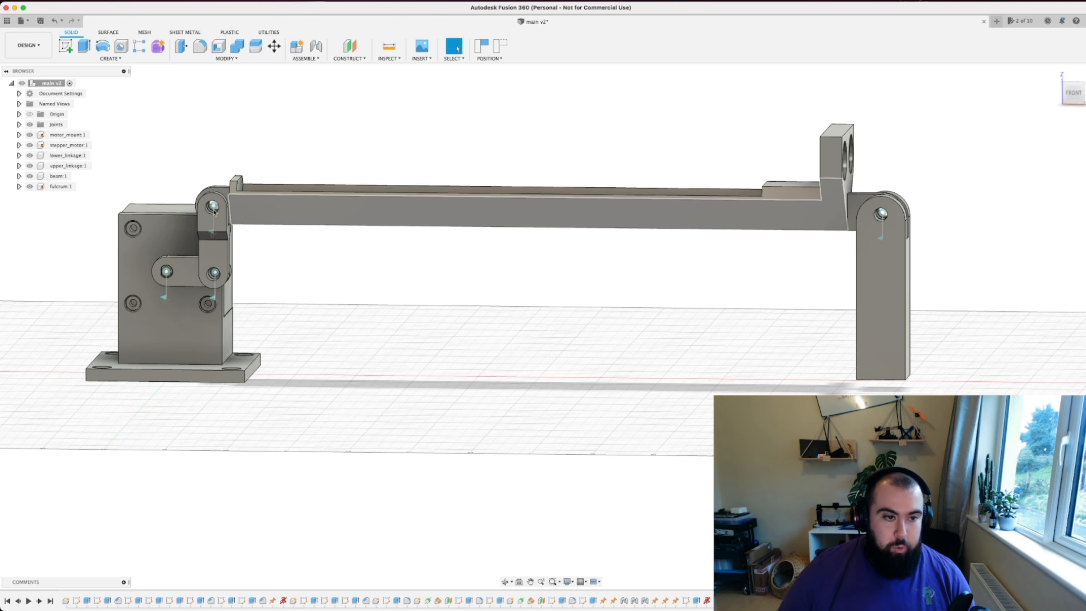
left_click_drag(214, 211, 275, 210)
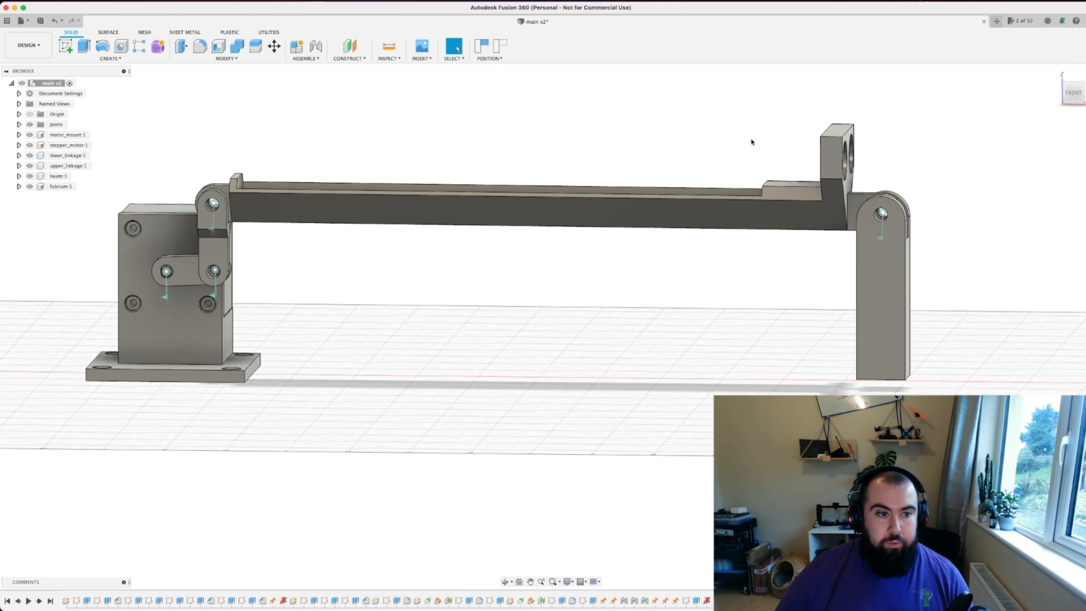
left_click_drag(221, 221, 234, 241)
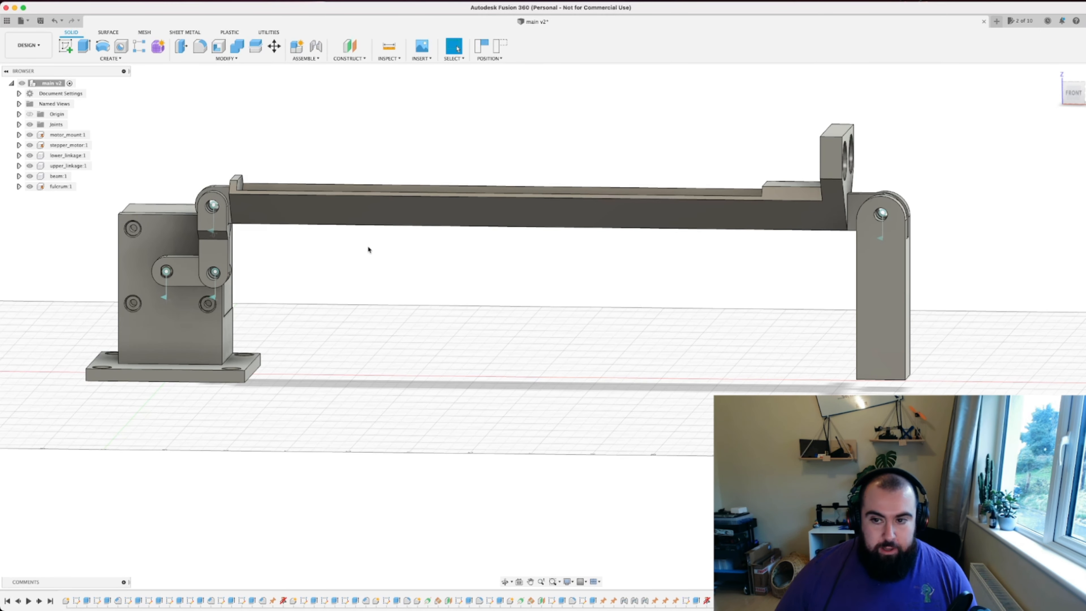
scroll(368, 250, "down", 3)
middle_click_drag(376, 259, 464, 279)
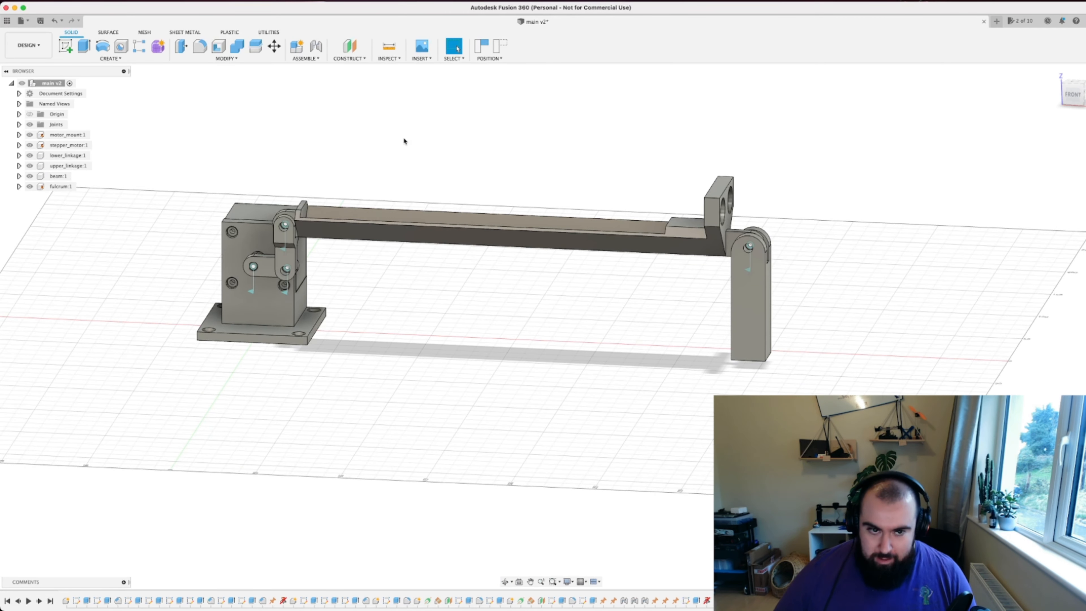